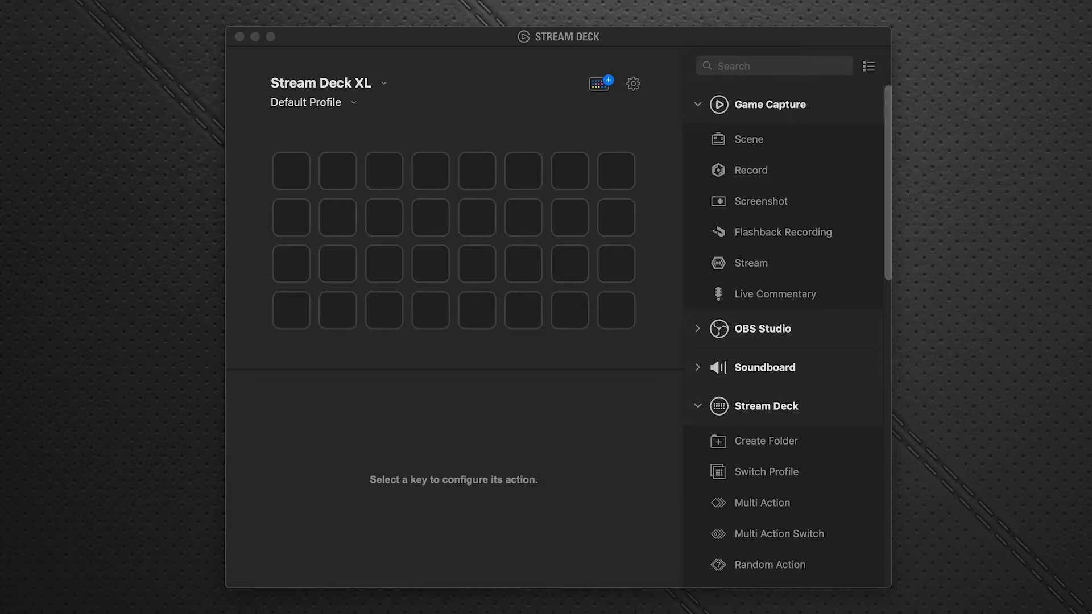
# Find the Midi plugin by Trevliga Spel in the Stream Deck store with the search term midi and install it
pyautogui.click(530, 103)
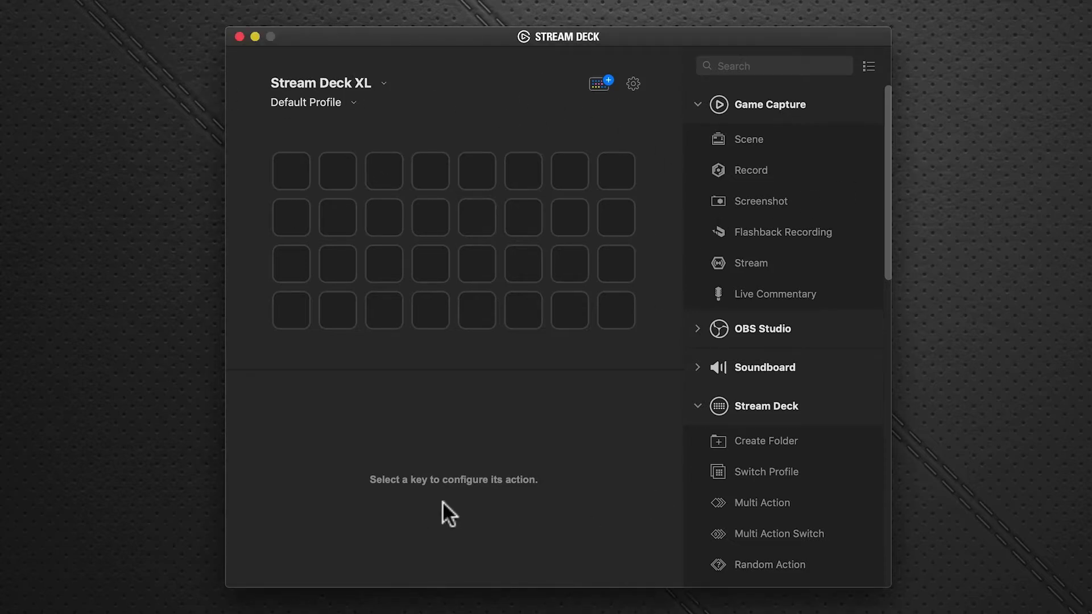
pyautogui.click(597, 85)
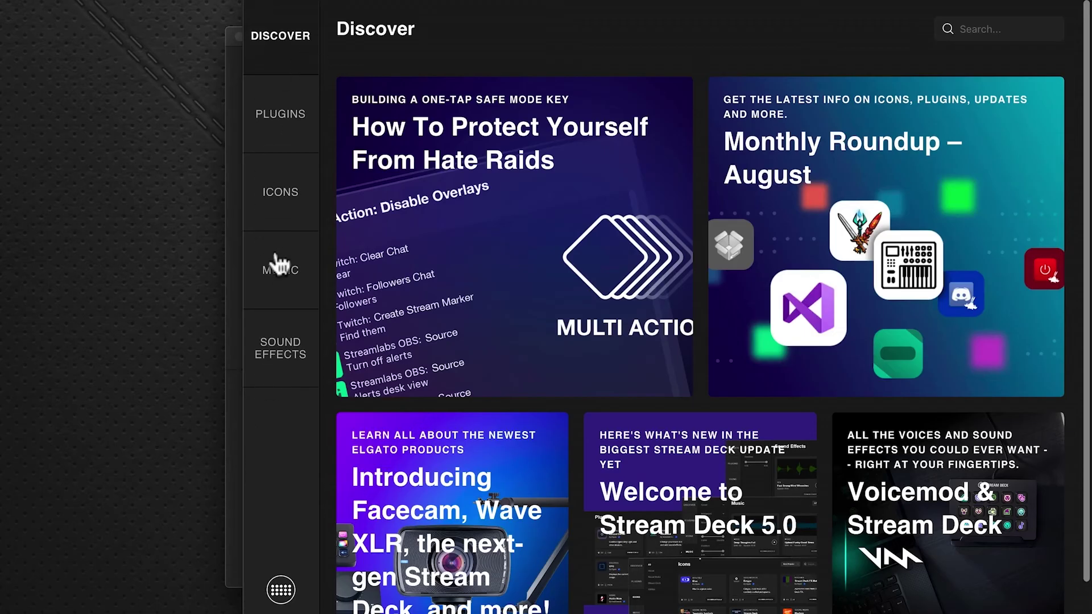
pyautogui.click(268, 116)
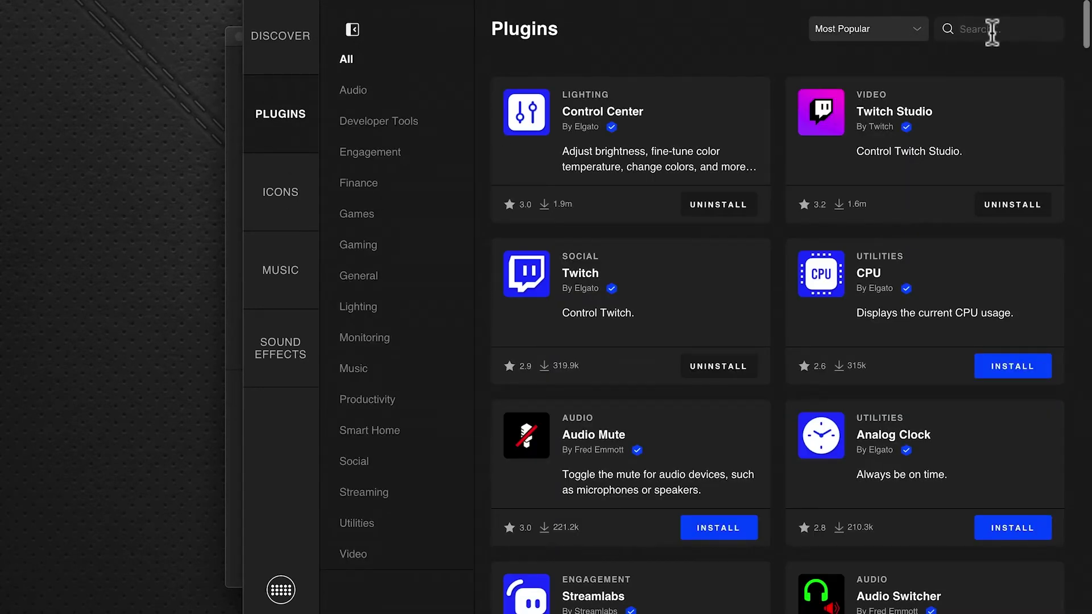
pyautogui.write('midi')
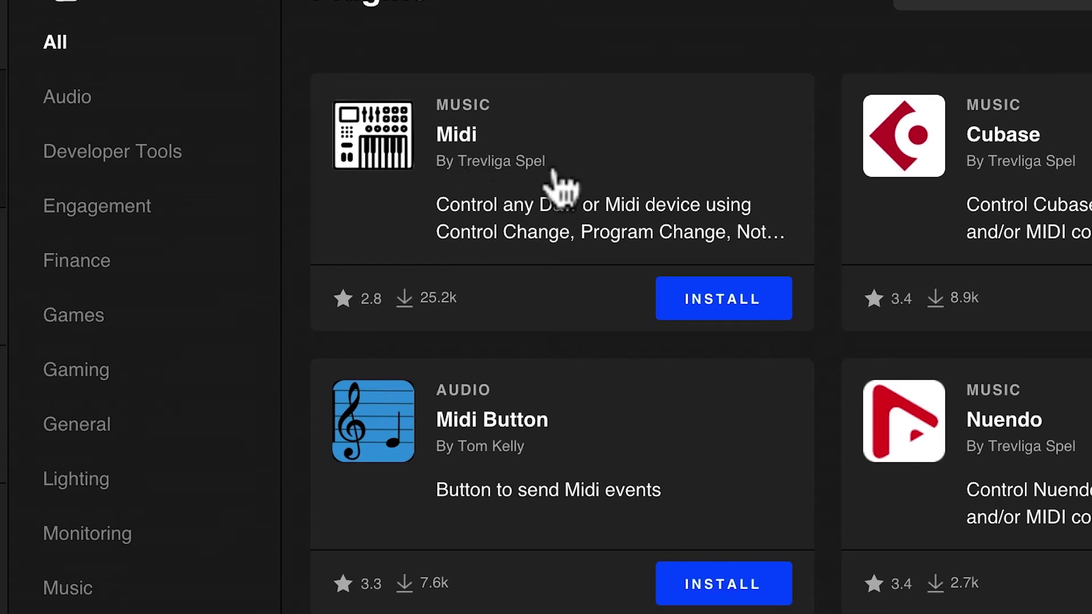
pyautogui.click(711, 304)
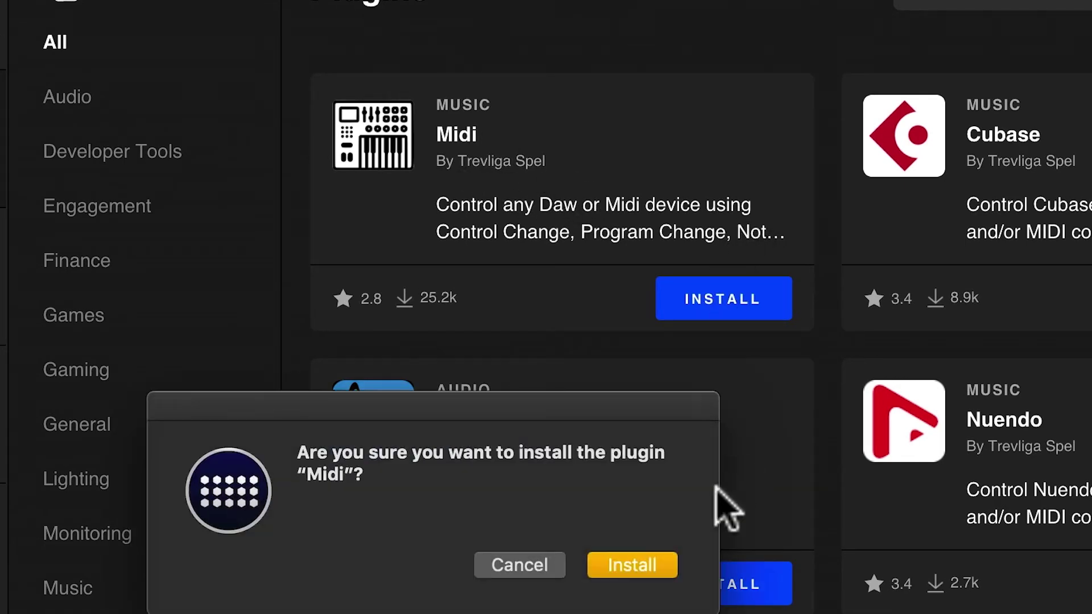
pyautogui.click(626, 566)
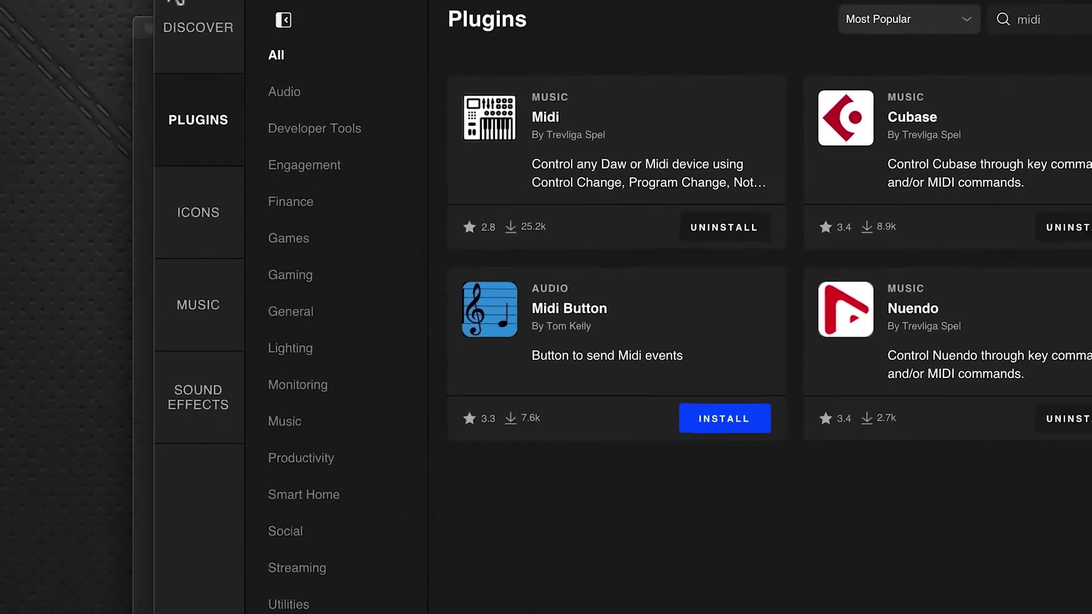
pyautogui.press('super+w')
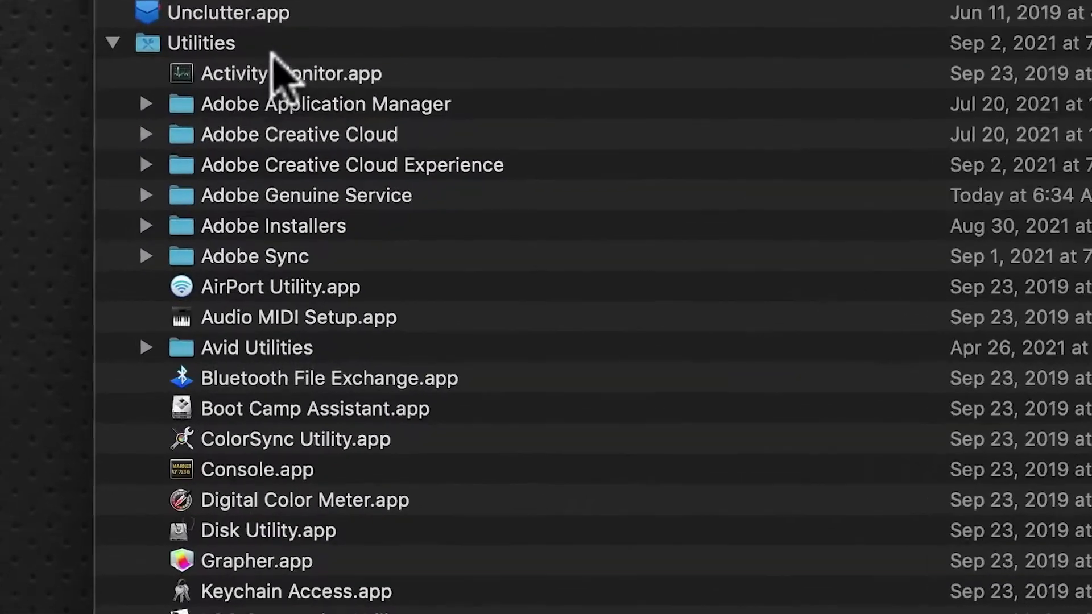
# Launch Audio MIDI Setup from the Utilities folder and open the properties of the red IAC Driver device
pyautogui.doubleClick(341, 298)
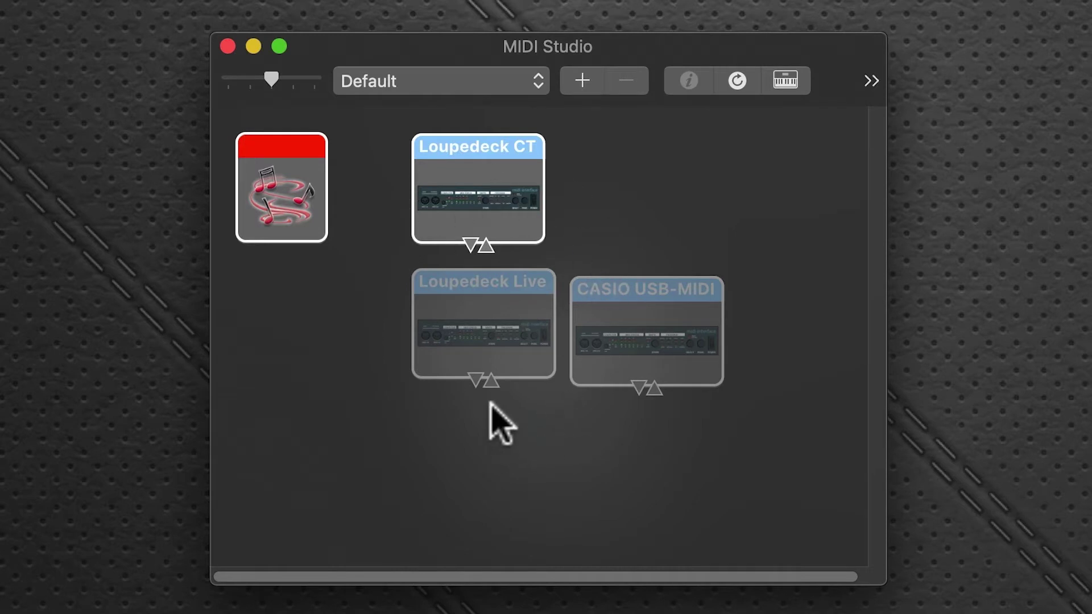
pyautogui.click(289, 184)
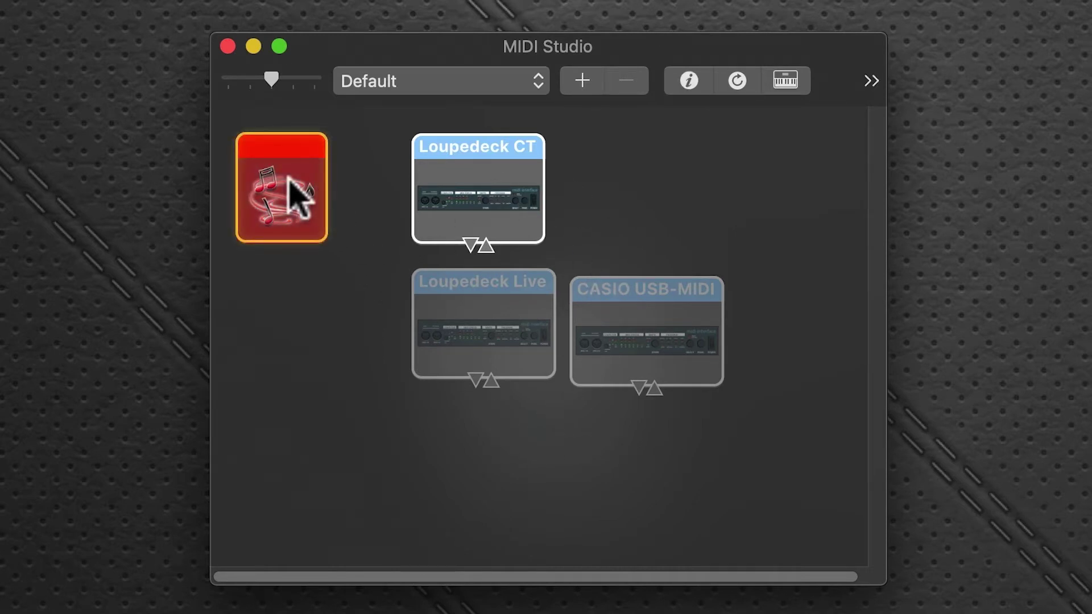
pyautogui.doubleClick(289, 181)
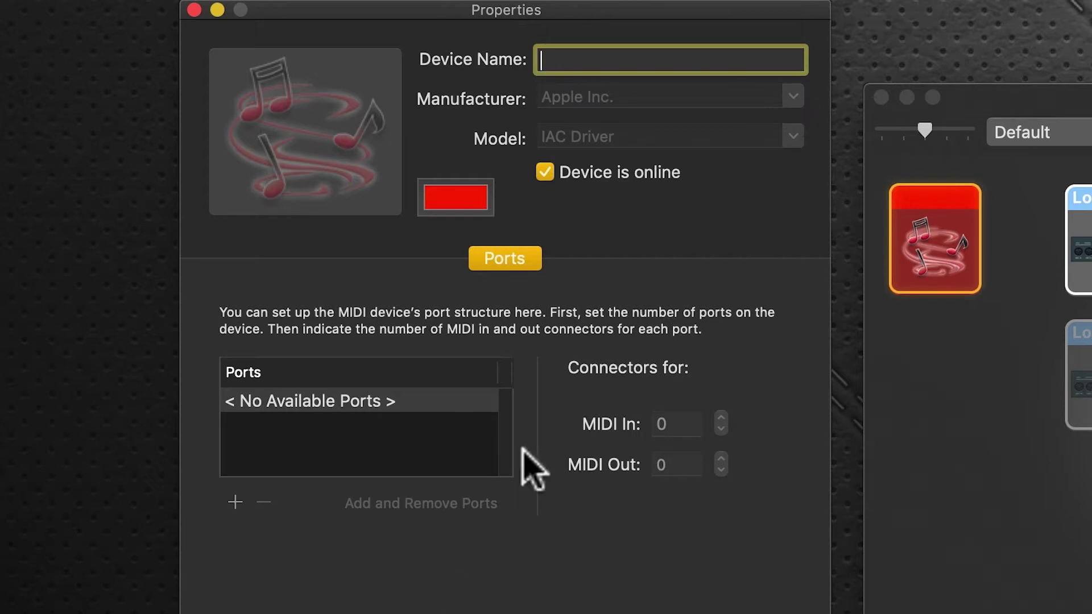
# Add a first port to the IAC Driver and name it Mackie2Daw
pyautogui.click(273, 436)
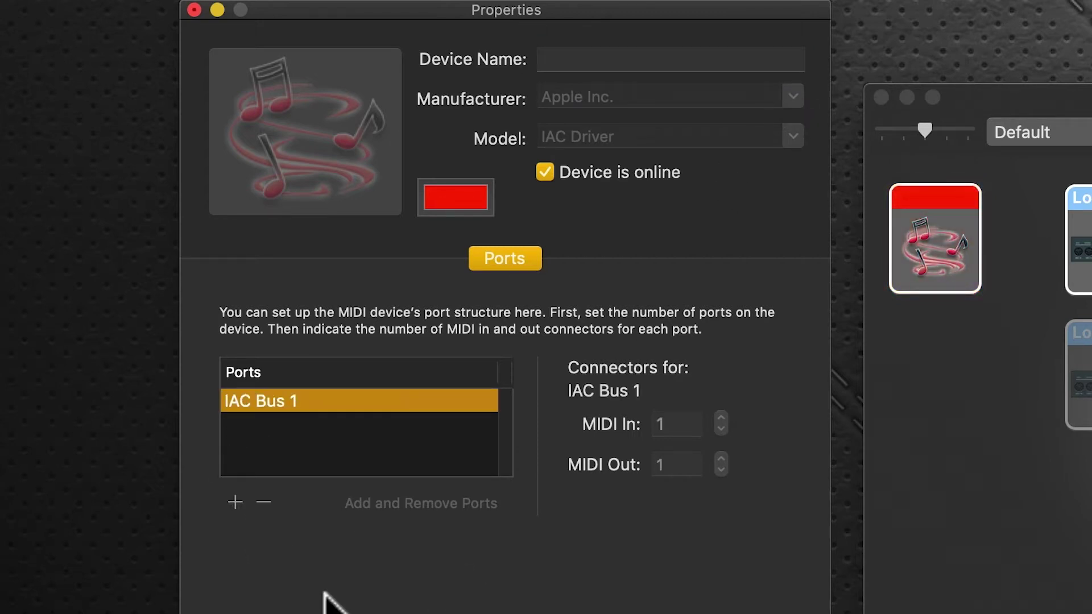
pyautogui.doubleClick(275, 401)
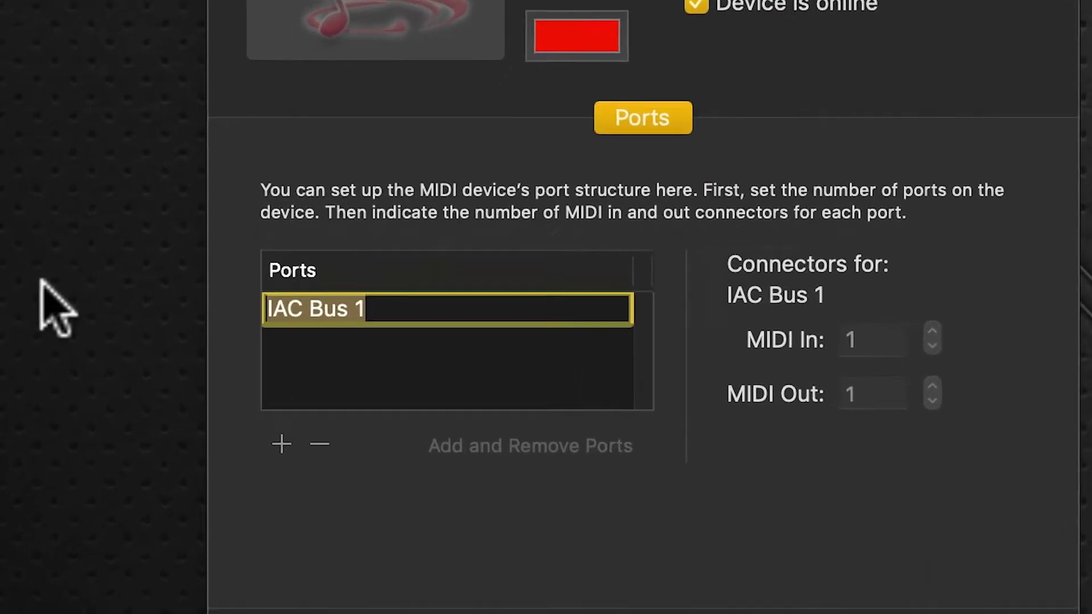
pyautogui.write('M')
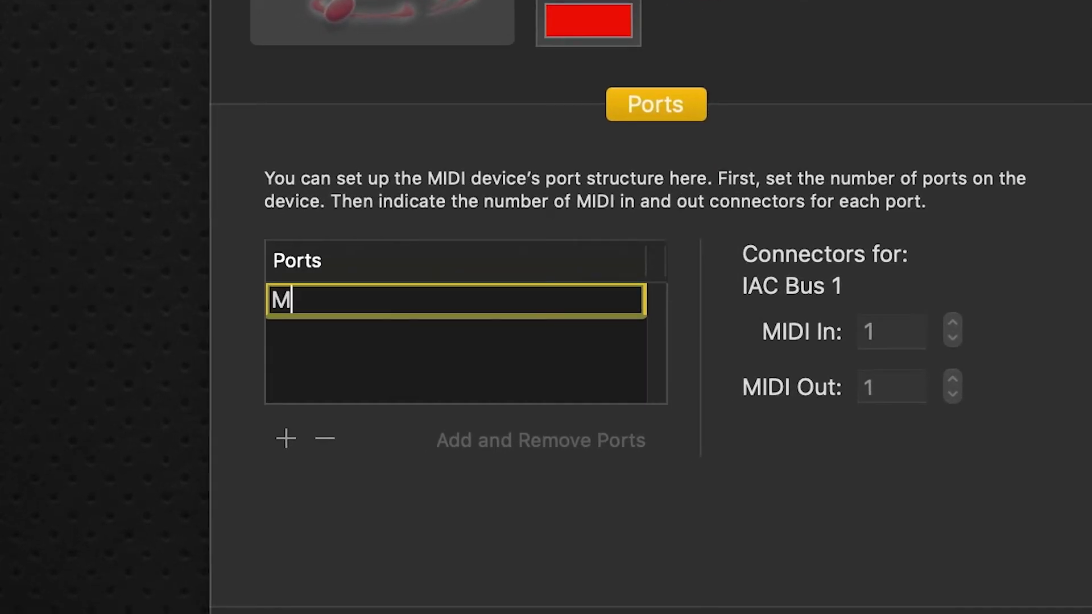
pyautogui.write('ackie2')
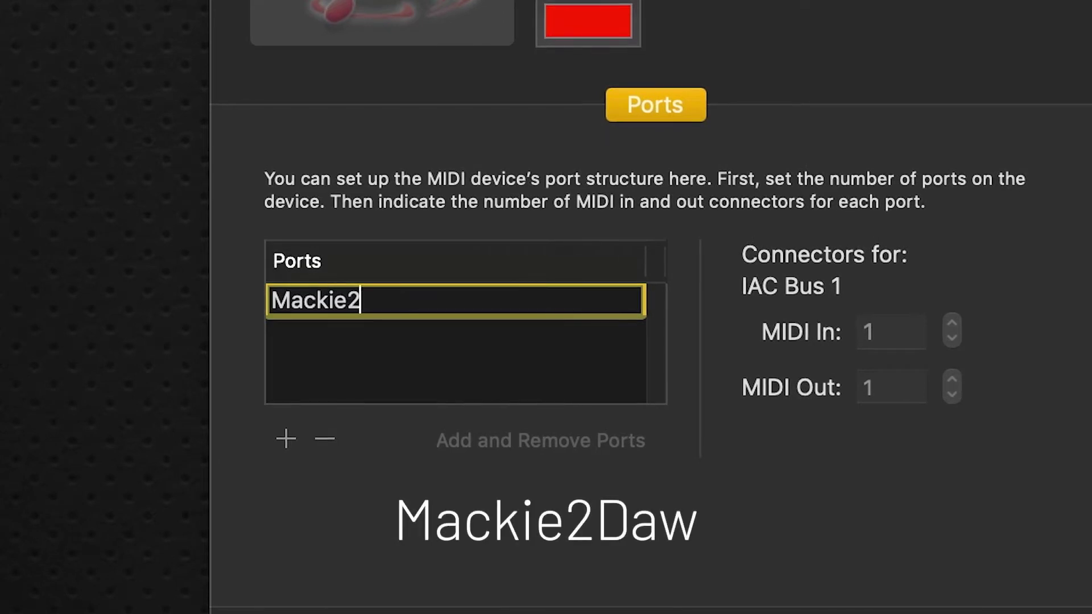
pyautogui.write('Daw')
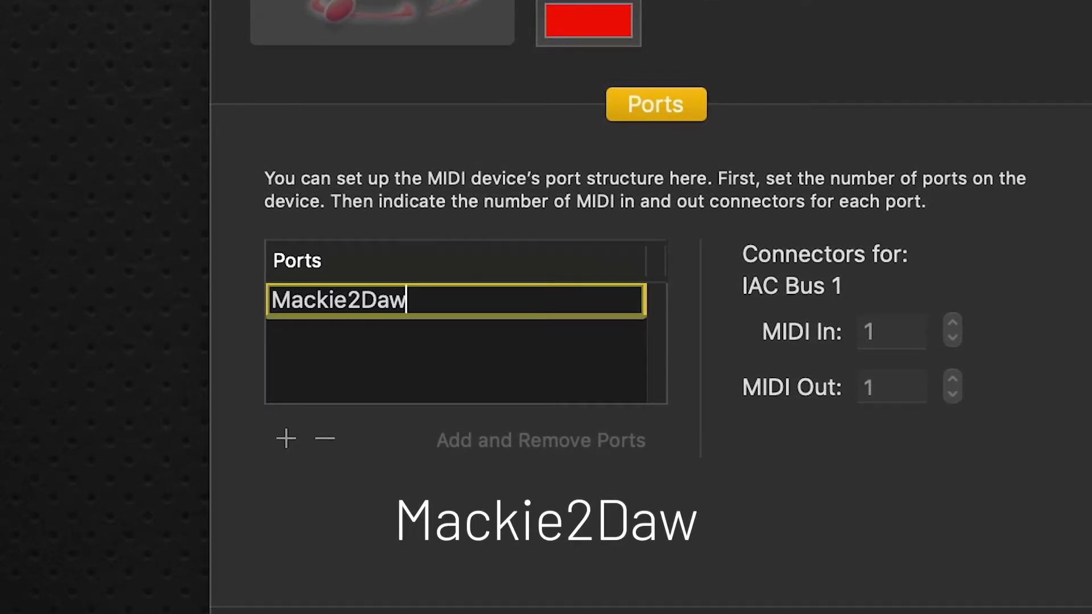
# Add a second IAC Driver port and name it Daw2Mackie
pyautogui.click(286, 438)
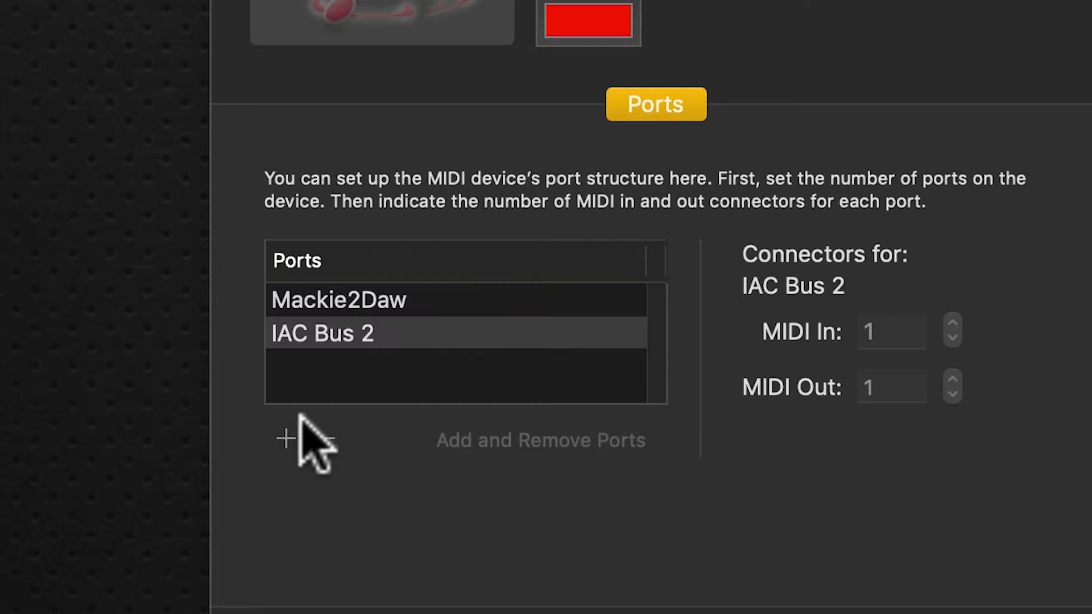
pyautogui.doubleClick(369, 332)
pyautogui.moveTo(327, 322); pyautogui.dragTo(208, 310)
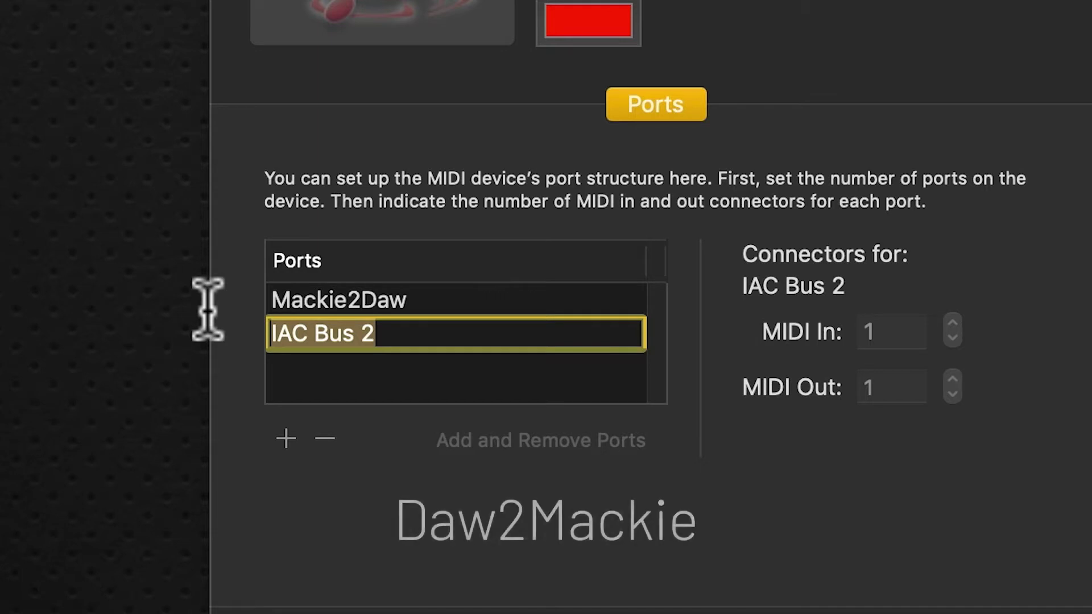
pyautogui.write('Da')
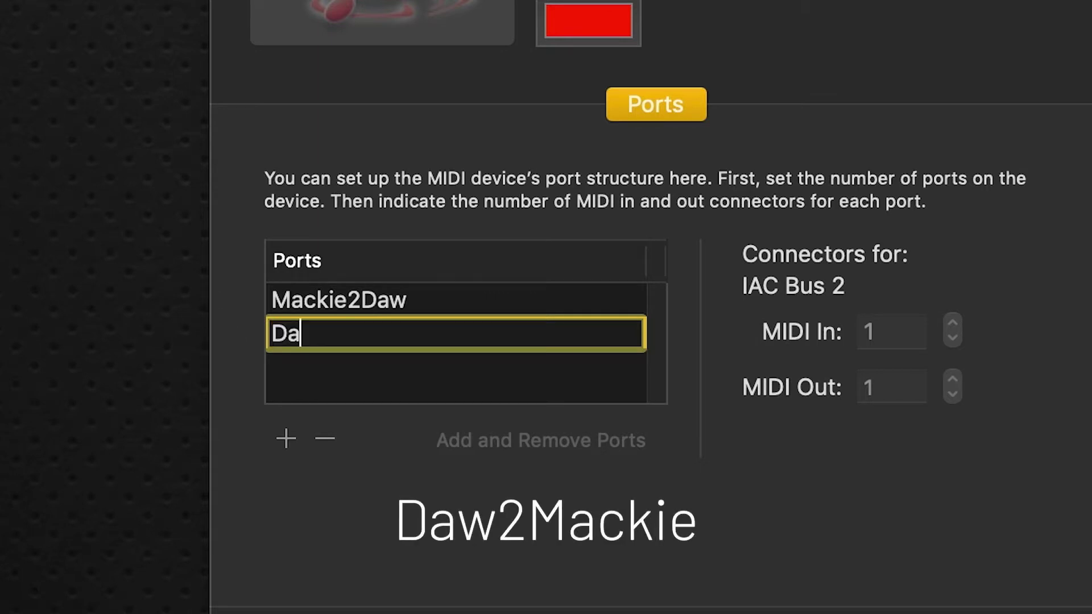
pyautogui.write('w2Mackie')
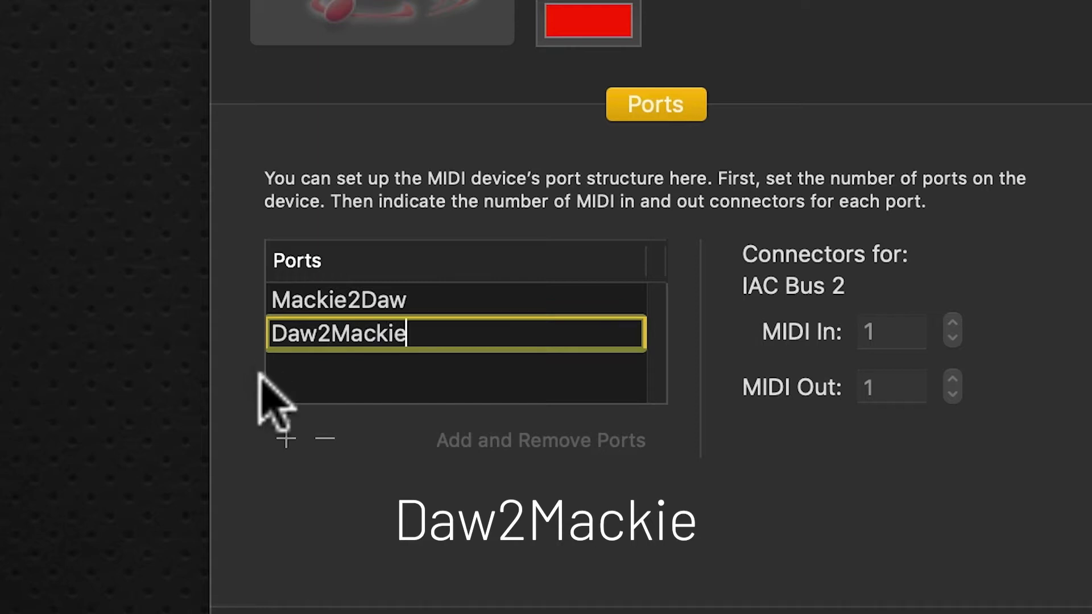
# Add a third IAC Driver port and name it StreamDeck2DawTrack
pyautogui.click(286, 438)
pyautogui.doubleClick(370, 367)
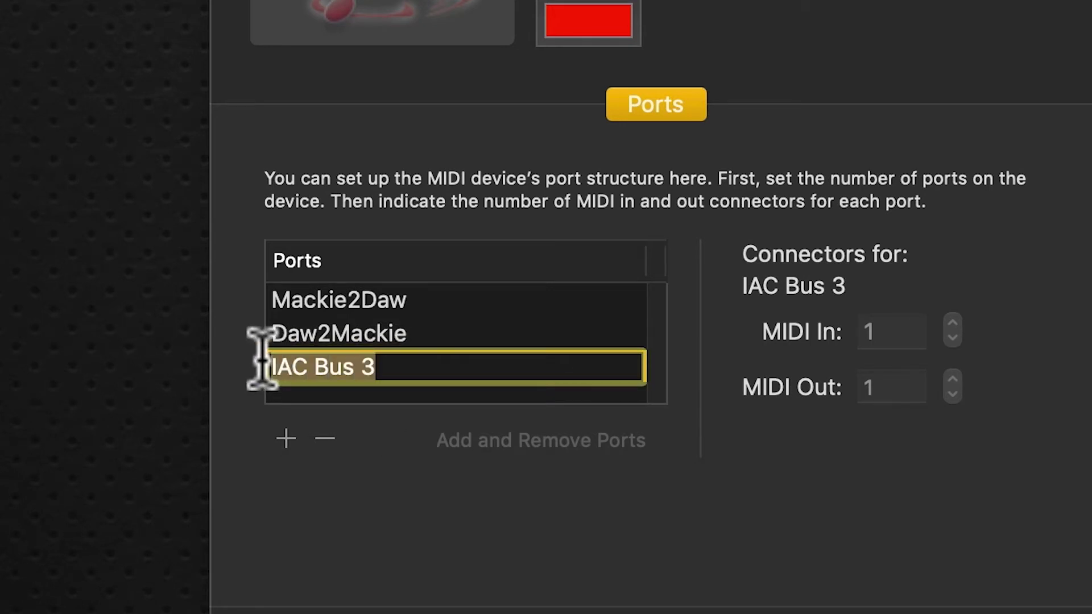
pyautogui.write('Str')
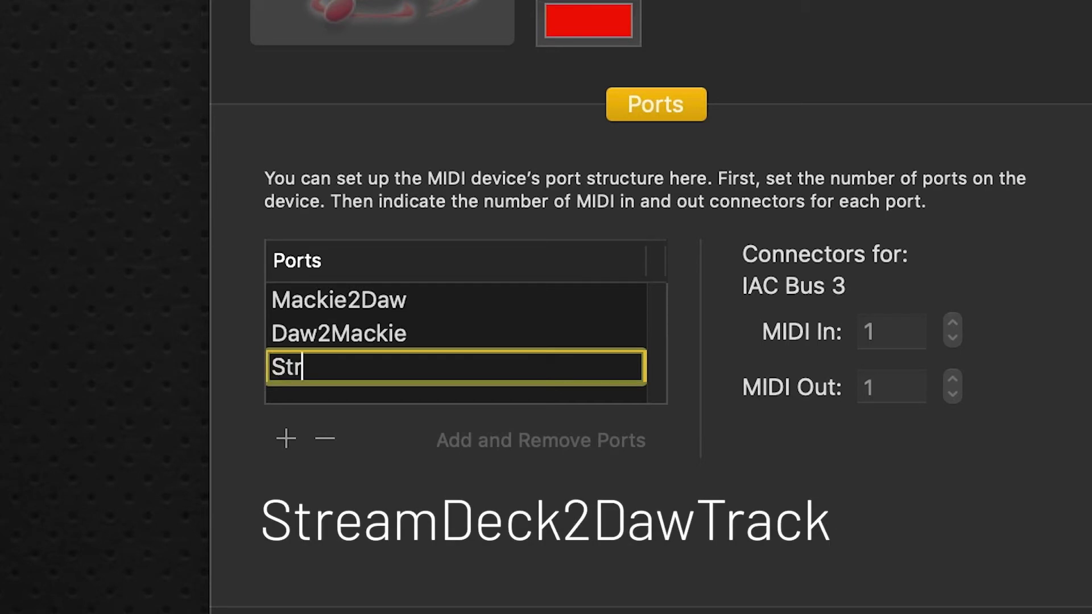
pyautogui.write('eamD')
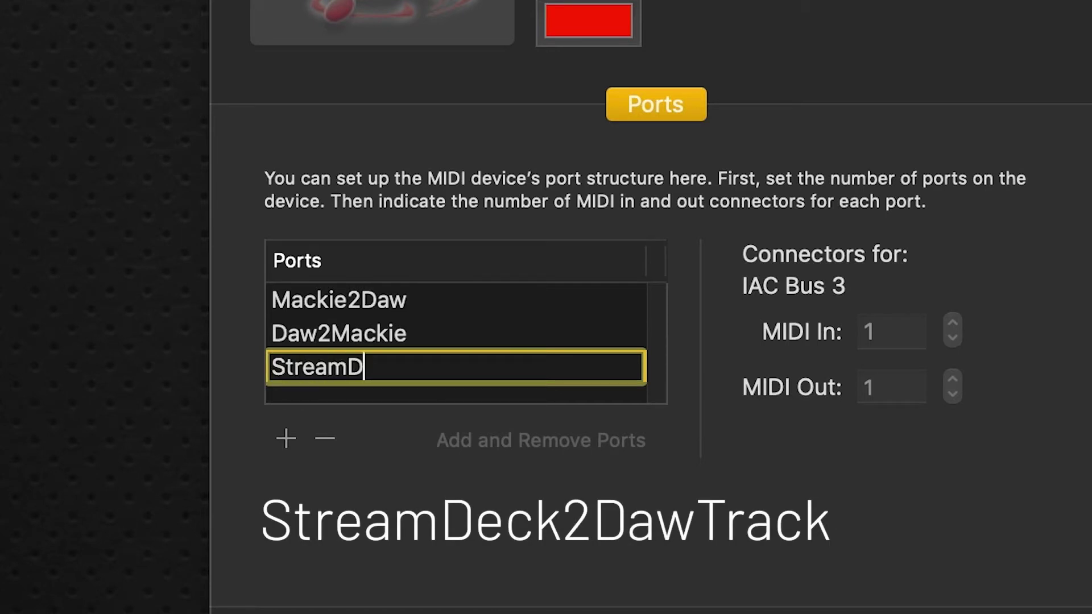
pyautogui.write('eck2')
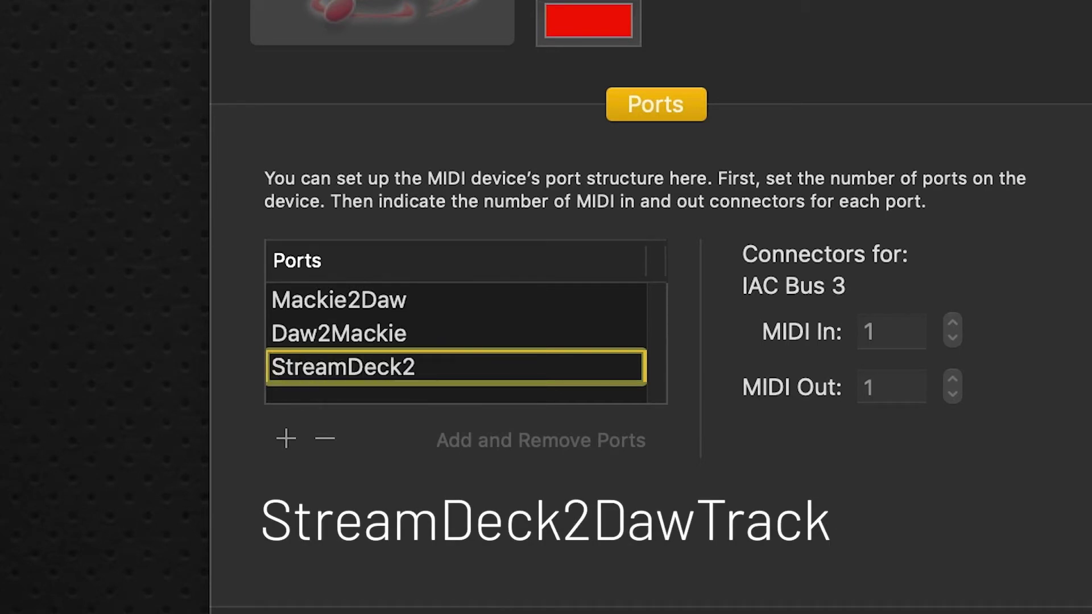
pyautogui.write('Daw')
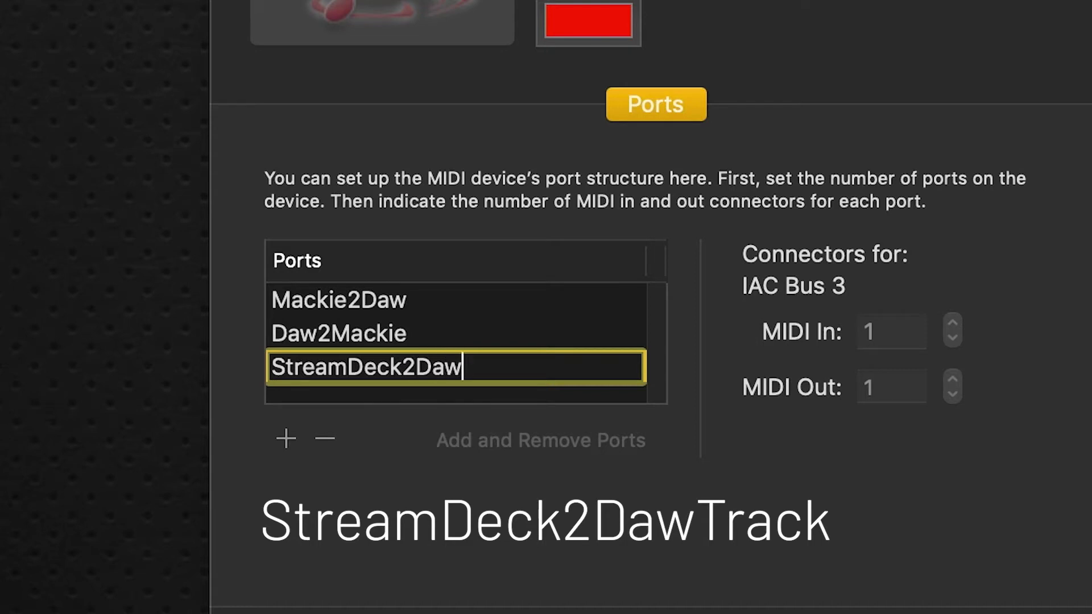
pyautogui.write('Track')
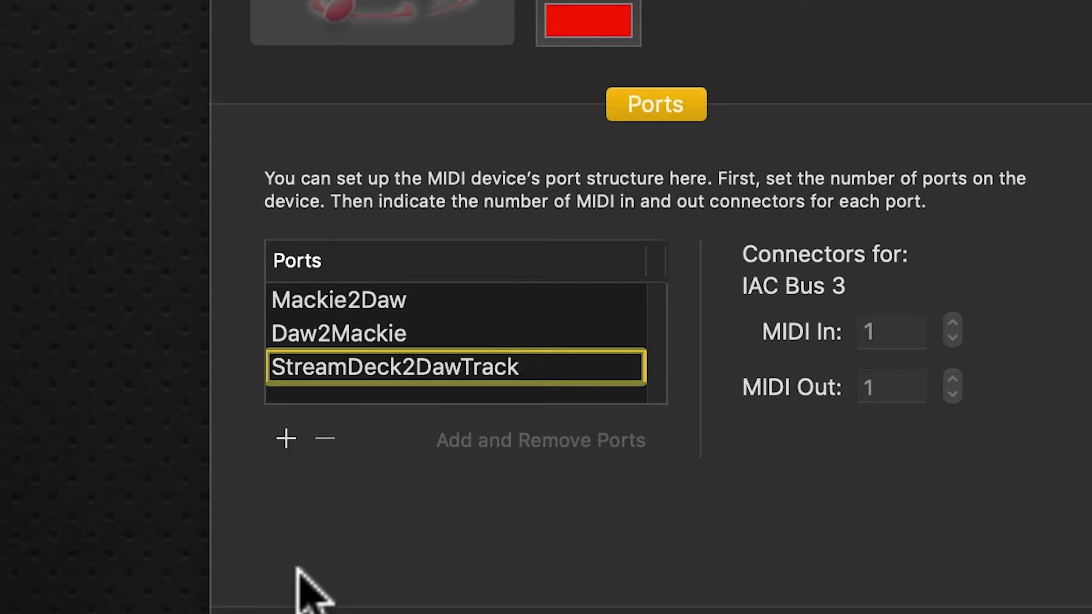
# Add a fourth IAC Driver port named DawTrack2StreamDeck and apply the port changes to the device
pyautogui.click(286, 438)
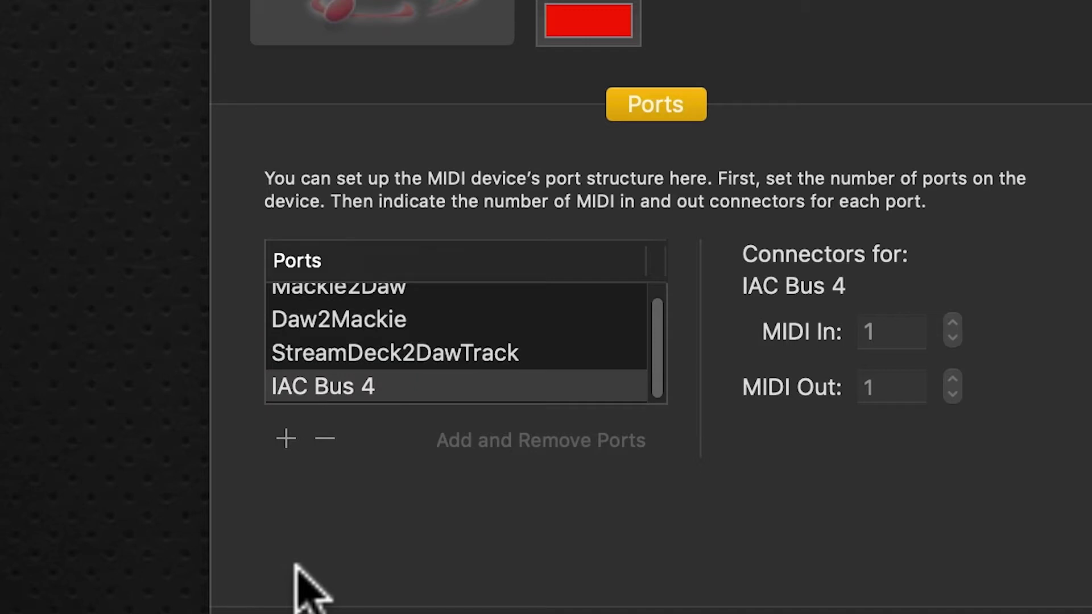
pyautogui.click(349, 387)
pyautogui.moveTo(405, 378); pyautogui.dragTo(175, 360)
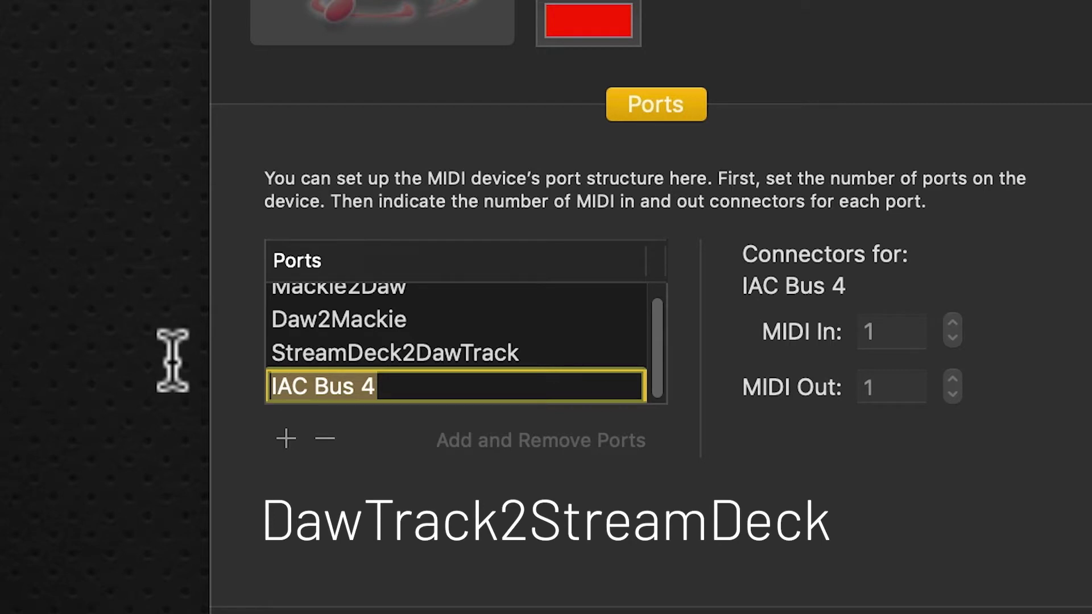
pyautogui.write('Daw')
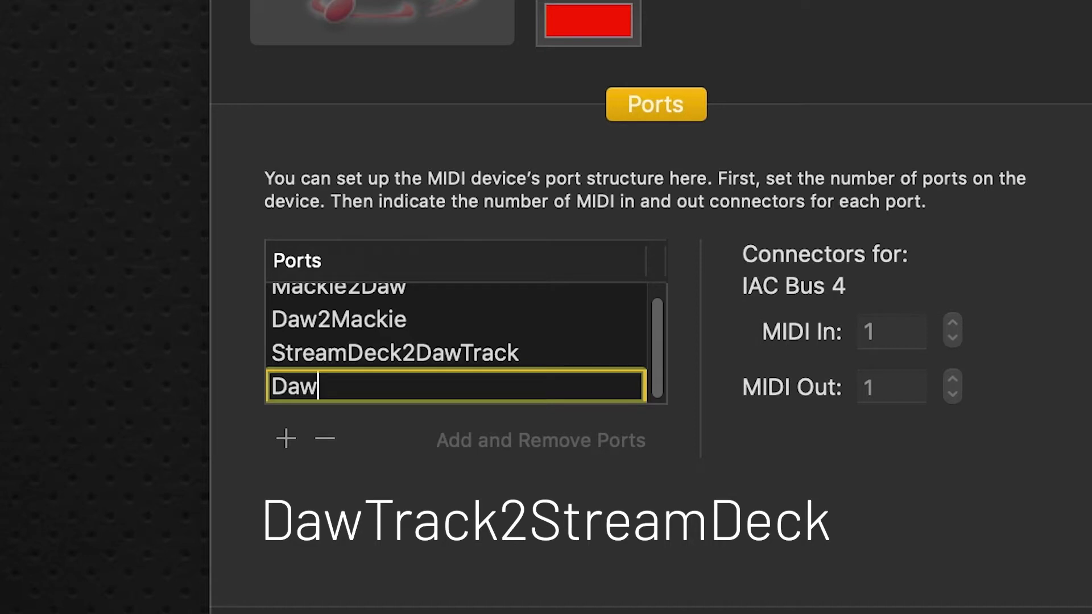
pyautogui.write('Track2')
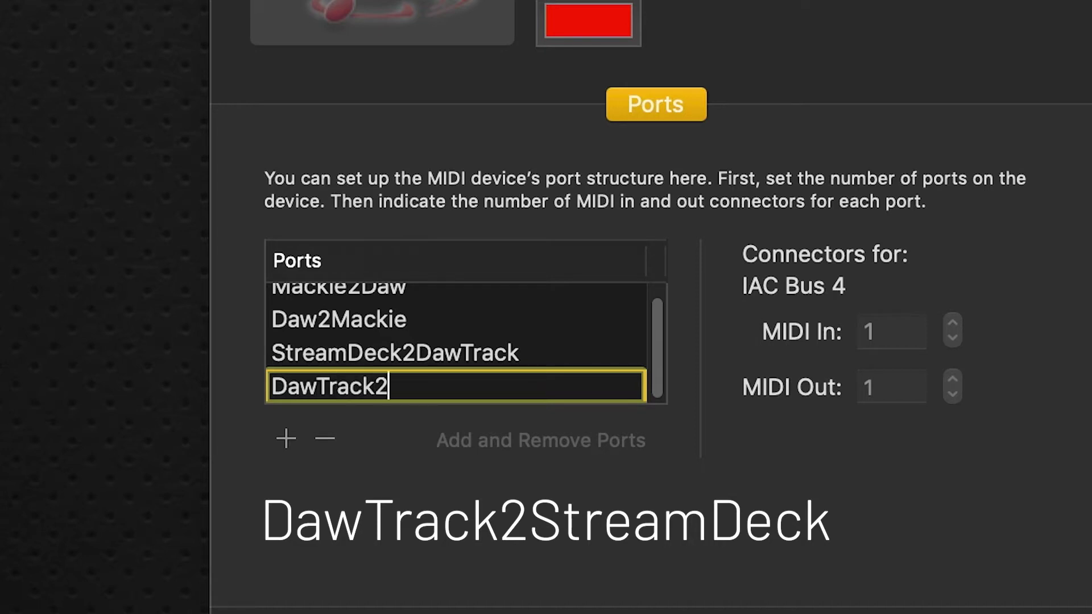
pyautogui.write('Strea')
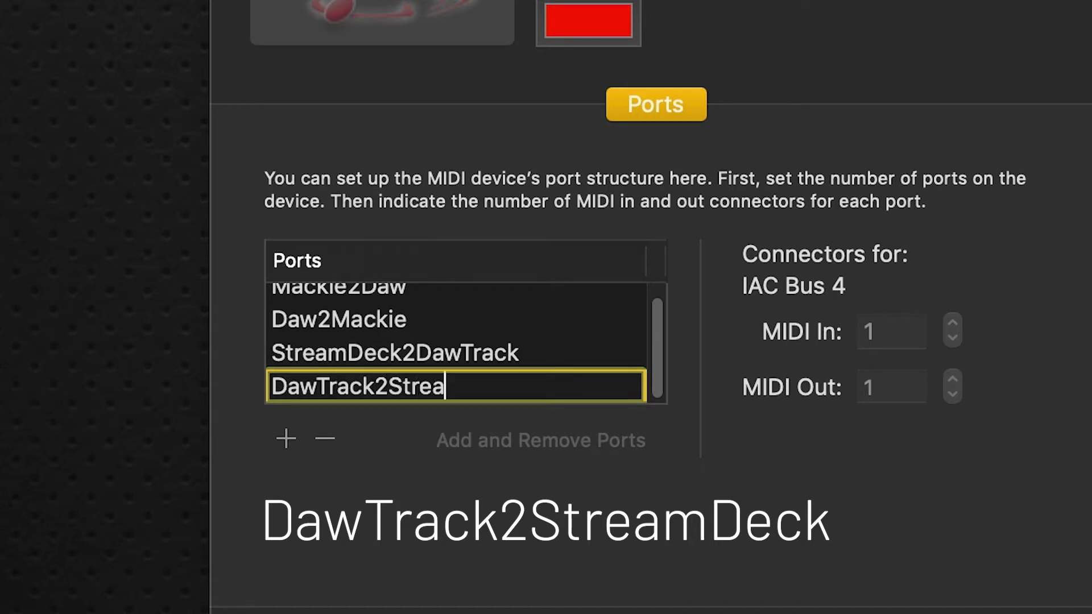
pyautogui.write('mDeck')
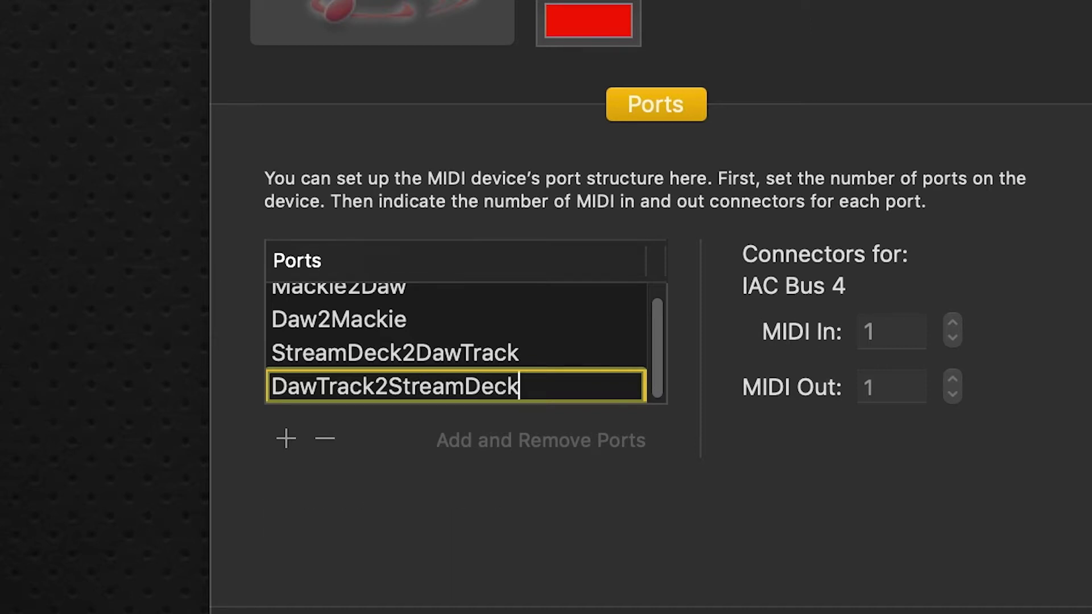
pyautogui.press('Return')
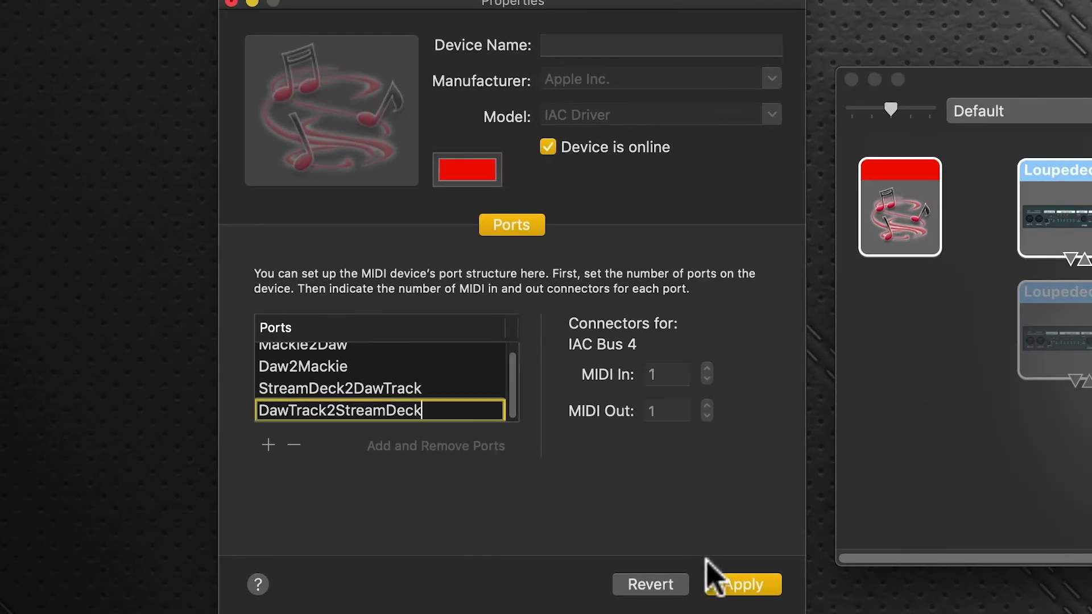
pyautogui.click(721, 582)
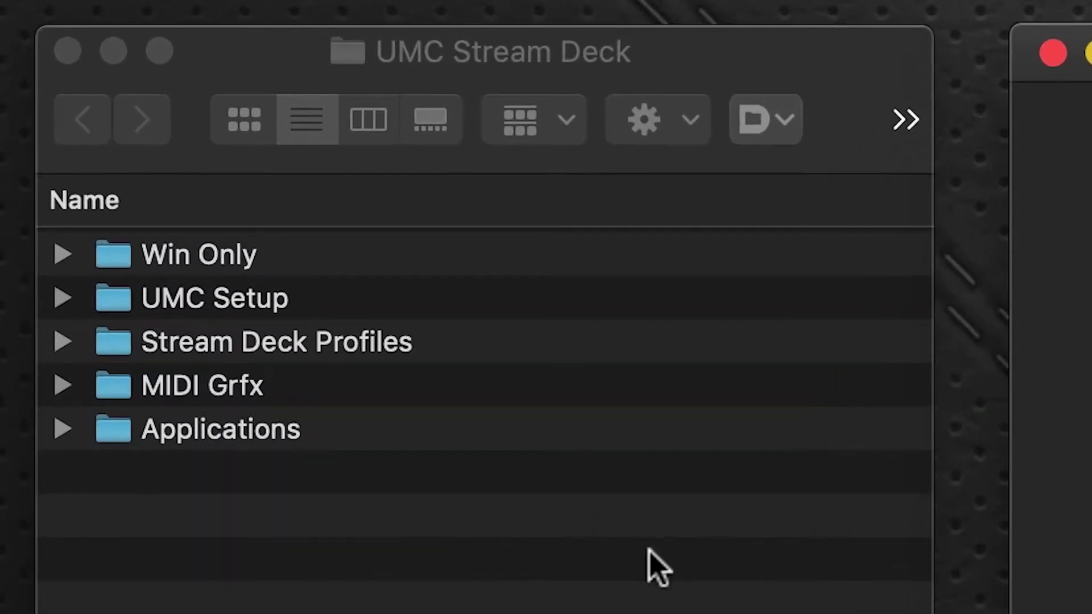
# Copy the Trevliga Spel folder from the Mac folder inside MIDI Grfx into Documents and collapse the expanded source folders
pyautogui.click(167, 210)
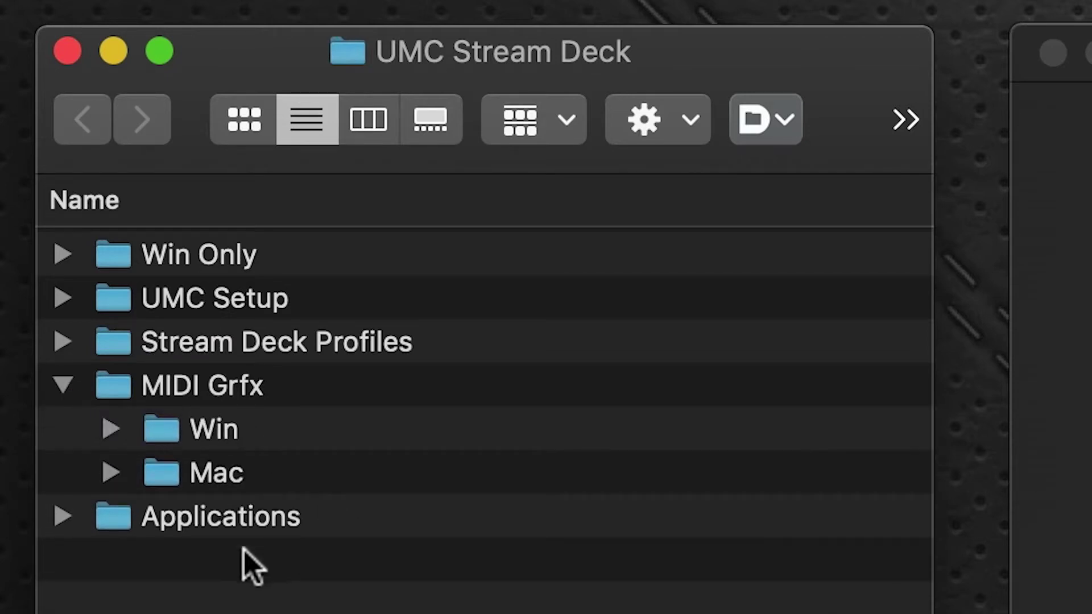
pyautogui.click(109, 474)
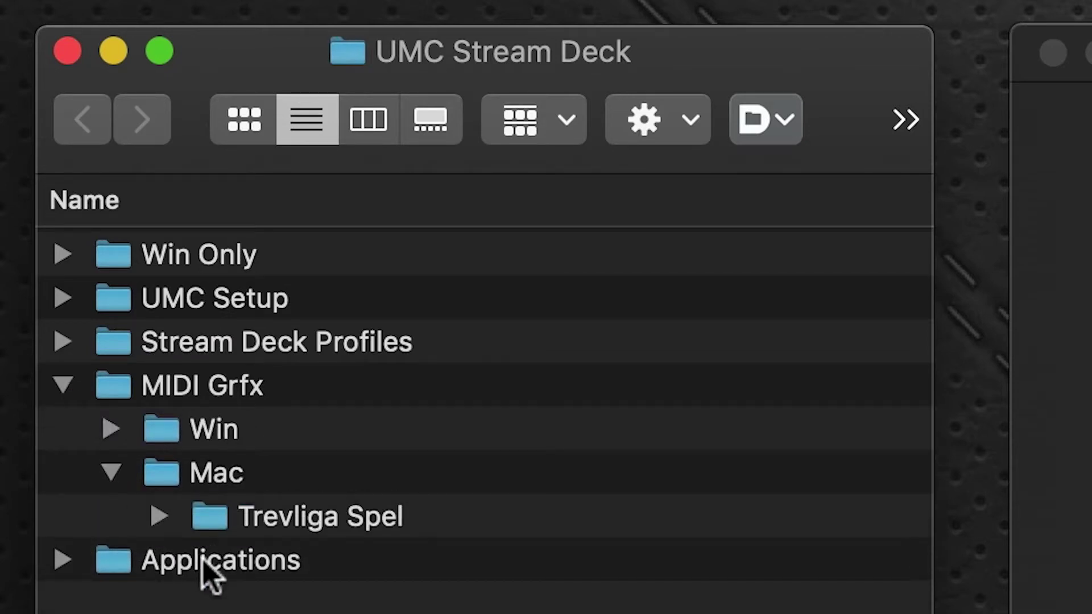
pyautogui.click(251, 525)
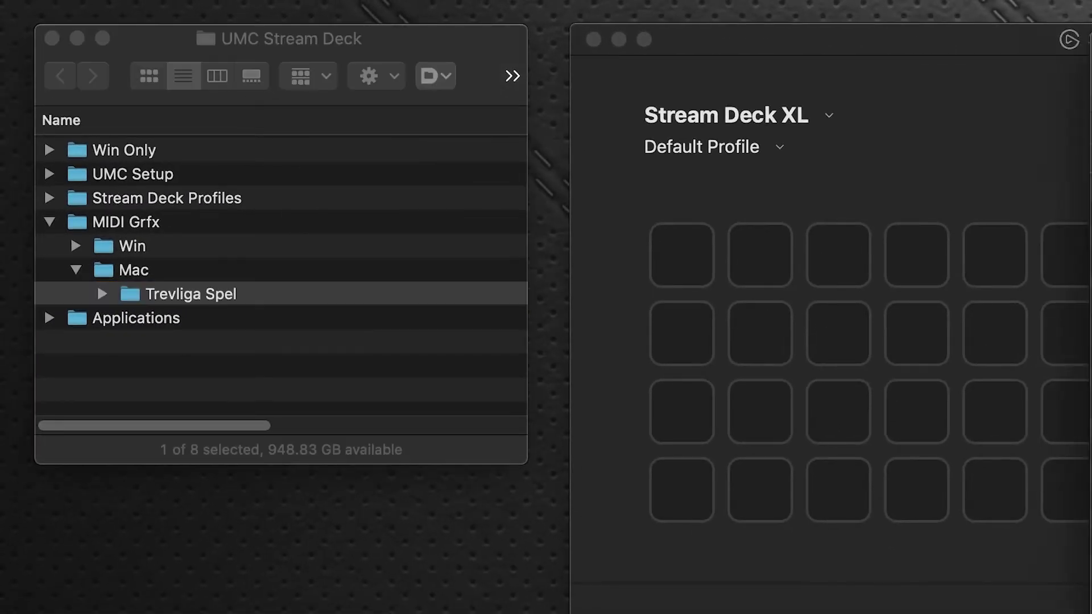
pyautogui.moveTo(1091, 35); pyautogui.dragTo(707, 40)
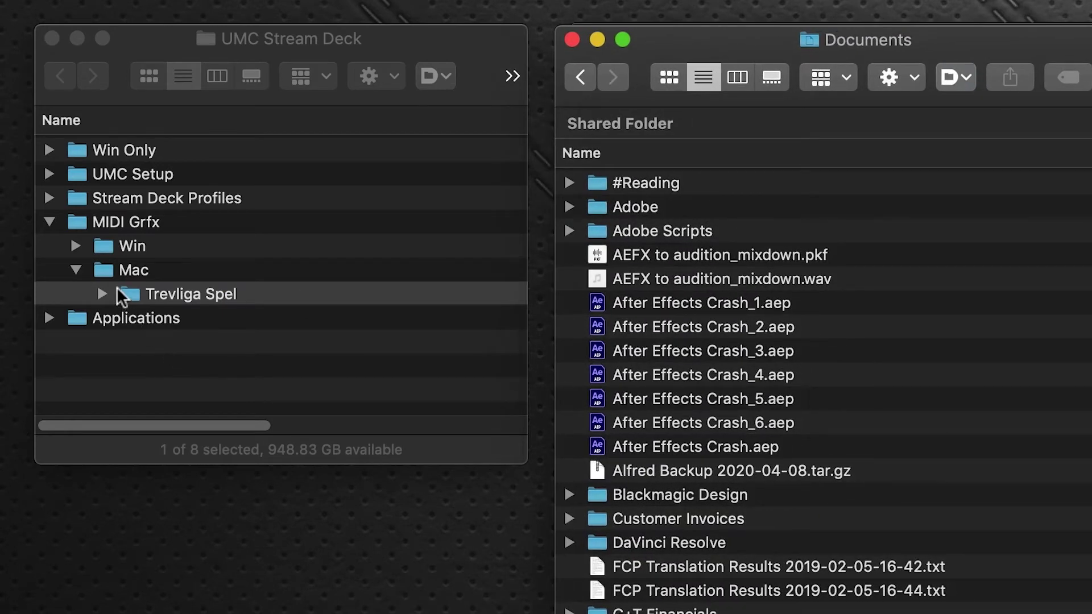
pyautogui.moveTo(128, 295); pyautogui.dragTo(256, 370)
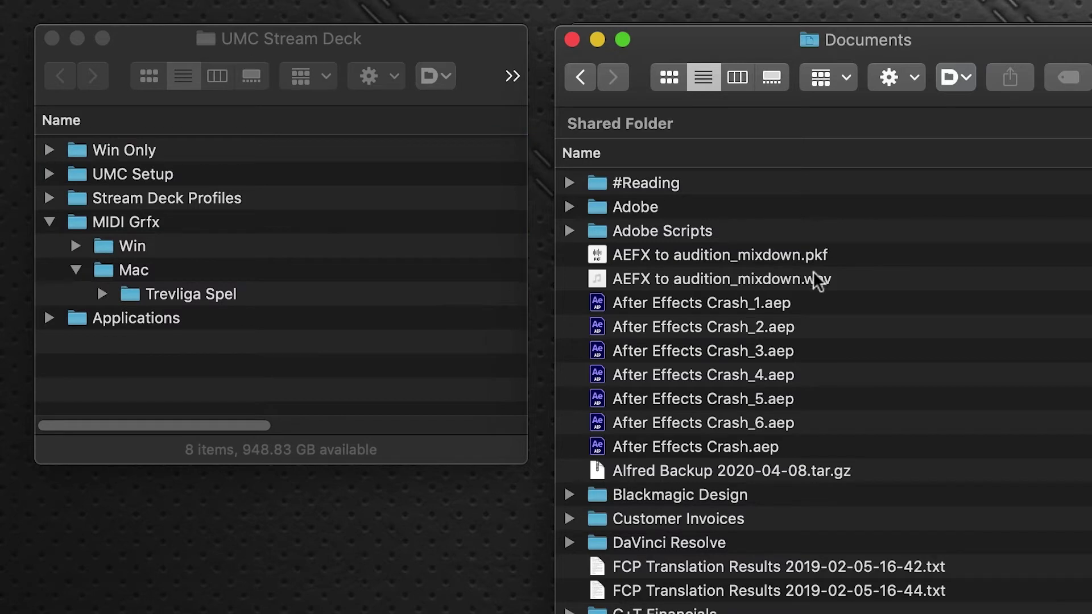
pyautogui.moveTo(655, 36); pyautogui.dragTo(1091, 35)
pyautogui.click(73, 269)
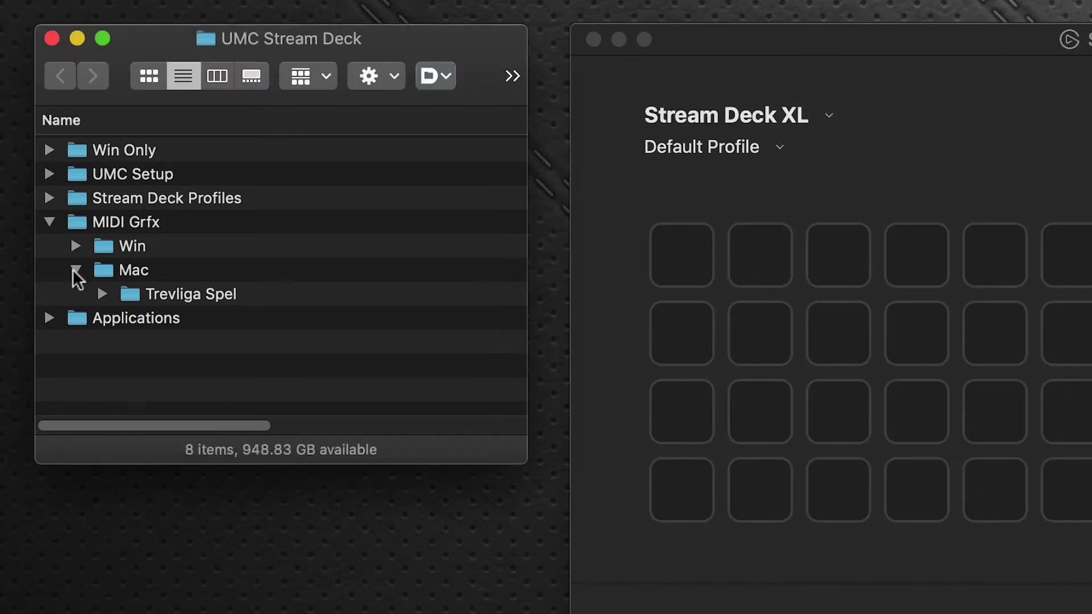
pyautogui.click(75, 270)
pyautogui.click(50, 222)
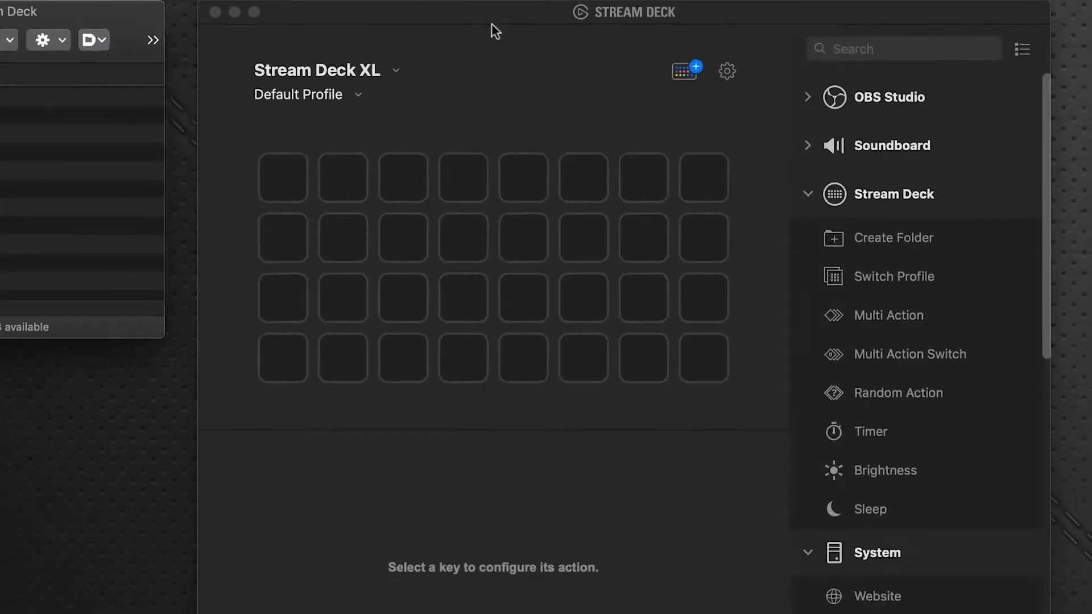
# Start a profile import for the Stream Deck XL in the Stream Deck preferences and expand the Stream Deck Profiles folder
pyautogui.click(978, 51)
pyautogui.click(633, 74)
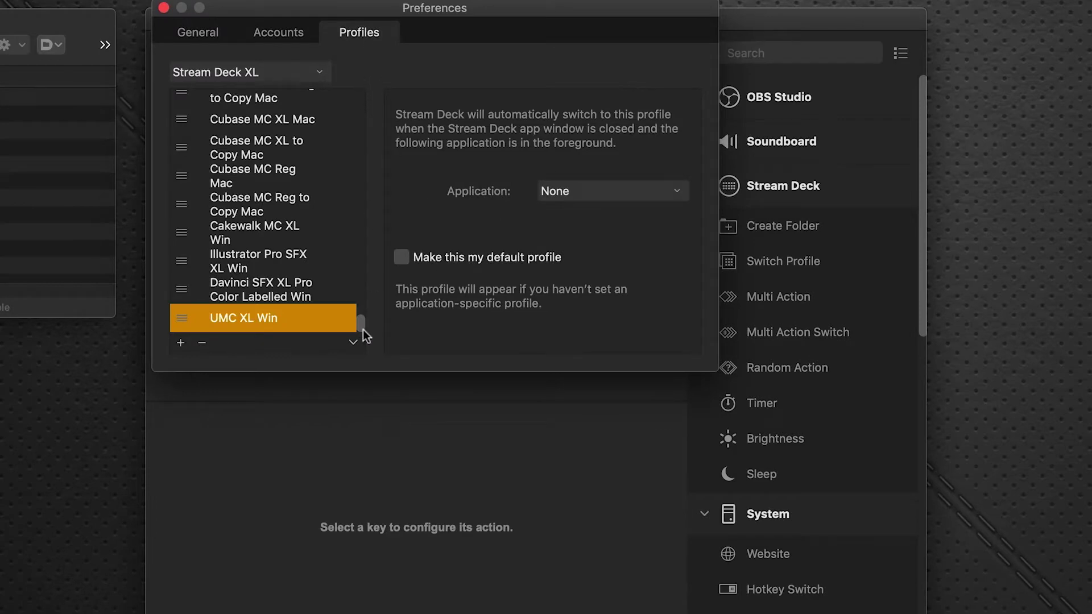
pyautogui.click(354, 344)
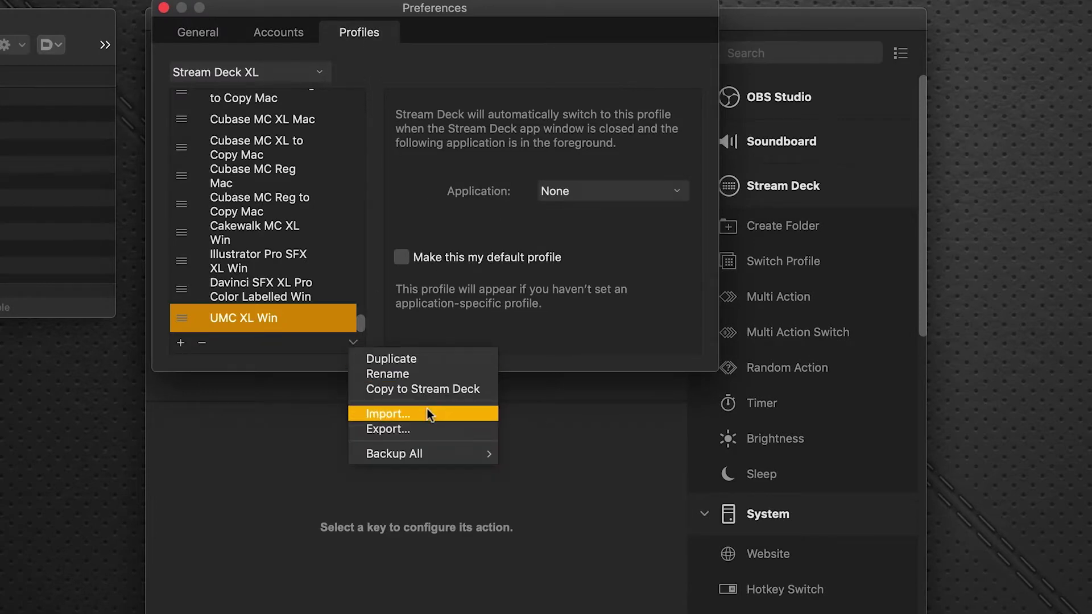
pyautogui.click(447, 411)
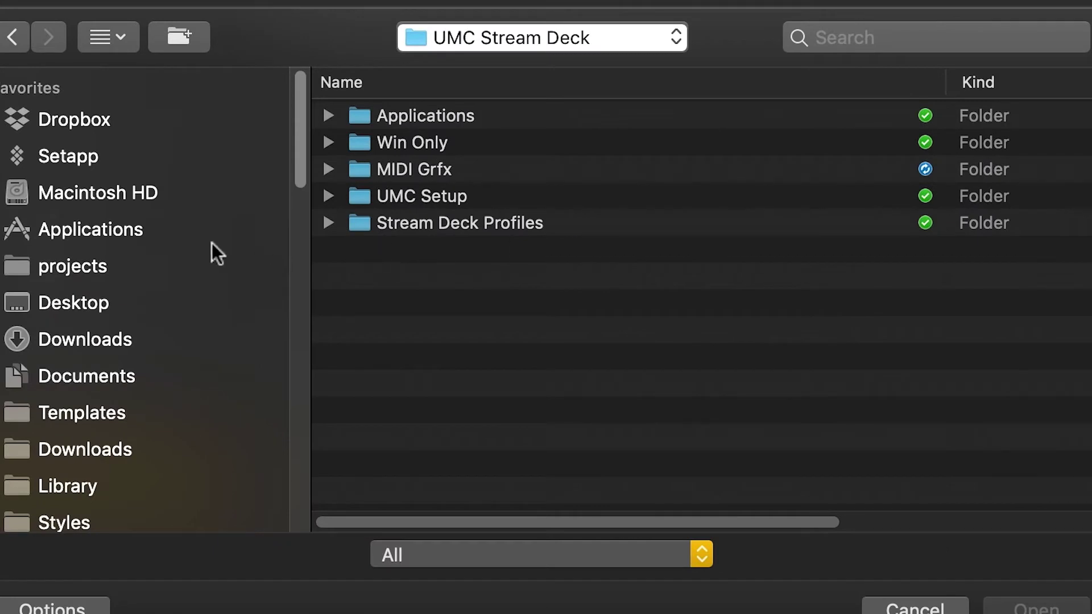
pyautogui.click(325, 225)
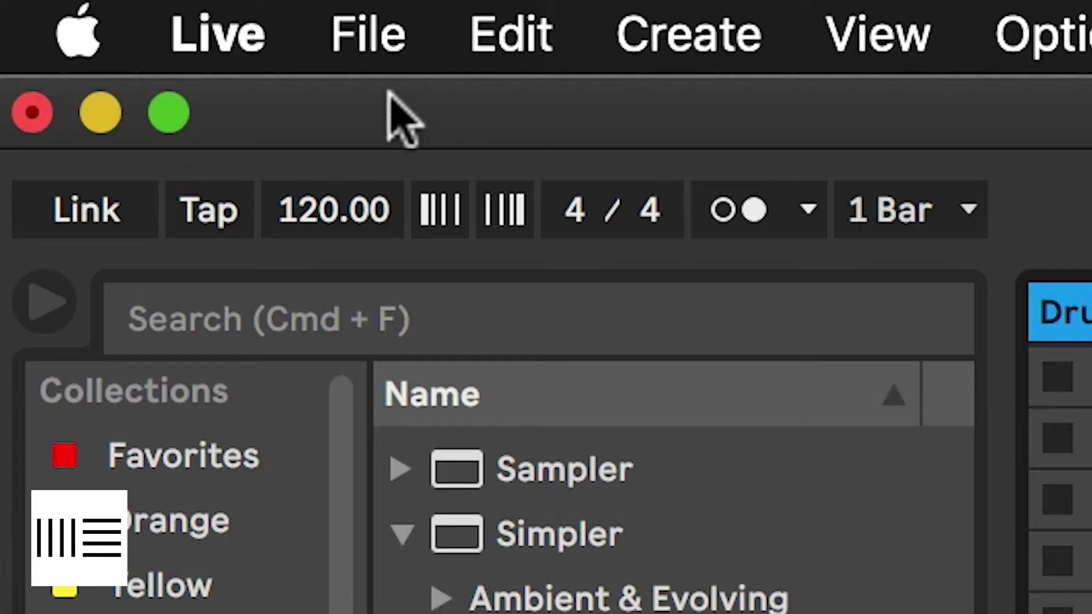
# Switch to Ableton Live and set control surface 1 to MackieControl in the MIDI preferences
pyautogui.click(38, 7)
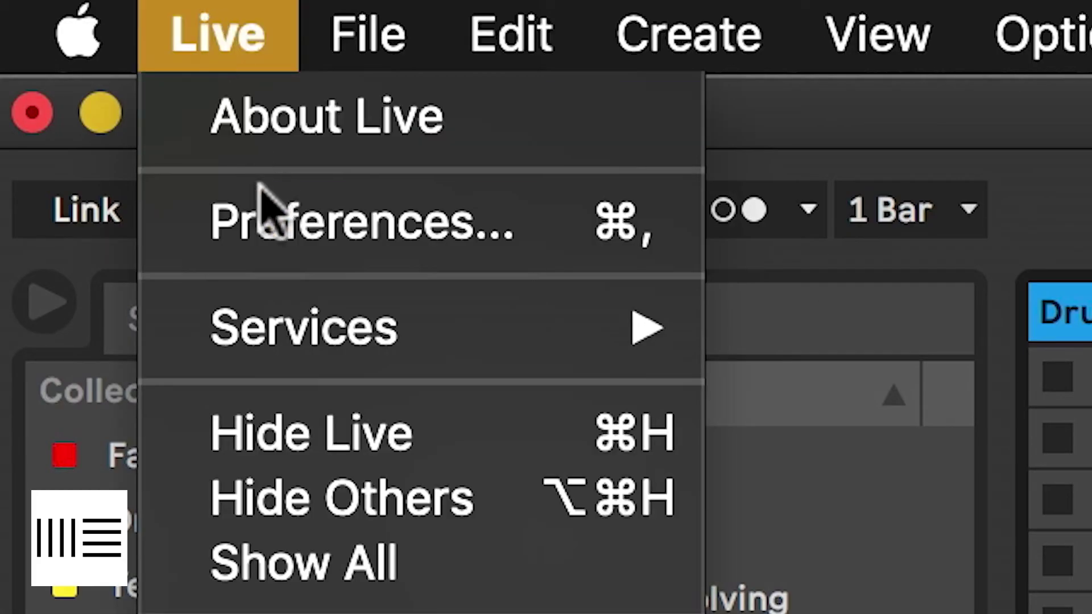
pyautogui.click(268, 213)
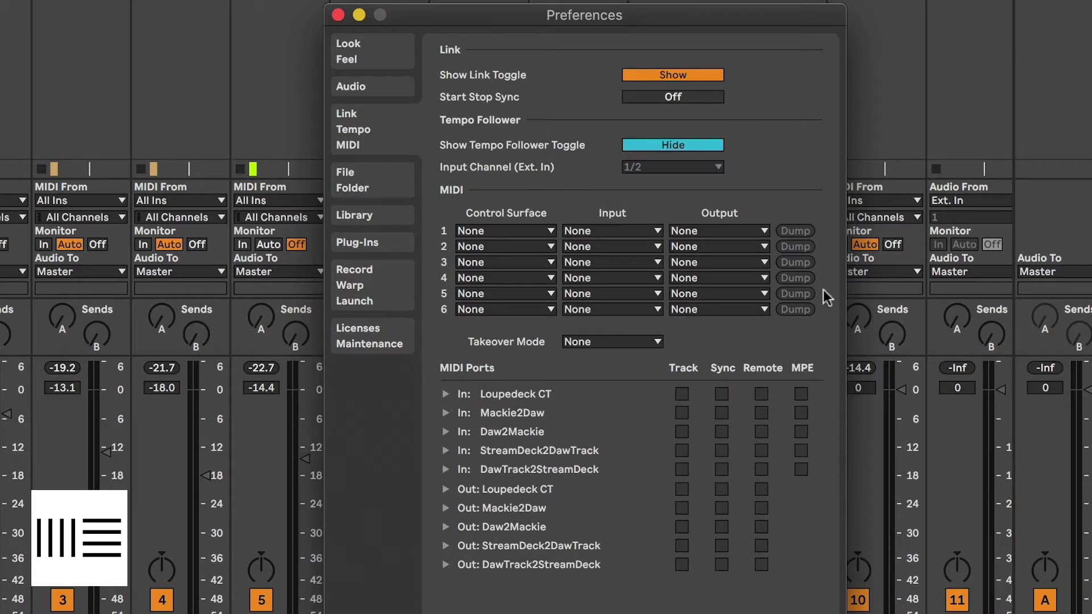
pyautogui.click(540, 230)
pyautogui.scroll(-6, 535, 484)
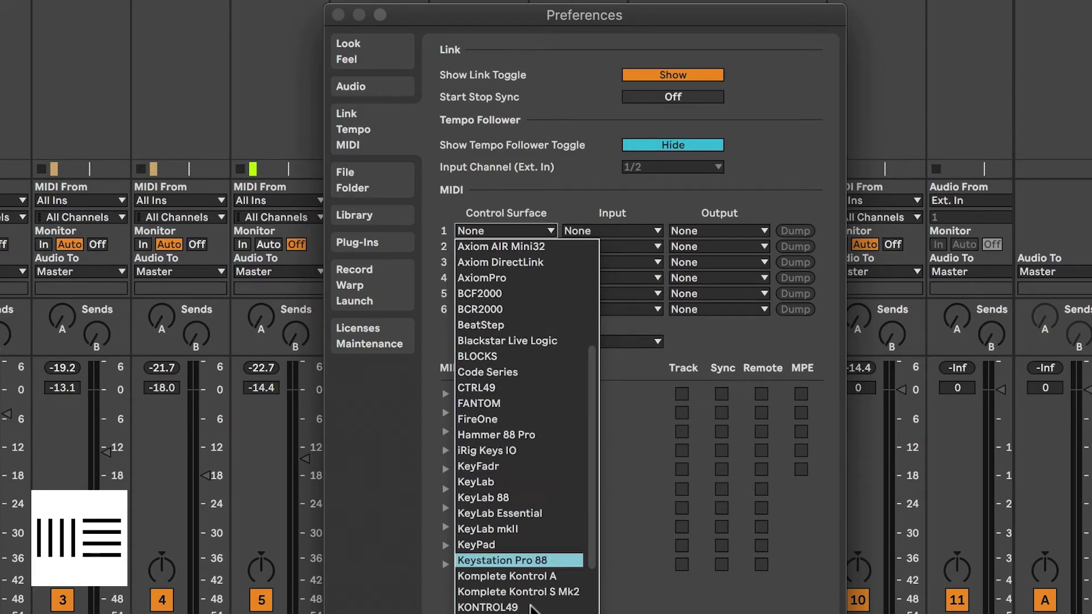
pyautogui.scroll(-6, 546, 512)
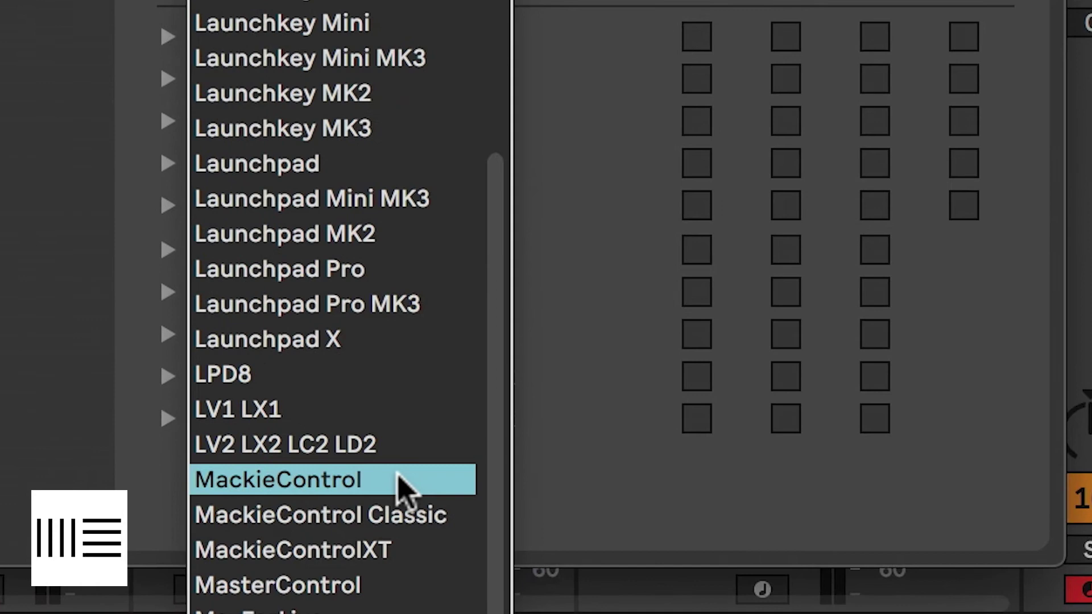
pyautogui.click(398, 479)
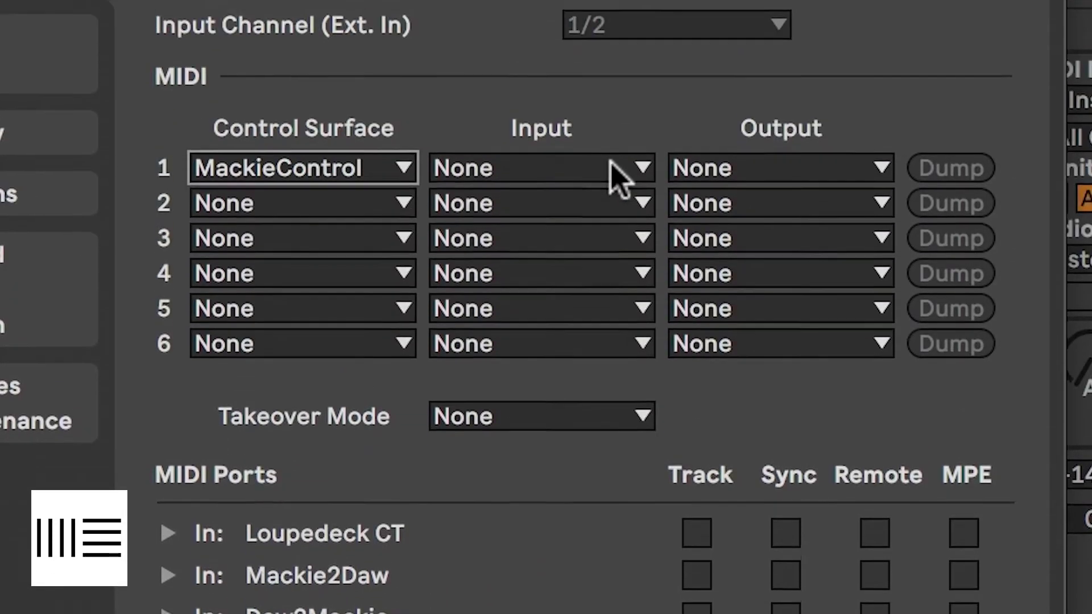
# Set the MackieControl surface's input to Mackie2Daw and its output to Daw2Mackie
pyautogui.click(612, 167)
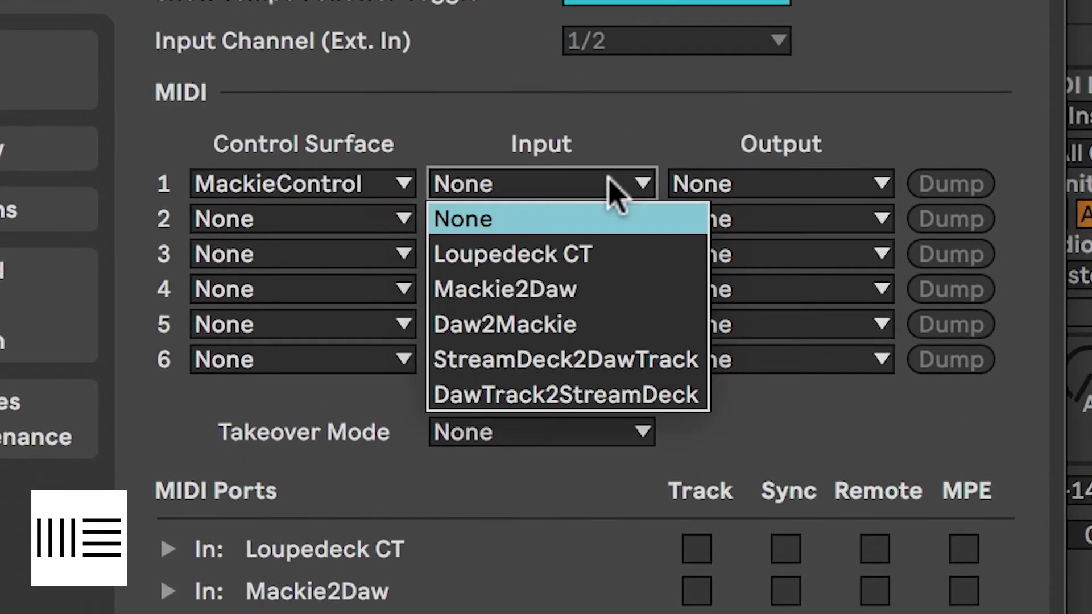
pyautogui.click(609, 291)
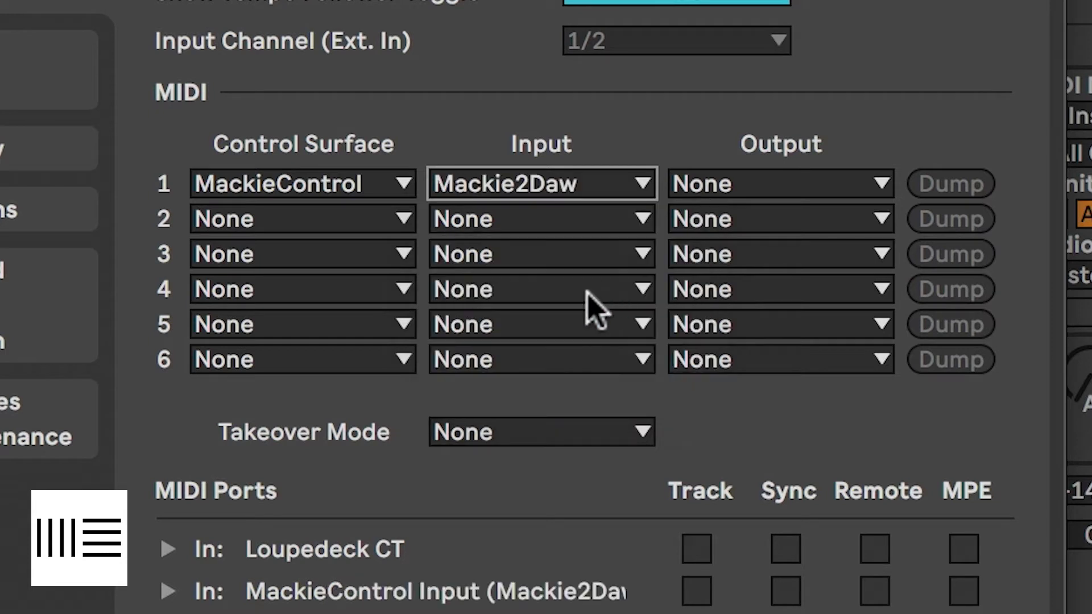
pyautogui.click(799, 185)
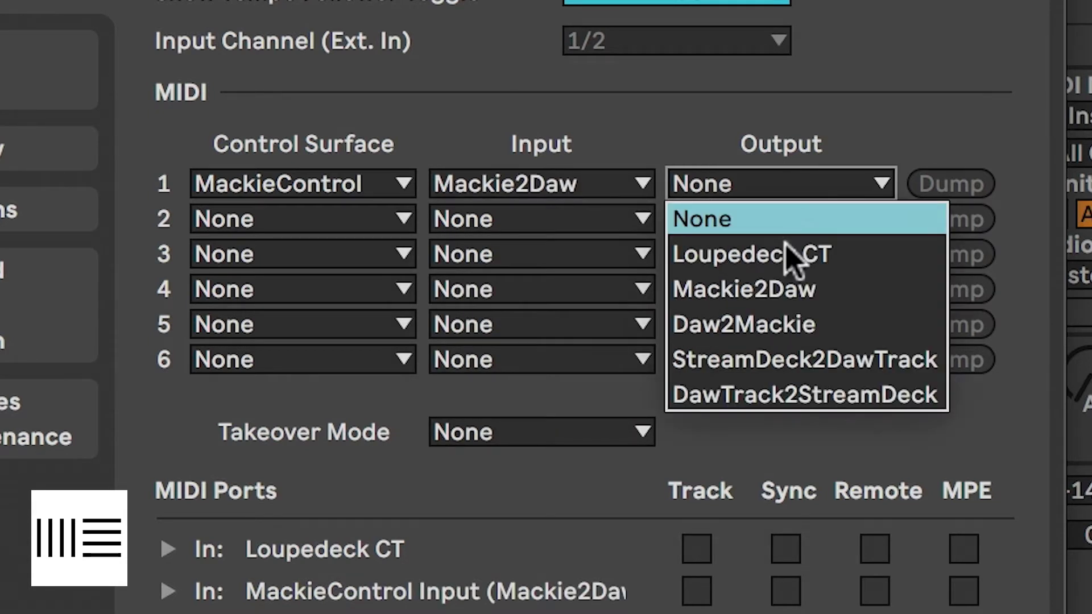
pyautogui.click(762, 324)
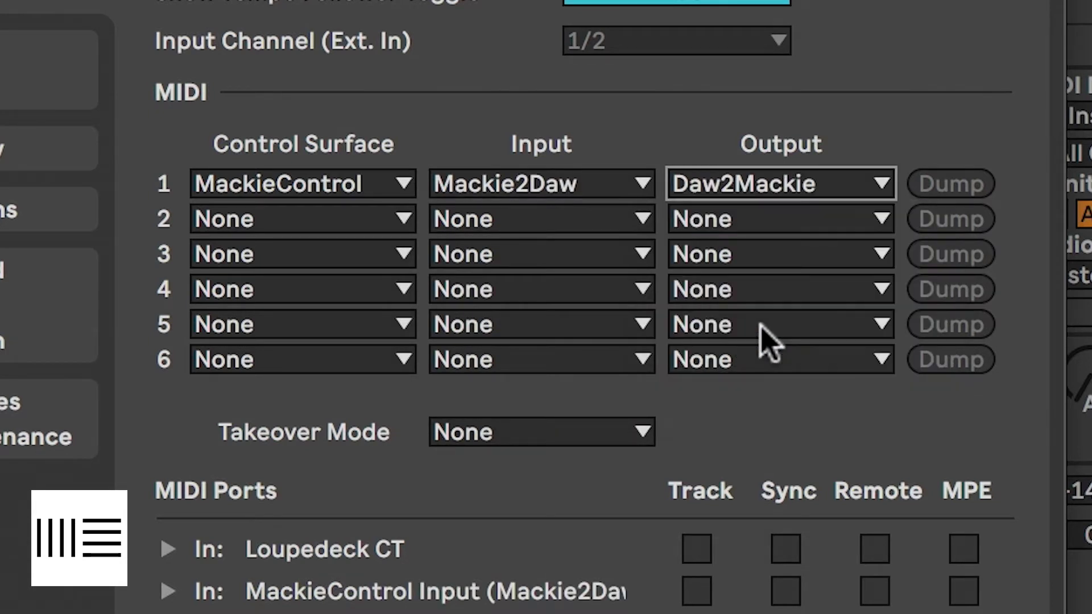
# Set control surface 2 to ADVANCE with StreamDeck2DawTrack as its input and DawTrack2StreamDeck as its output
pyautogui.click(290, 222)
pyautogui.scroll(-10, 341, 398)
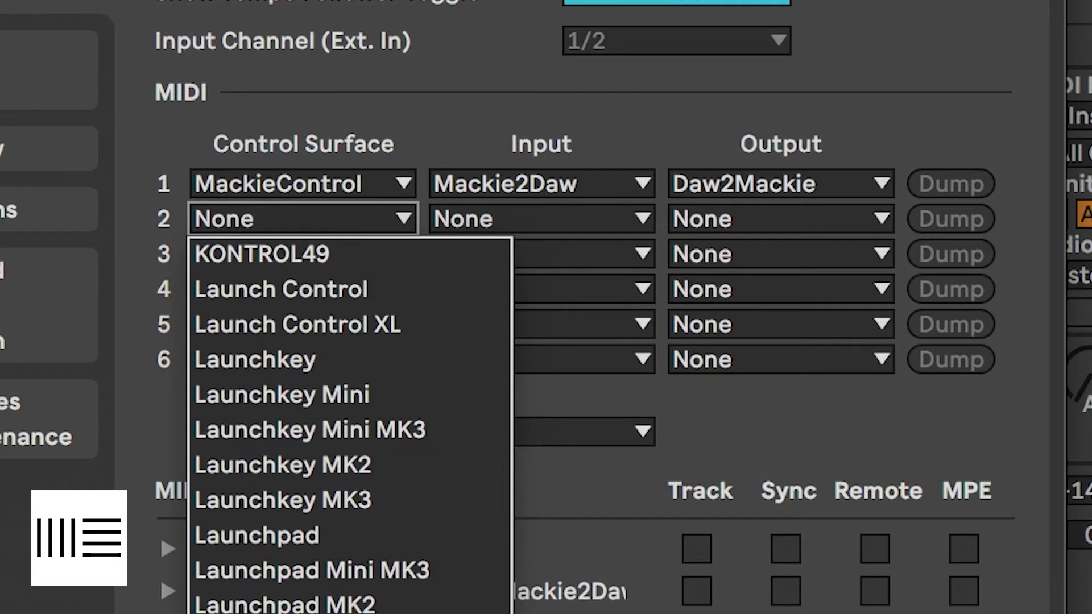
pyautogui.scroll(10, 342, 398)
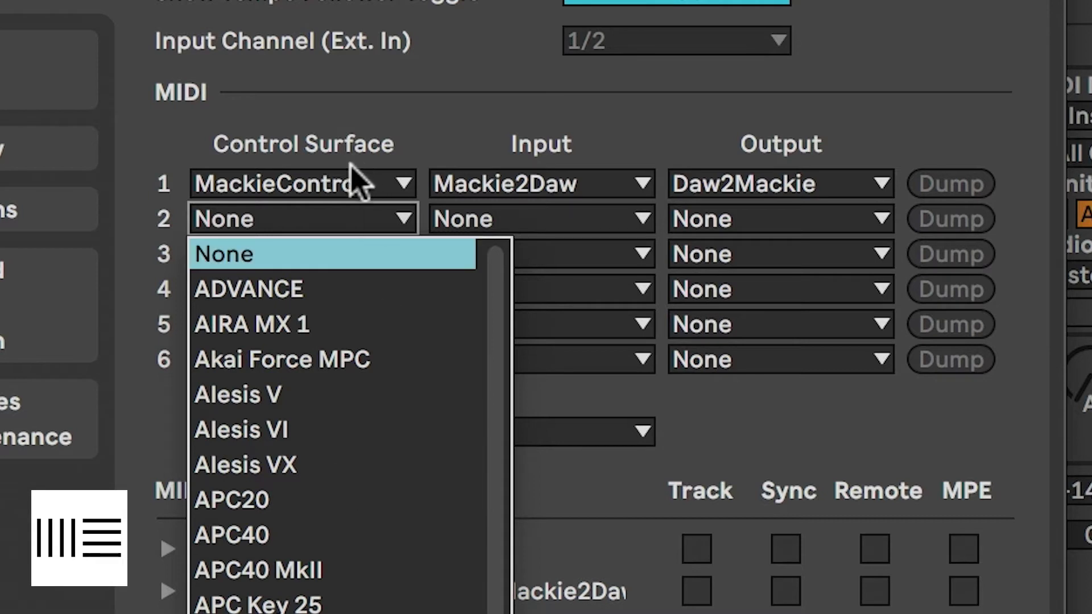
pyautogui.click(329, 289)
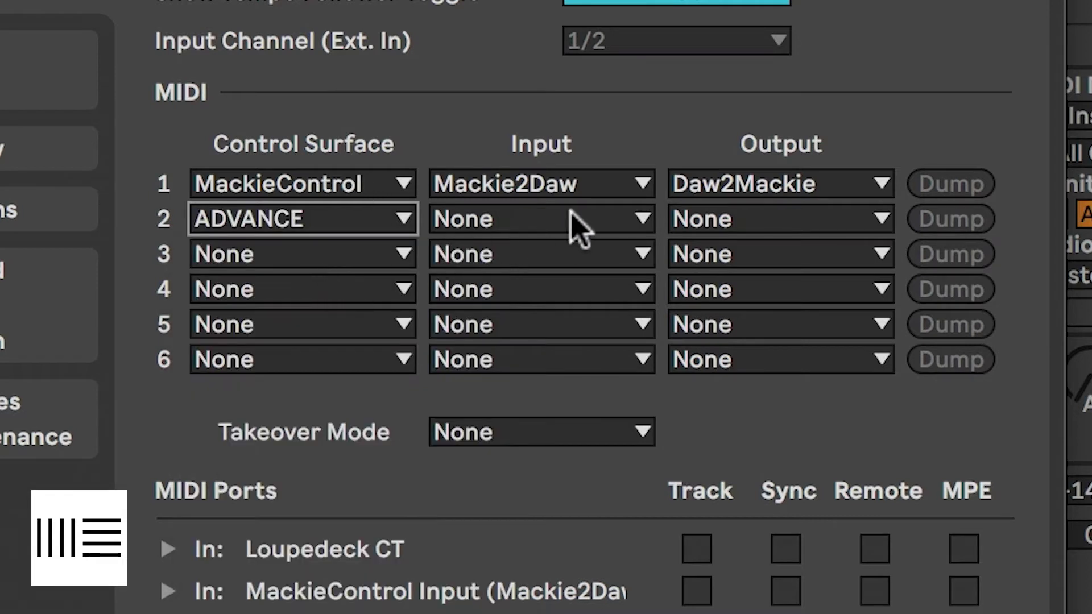
pyautogui.click(578, 224)
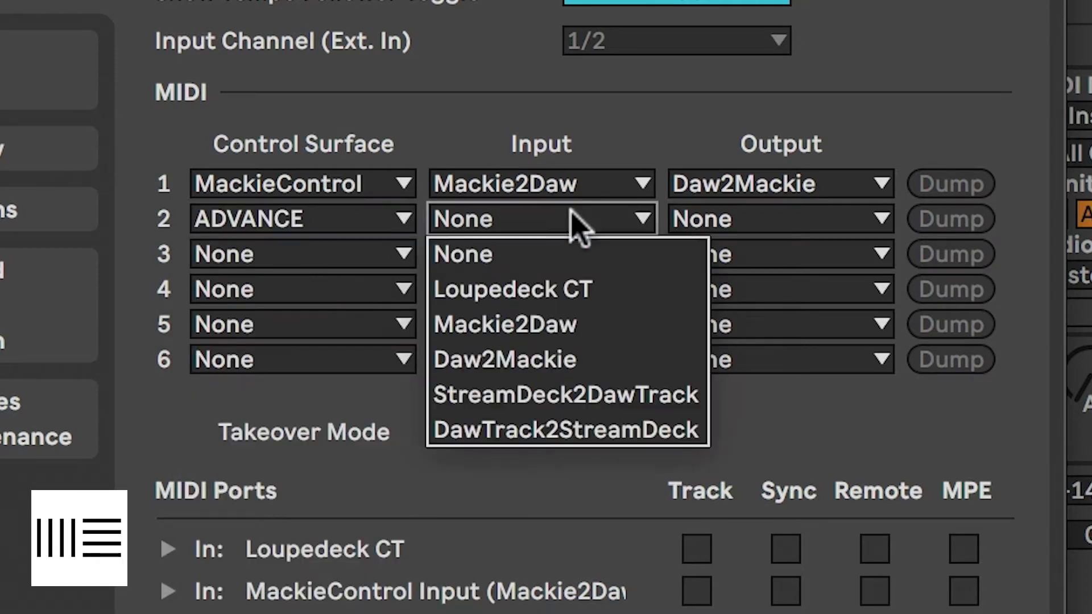
pyautogui.click(607, 401)
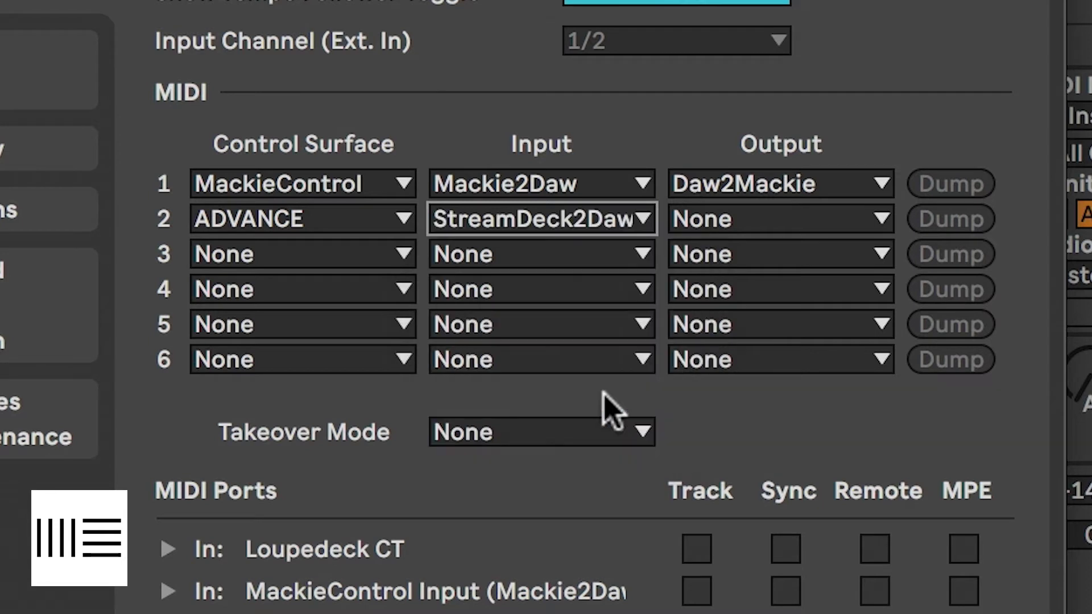
pyautogui.click(774, 218)
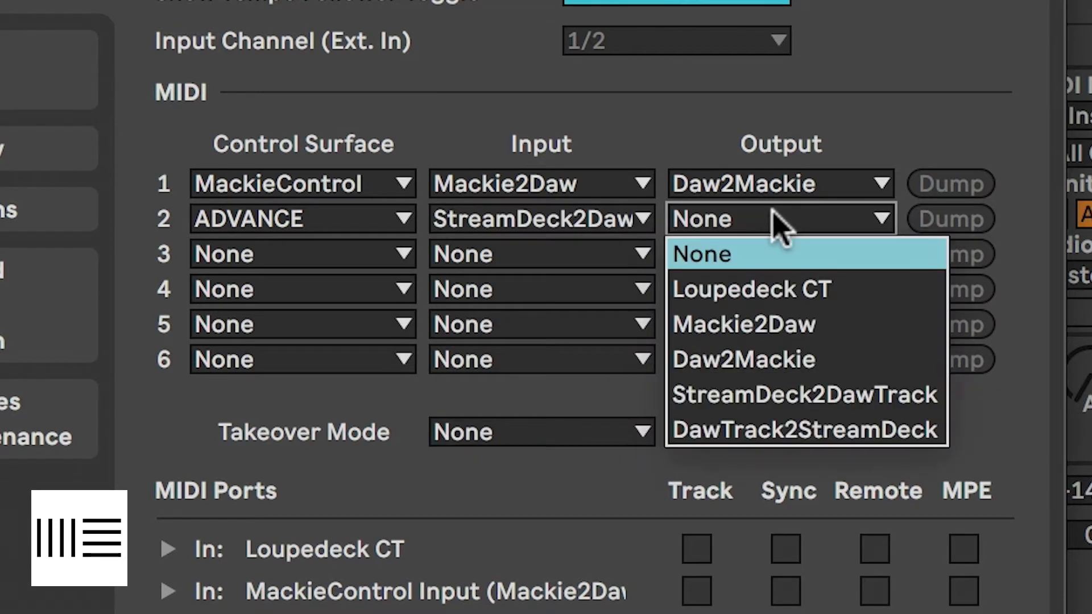
pyautogui.click(775, 430)
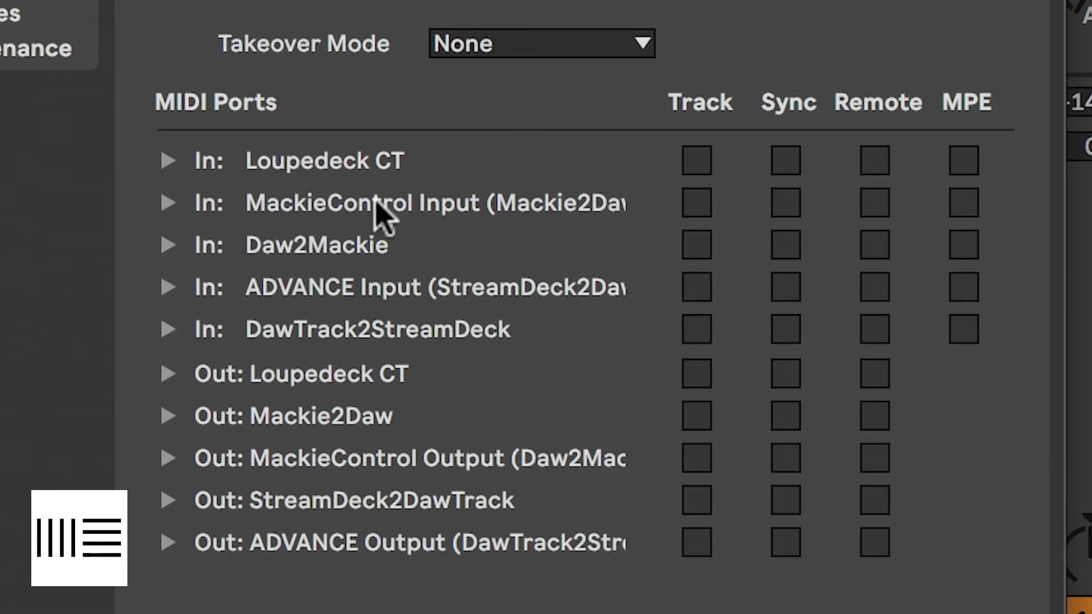
# Enable Track and Remote for the MackieControl input, Track for the Daw2Mackie input, and Track and MPE for the ADVANCE input
pyautogui.click(700, 199)
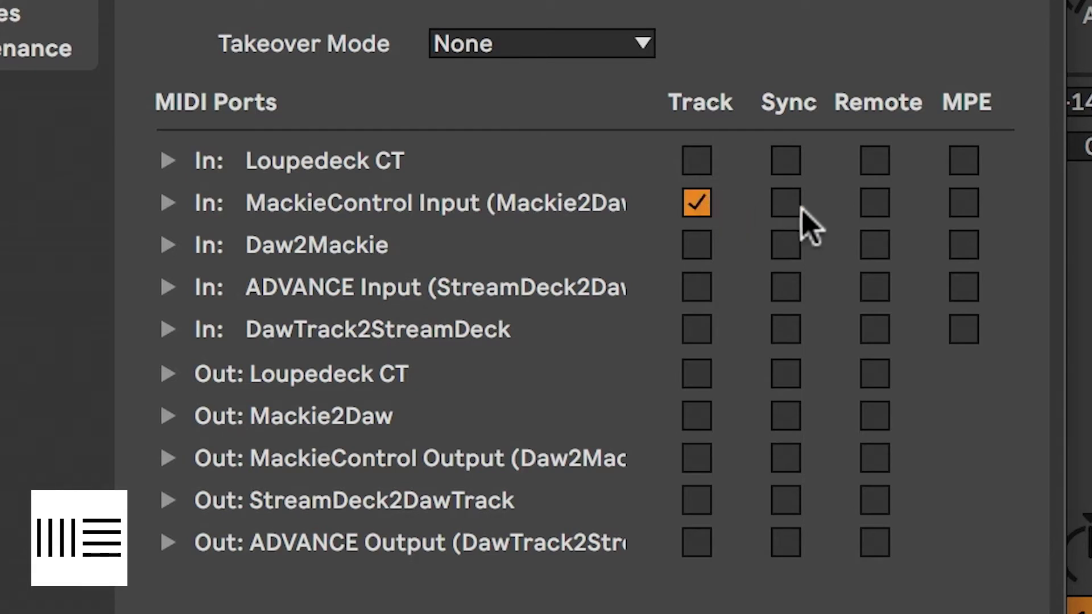
pyautogui.click(876, 206)
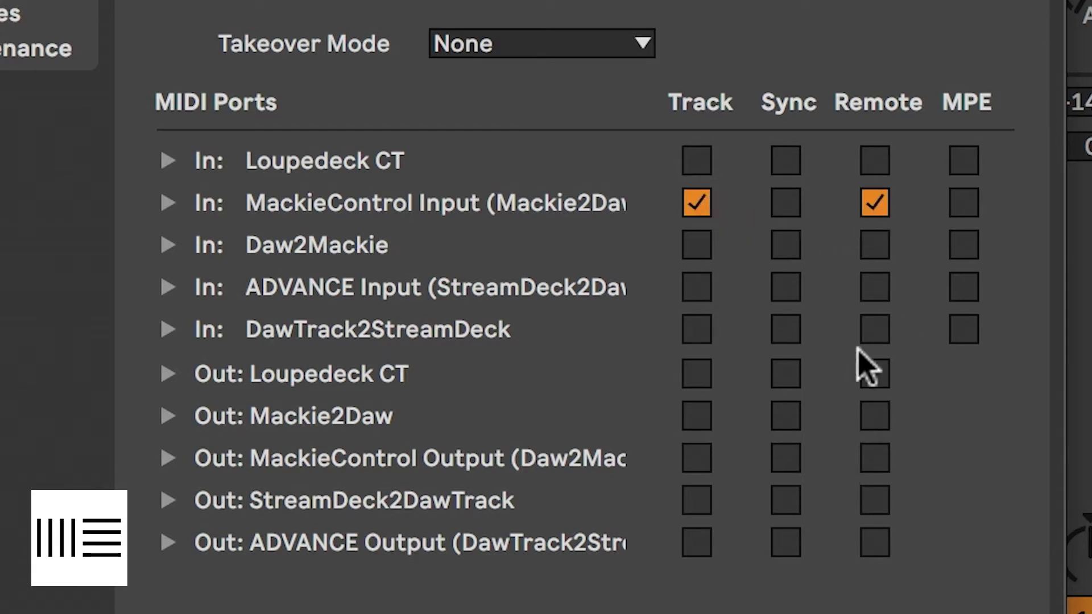
pyautogui.click(697, 251)
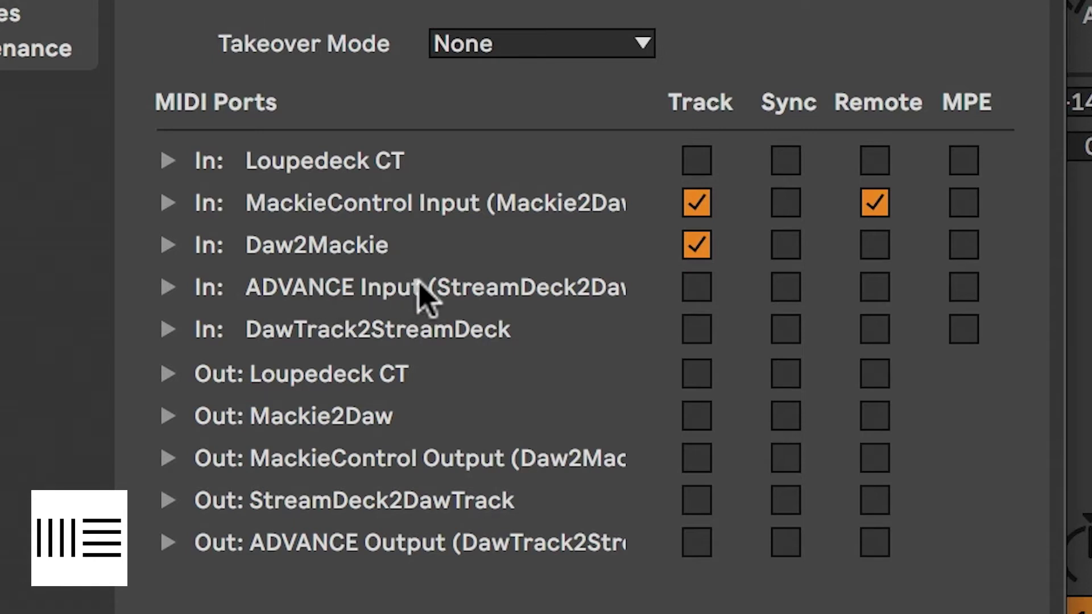
pyautogui.click(700, 286)
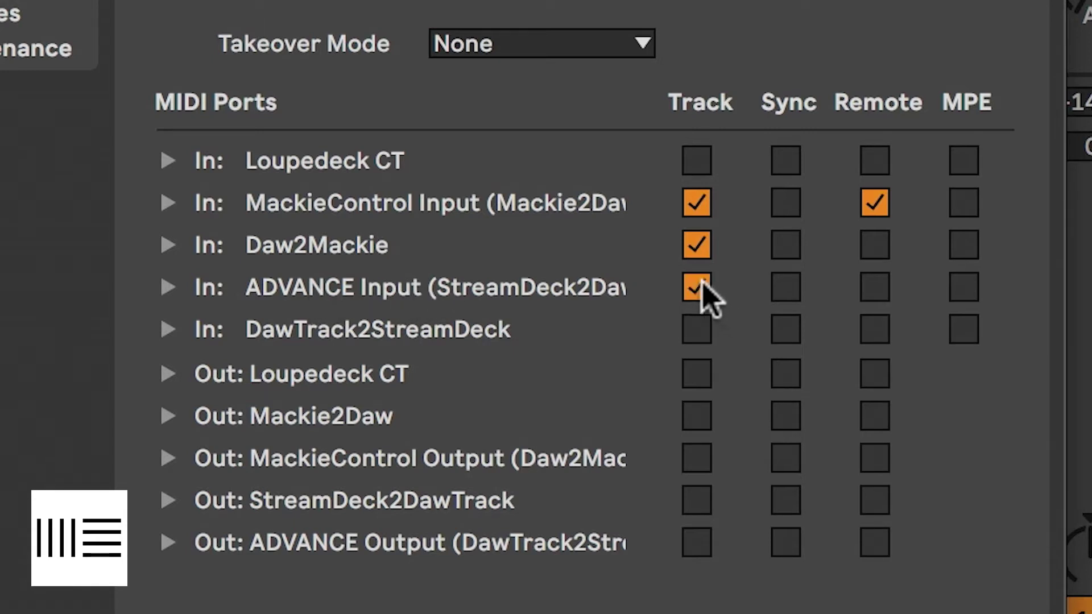
pyautogui.click(970, 291)
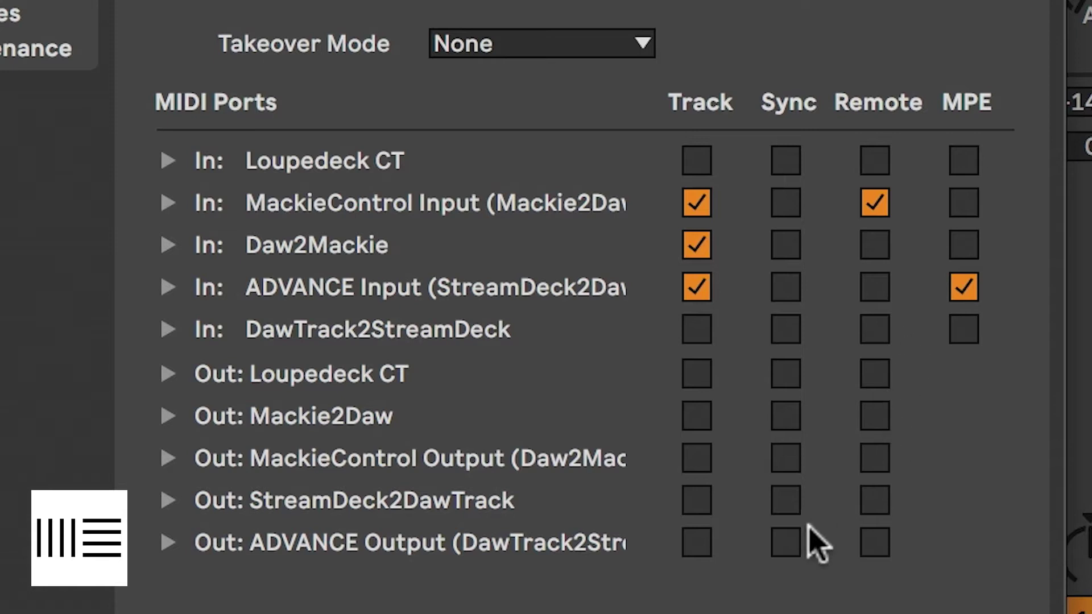
# Enable Track for the MackieControl and ADVANCE outputs and close the preferences
pyautogui.click(697, 460)
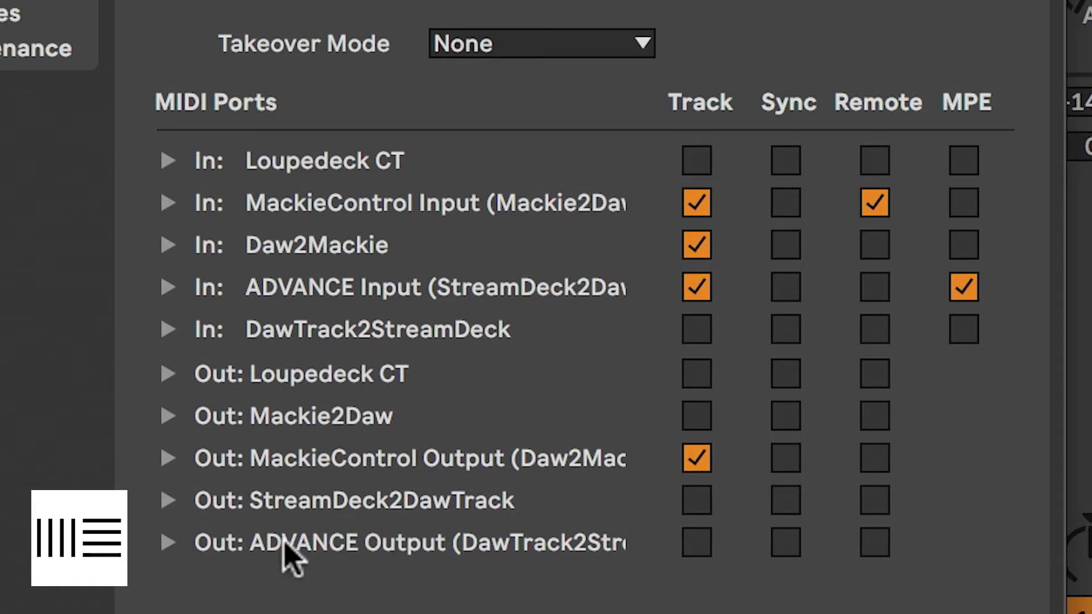
pyautogui.click(699, 545)
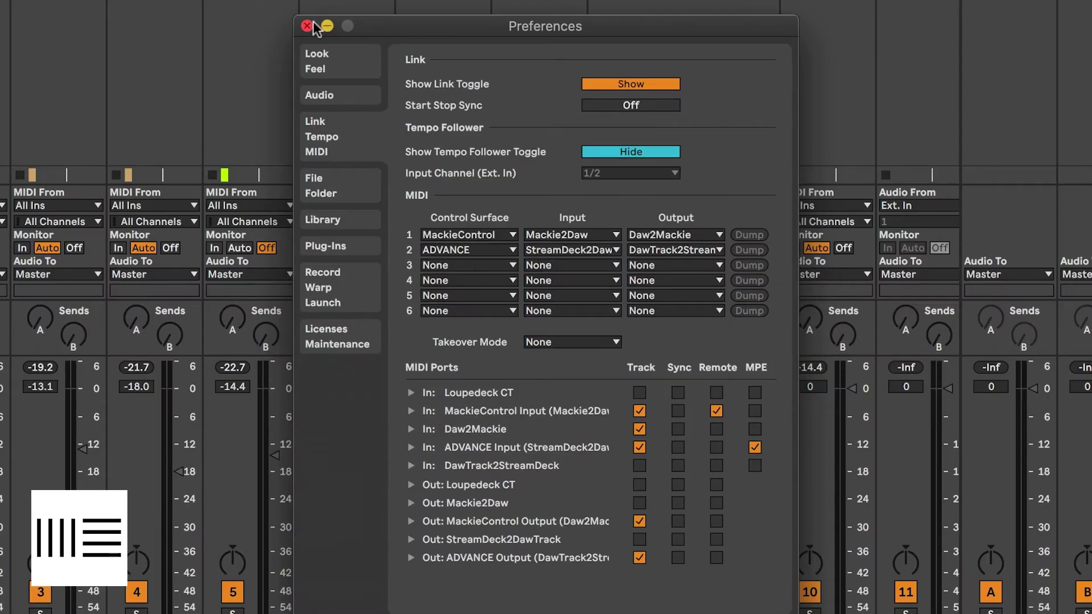
pyautogui.click(306, 26)
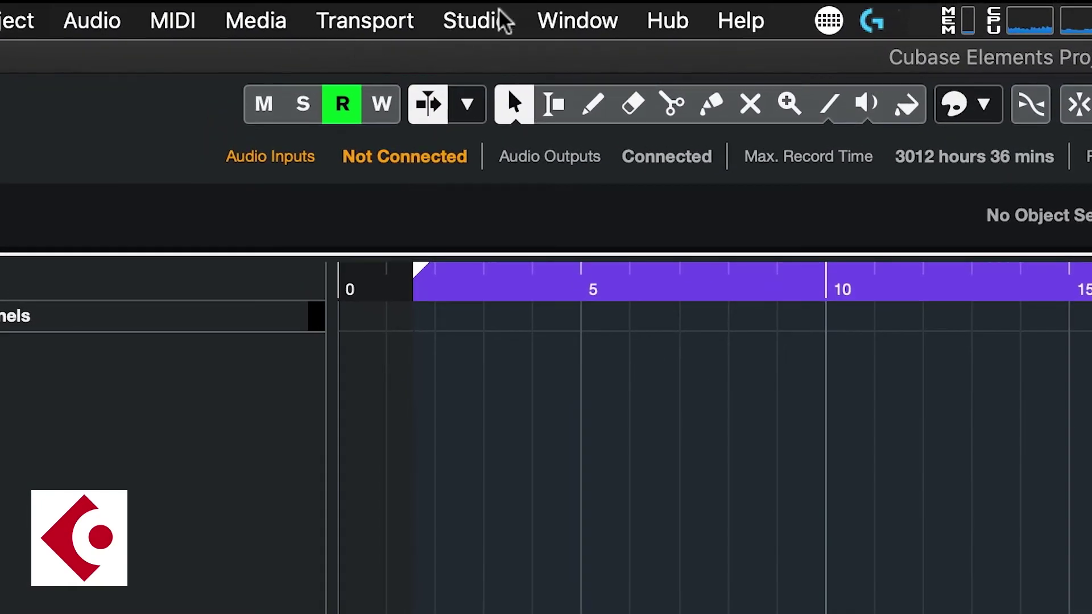
# In Cubase's MIDI Port Setup, make inputs Mackie2Daw and StreamDeck2DawTrack and outputs Daw2Mackie and DawTrack2StreamDeck visible, including StreamDeck2DawTrack in All MIDI
pyautogui.click(500, 17)
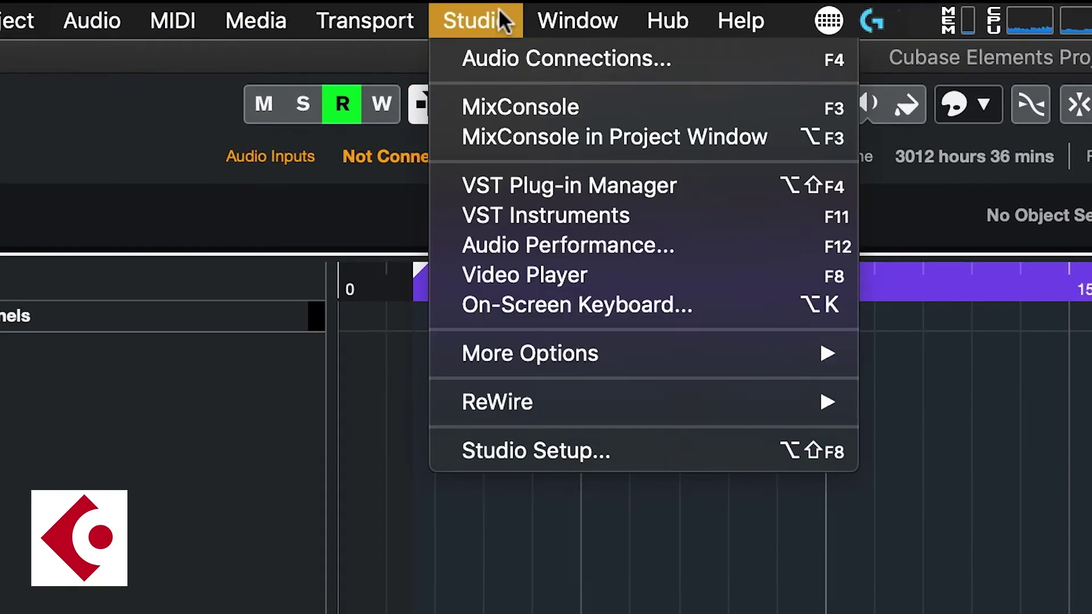
pyautogui.click(535, 444)
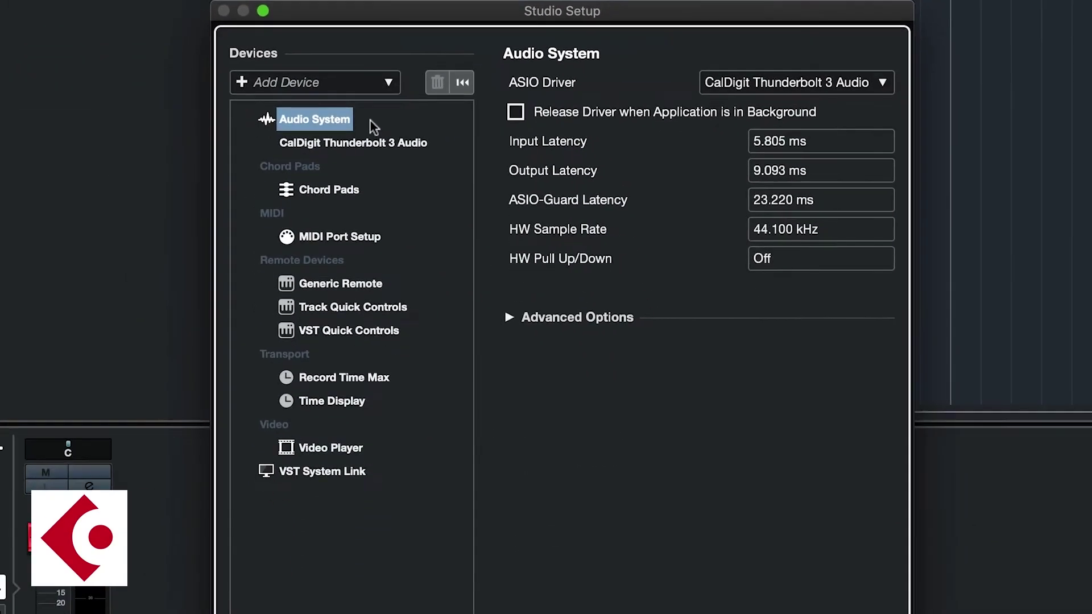
pyautogui.click(369, 240)
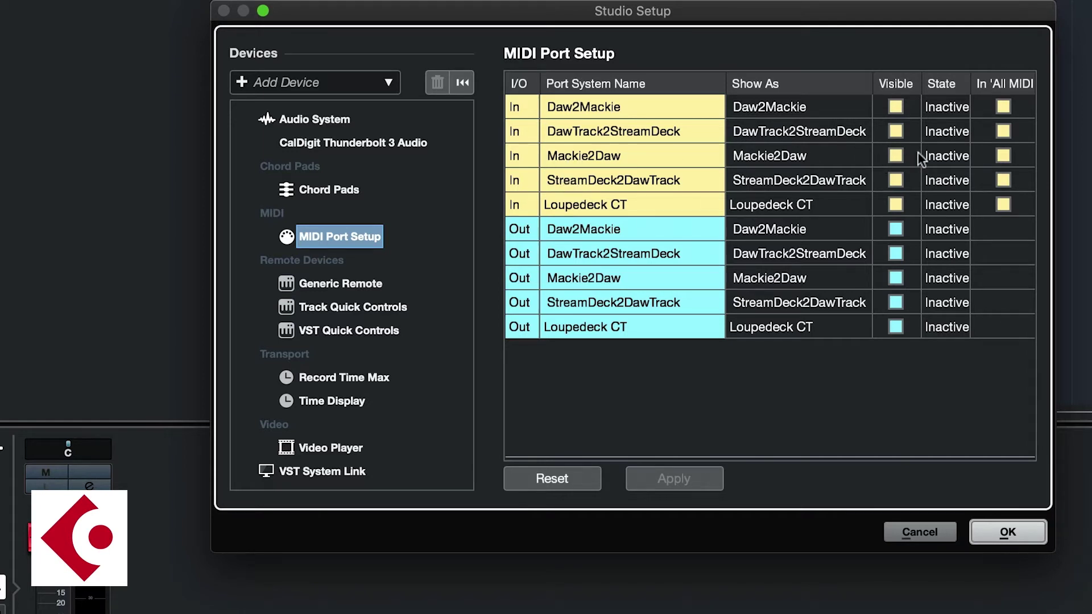
pyautogui.click(898, 158)
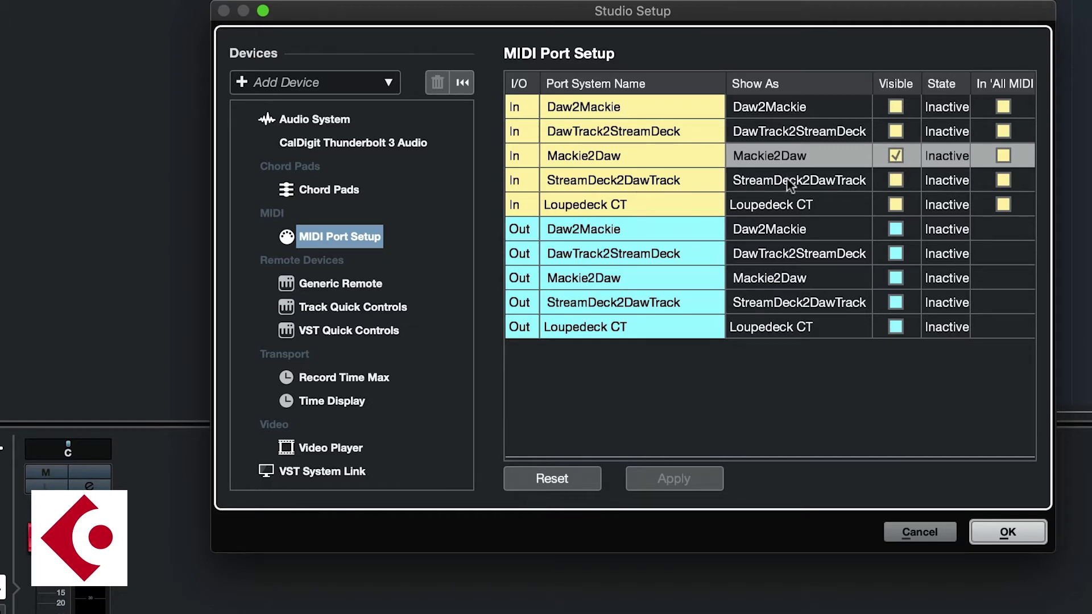
pyautogui.click(893, 177)
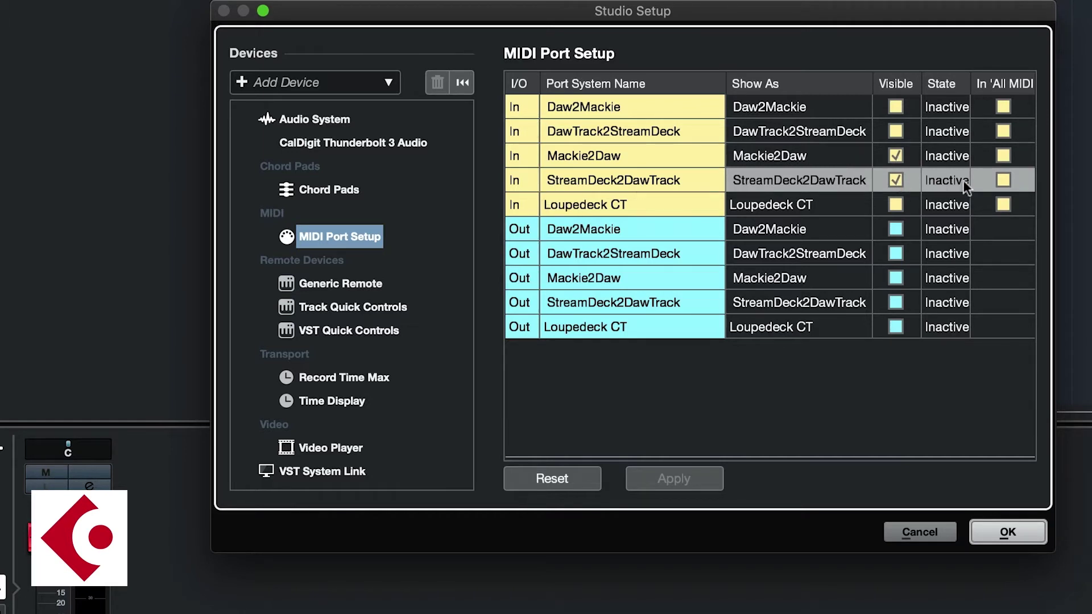
pyautogui.click(1002, 180)
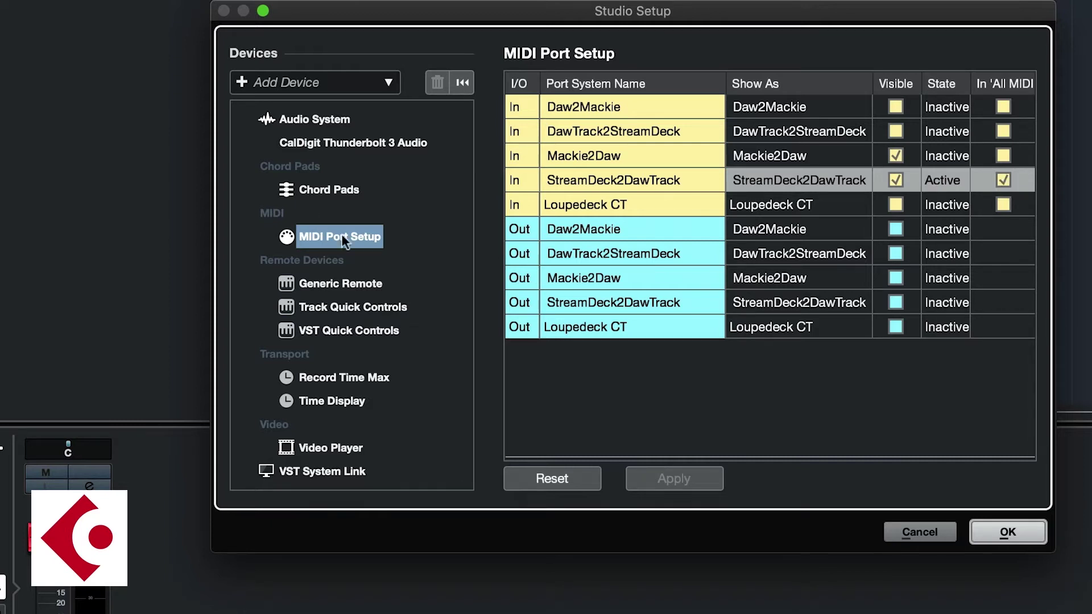
pyautogui.click(897, 227)
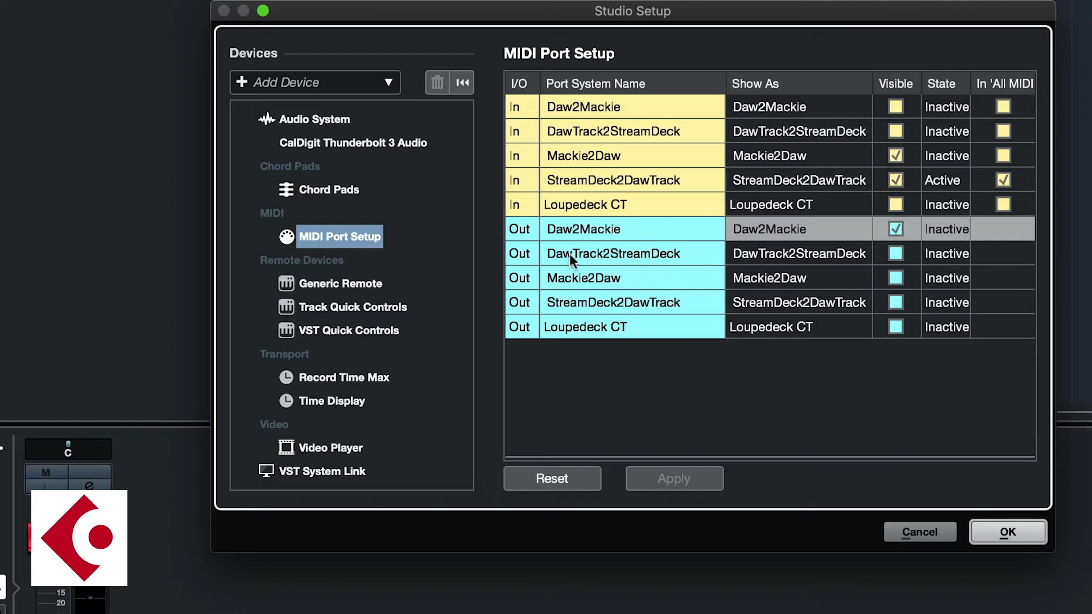
pyautogui.click(899, 250)
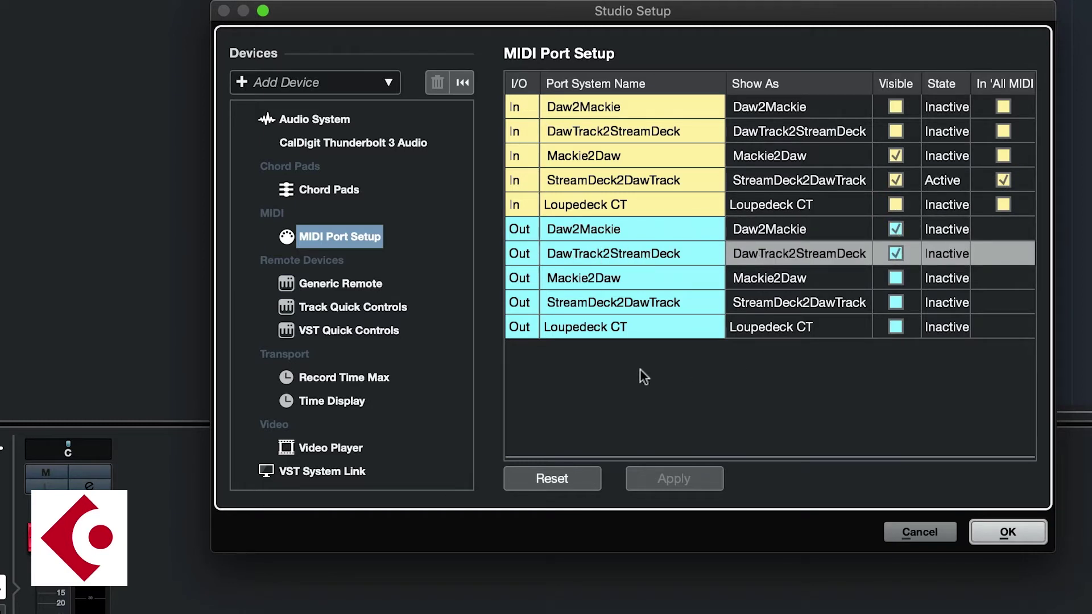
# Add a Mackie Control device with Mackie2Daw as its MIDI input and Daw2Mackie as its MIDI output
pyautogui.click(310, 85)
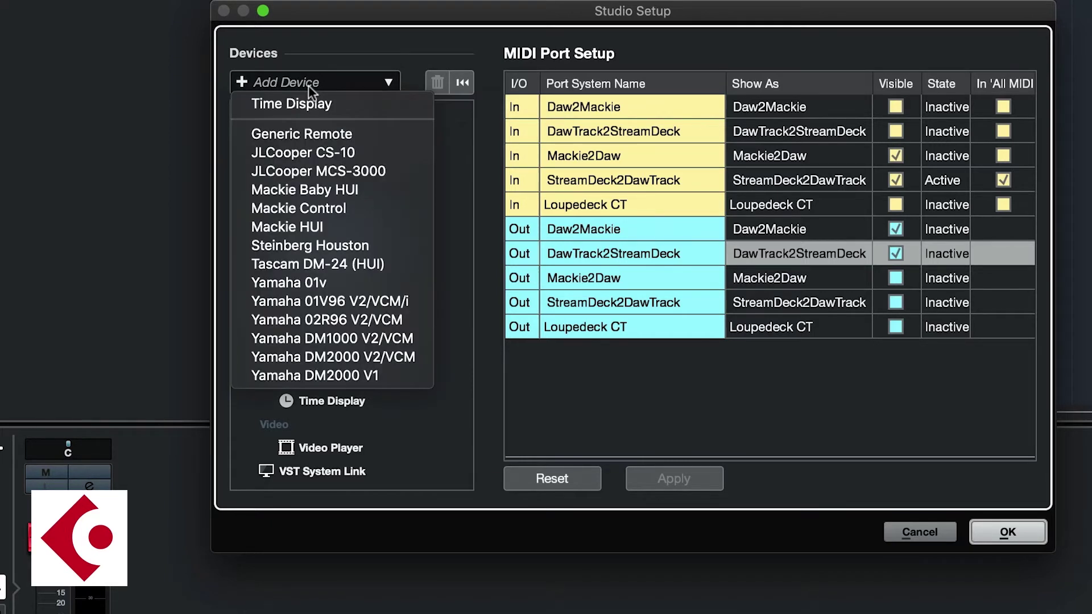
pyautogui.click(346, 202)
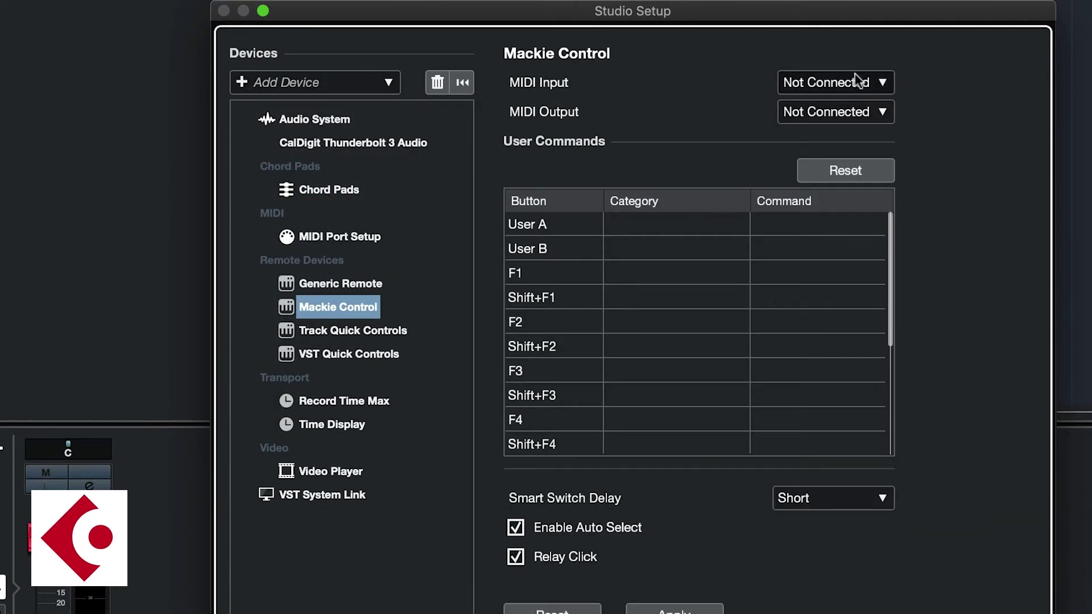
pyautogui.click(817, 82)
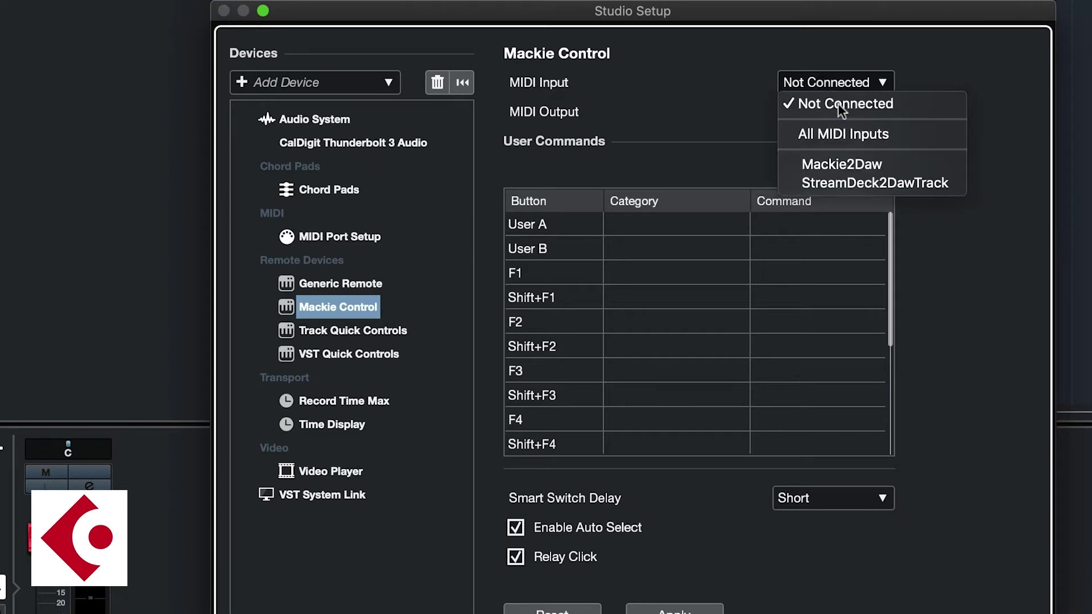
pyautogui.click(860, 164)
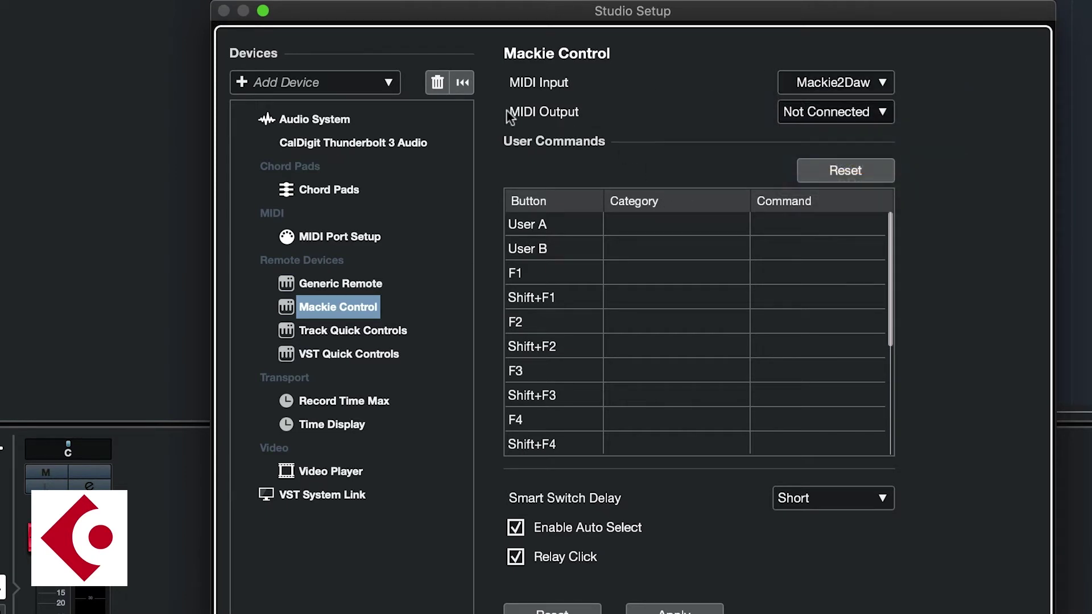
pyautogui.click(825, 114)
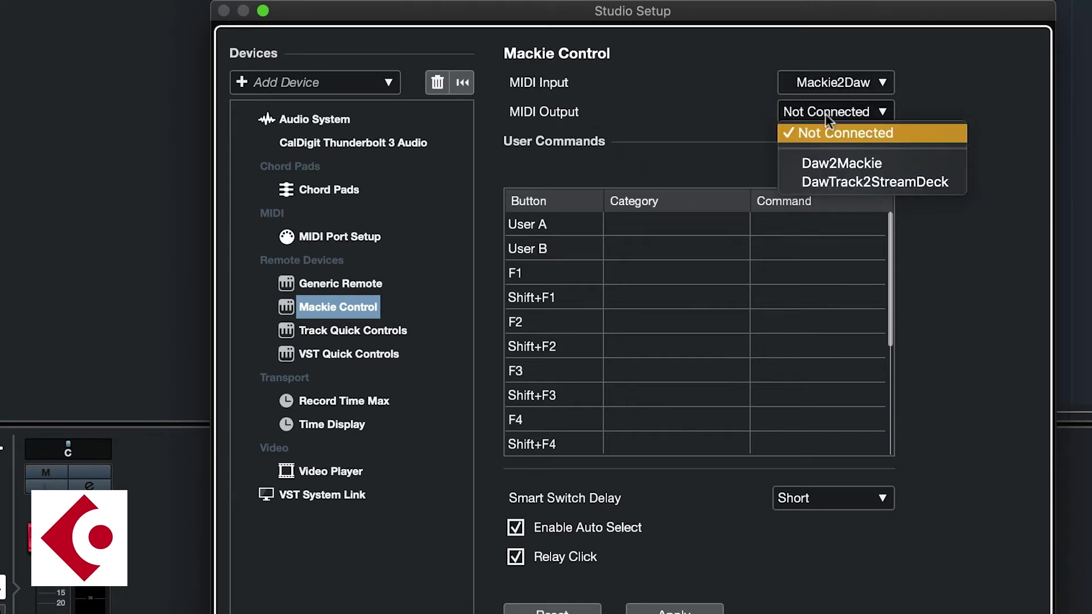
pyautogui.click(898, 164)
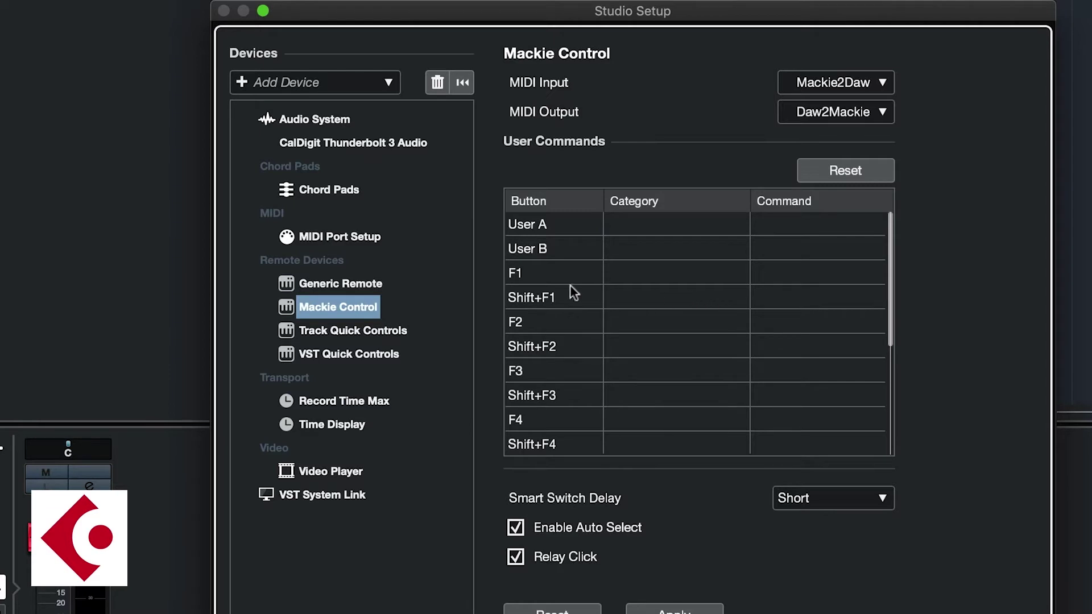
# Assign the Add Track command Audio Mono to Mackie Control button F1 and the Add Track command Instrument to F2
pyautogui.click(663, 271)
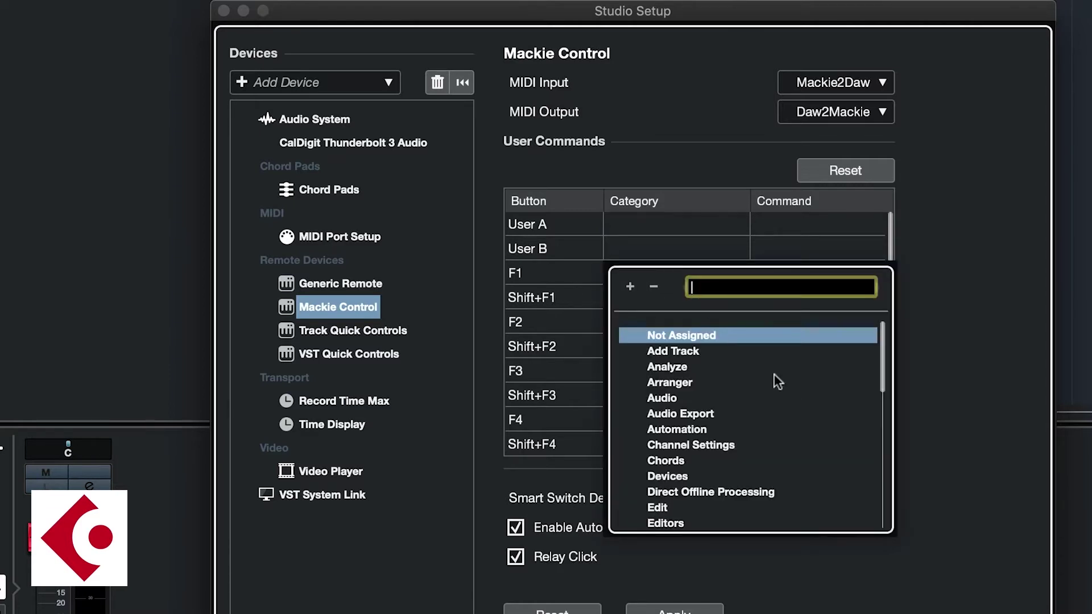
pyautogui.click(673, 351)
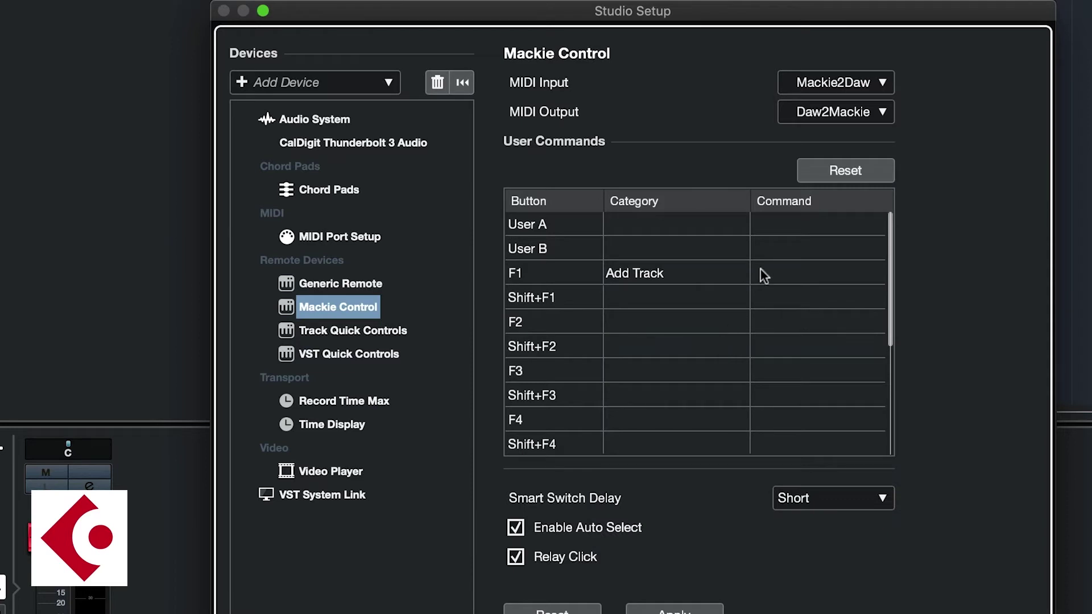
pyautogui.click(786, 275)
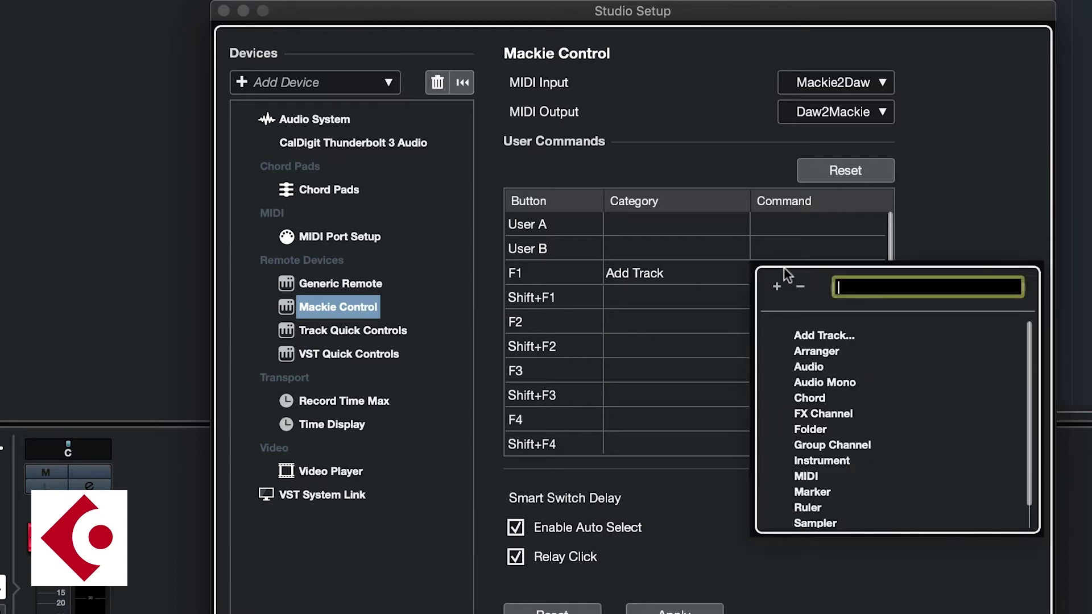
pyautogui.click(851, 376)
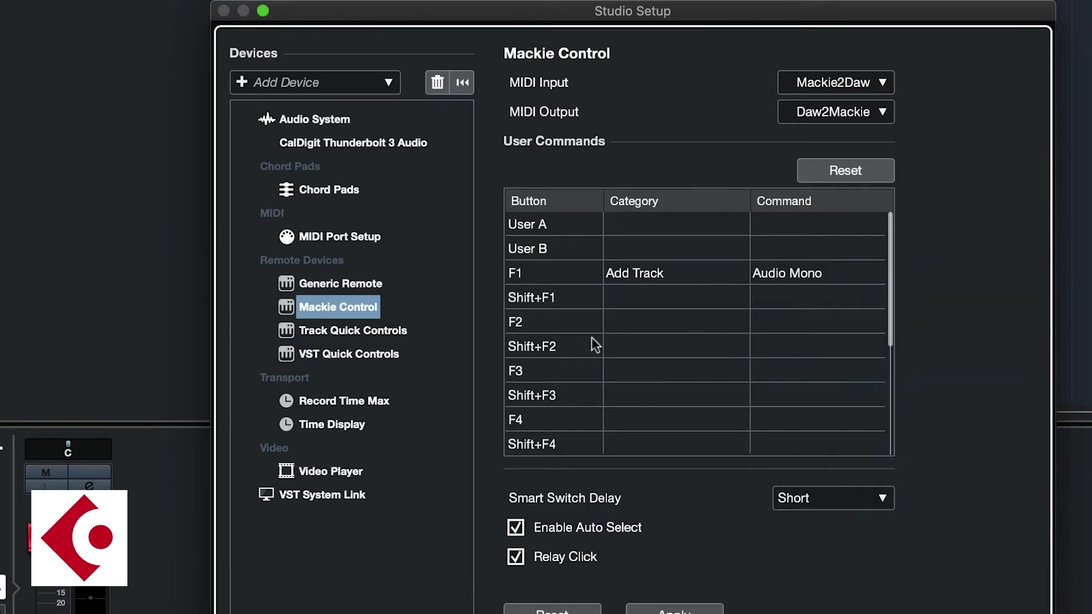
pyautogui.click(682, 323)
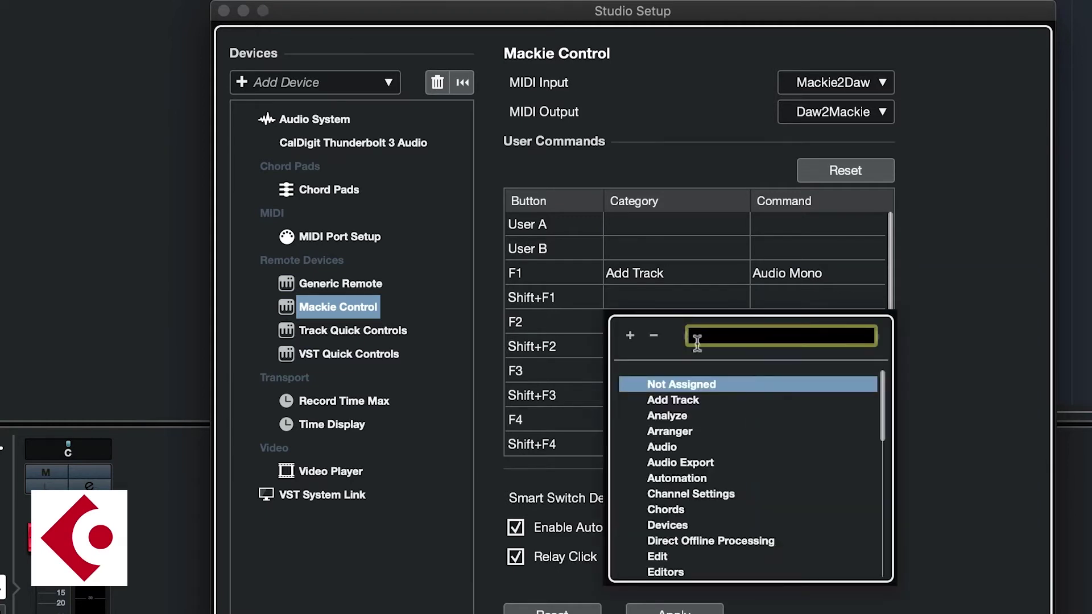
pyautogui.click(710, 397)
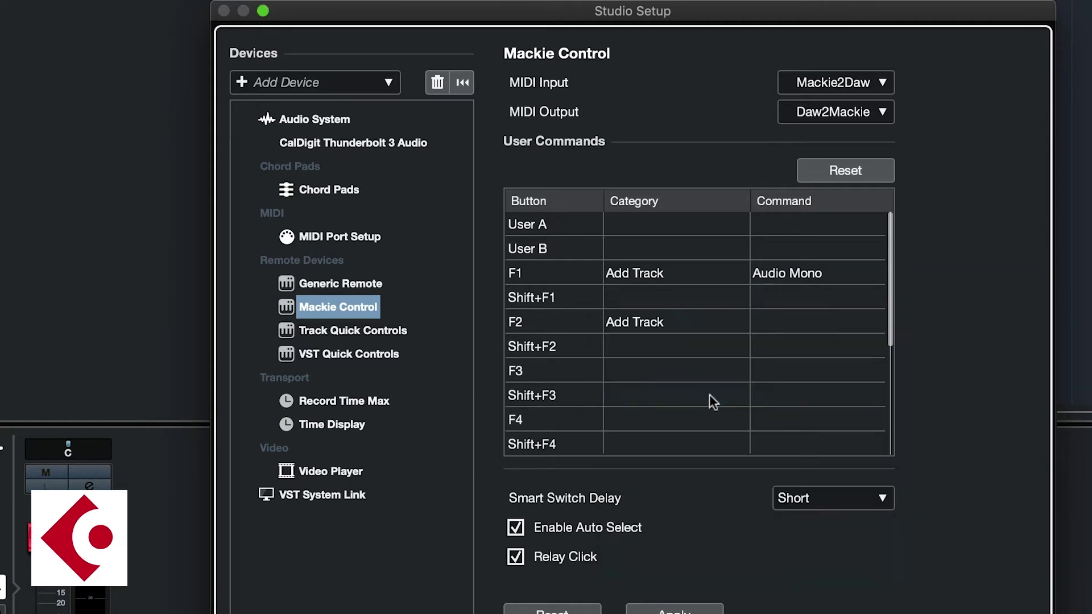
pyautogui.click(788, 326)
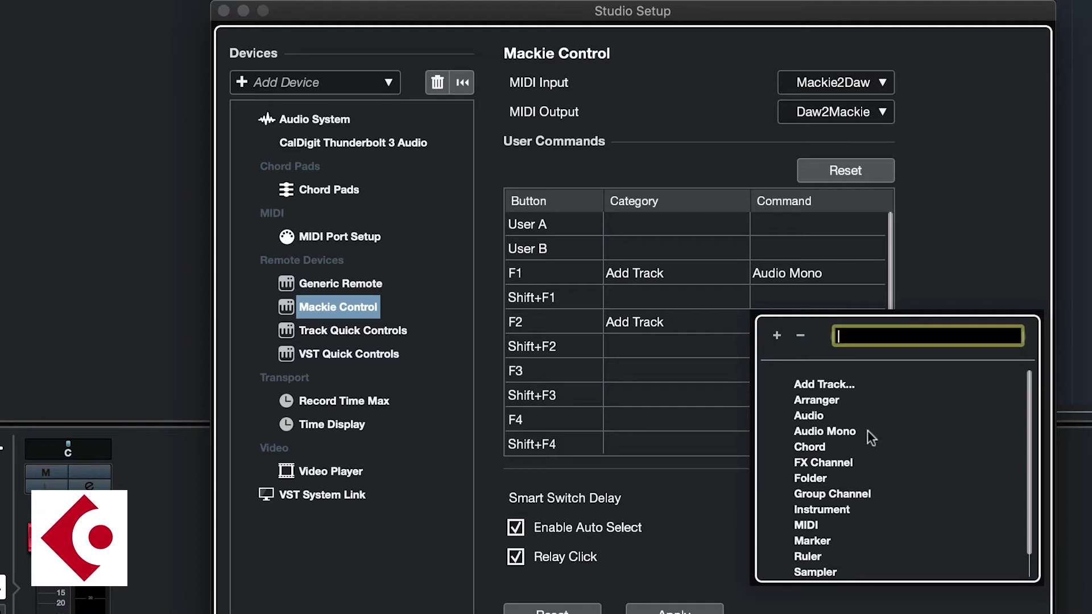
pyautogui.click(843, 513)
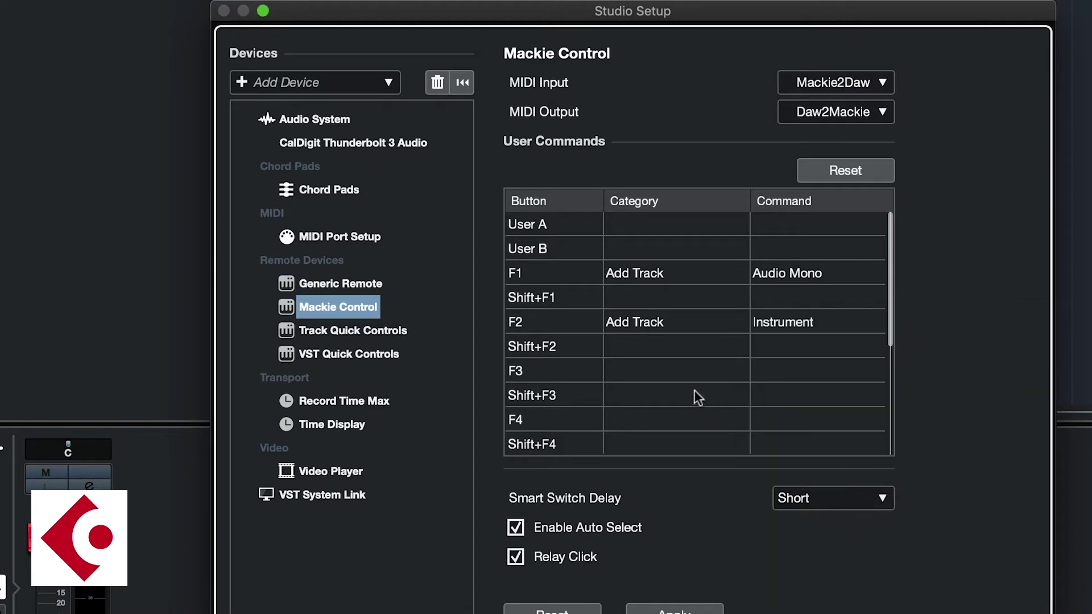
# Assign the Transport command Activate Metronome to button F3 and apply the Mackie Control settings
pyautogui.click(652, 372)
pyautogui.scroll(-10, 761, 499)
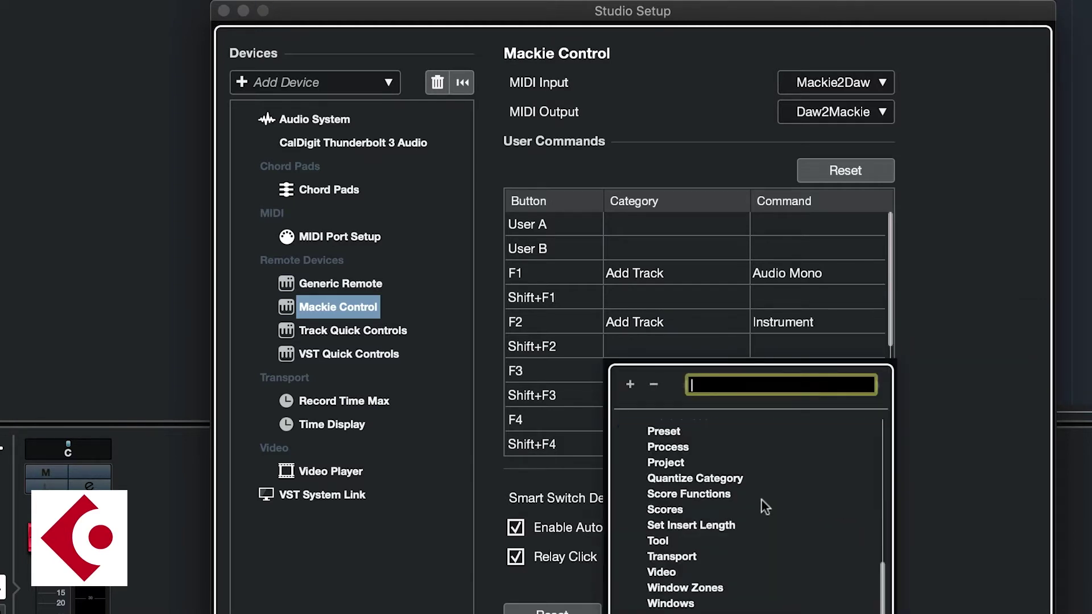
pyautogui.click(702, 551)
pyautogui.click(796, 370)
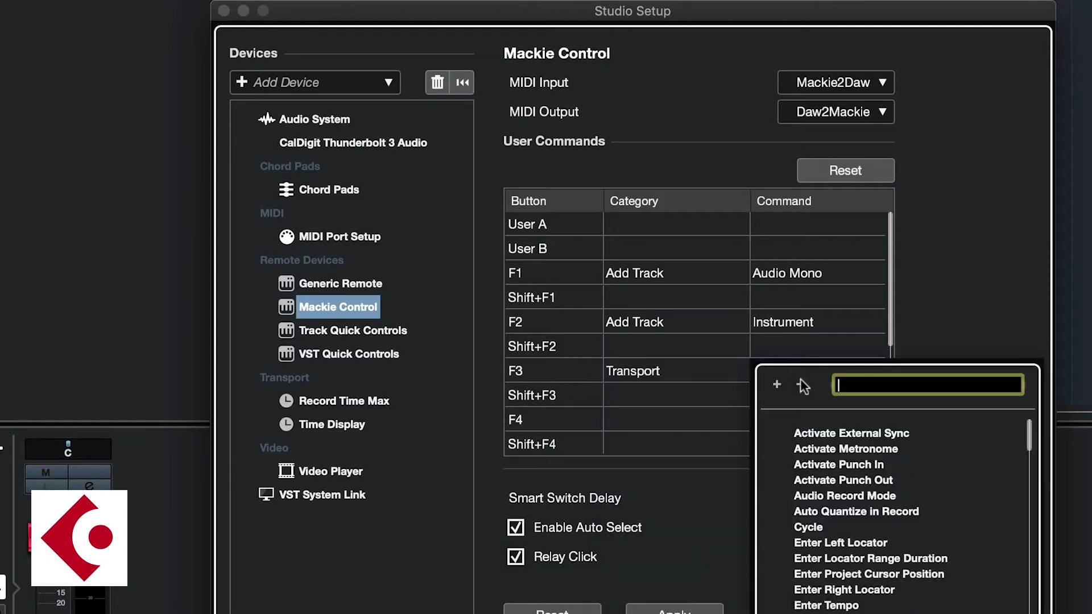
pyautogui.click(879, 450)
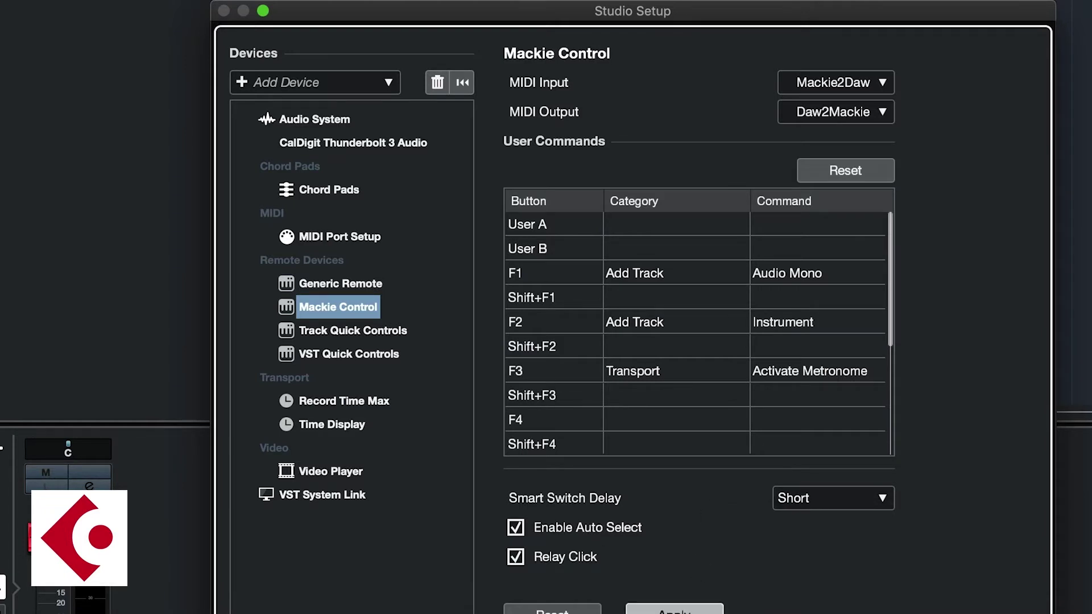
pyautogui.click(692, 610)
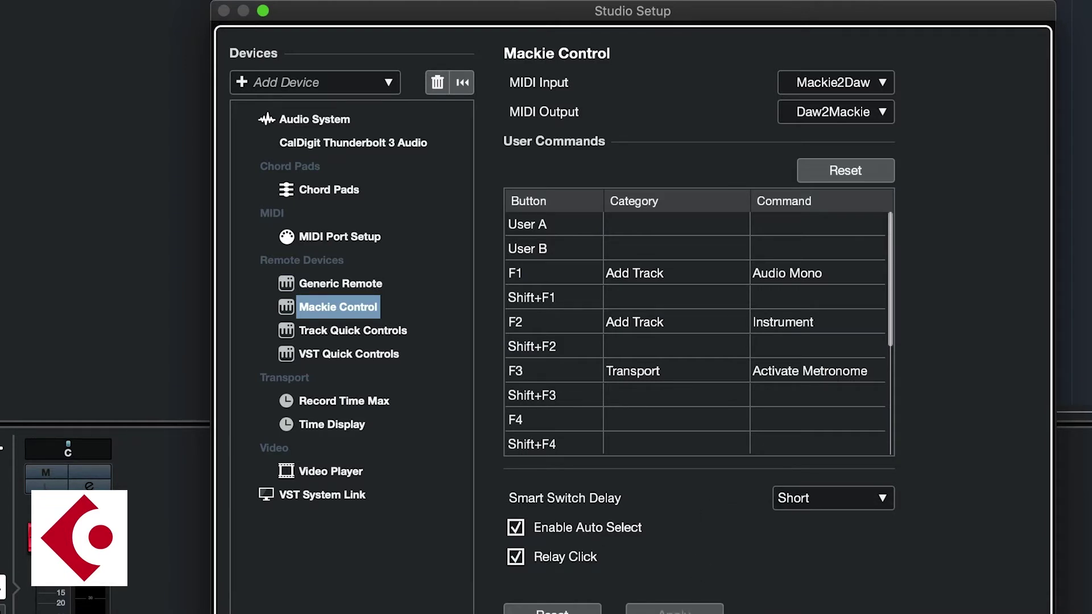
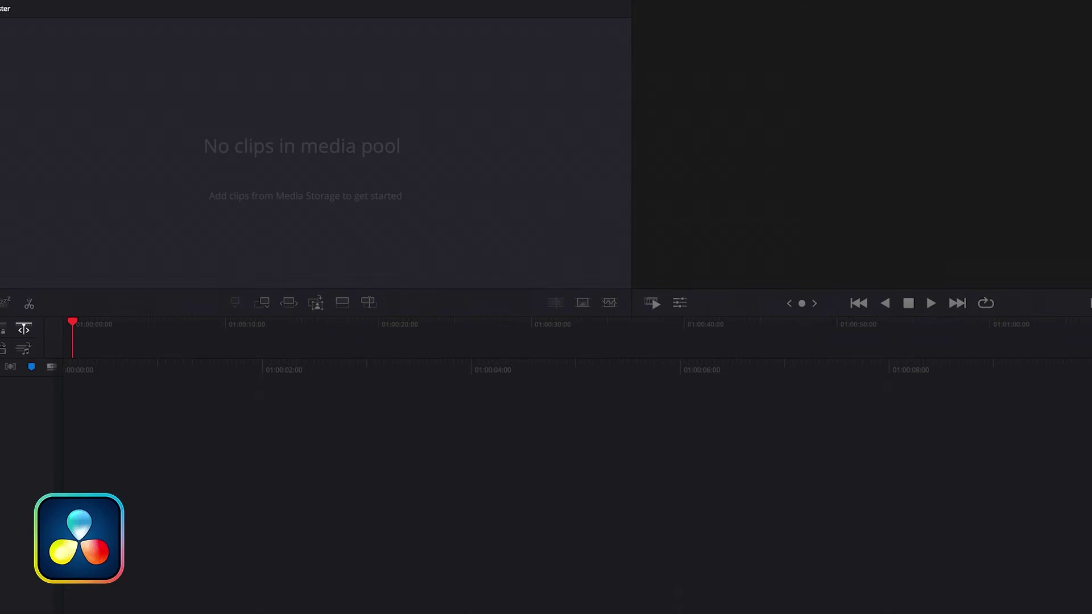
# Switch to DaVinci Resolve and enable the MIDI audio console in the Control Panels preferences, keeping the MCU compatible protocol
pyautogui.click(74, 10)
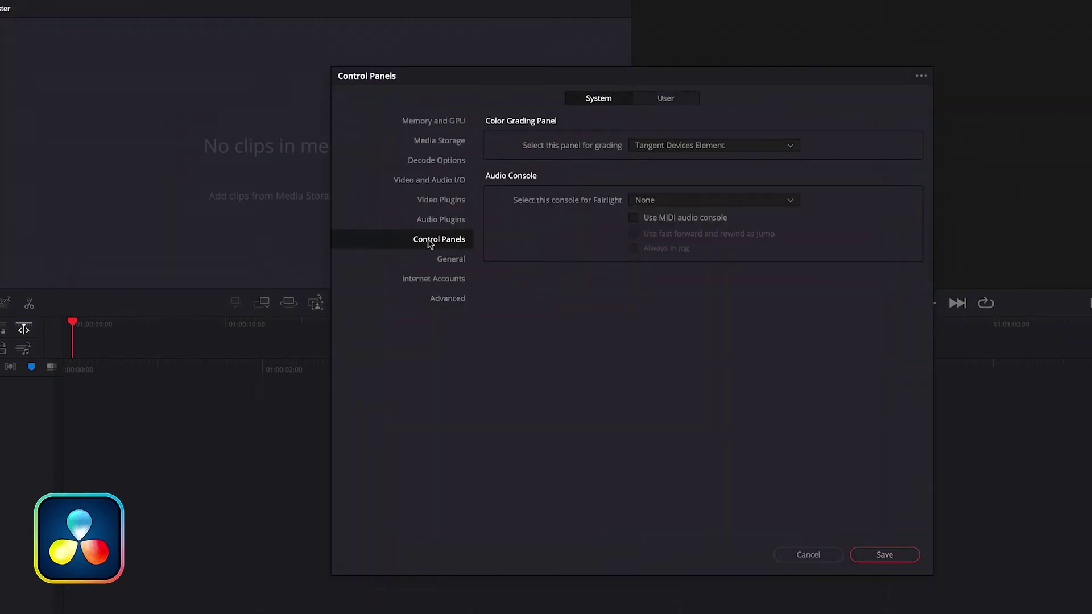
pyautogui.click(672, 220)
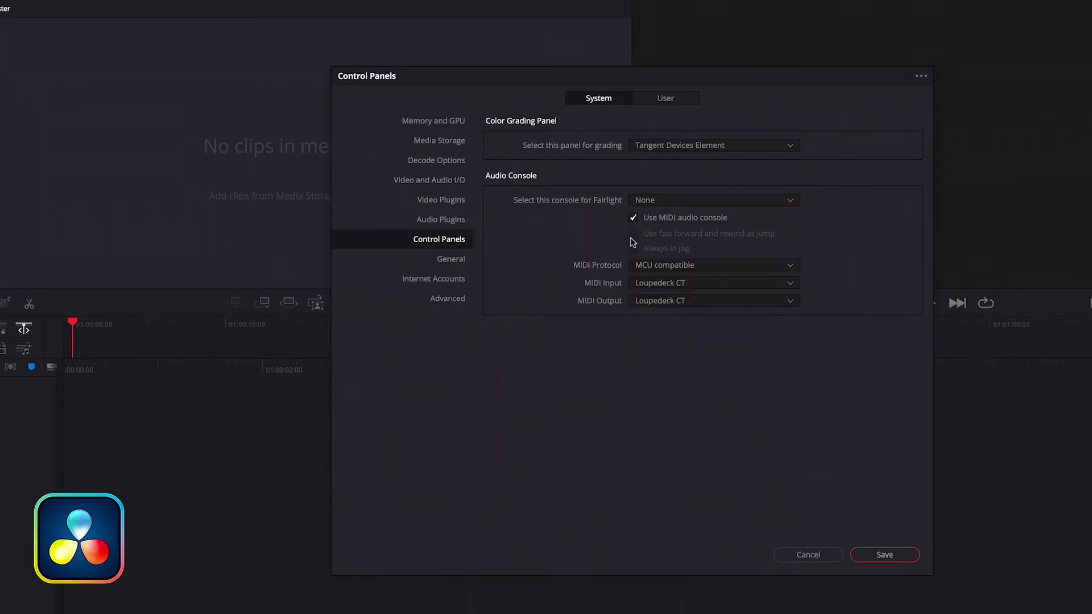
pyautogui.click(677, 267)
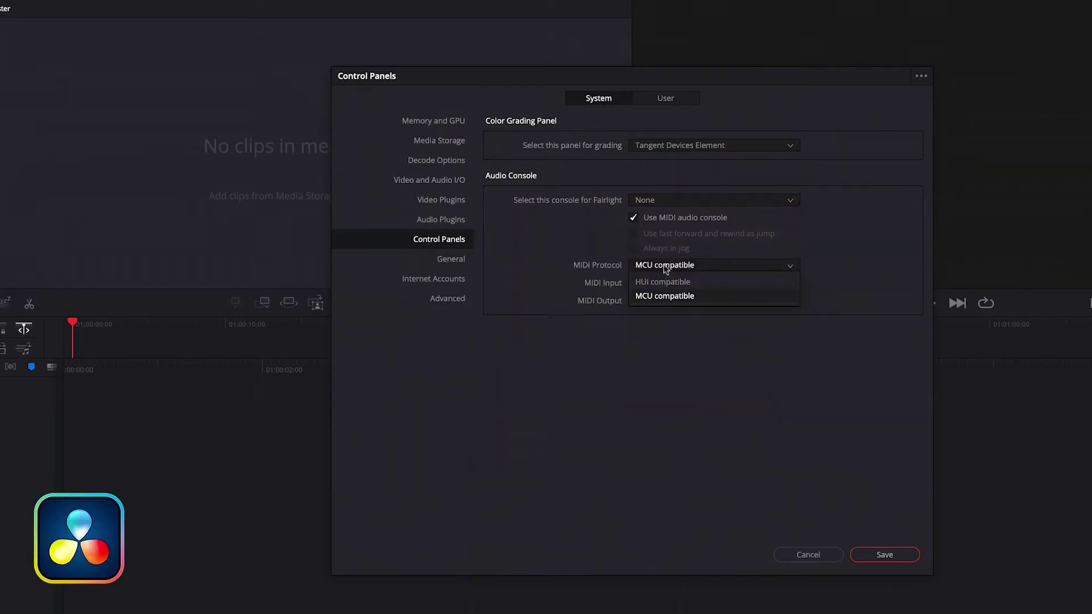
pyautogui.click(577, 241)
# Set the audio console's MIDI input to Mackie2Daw and its MIDI output to Daw2Mackie, and save the preferences
pyautogui.click(694, 283)
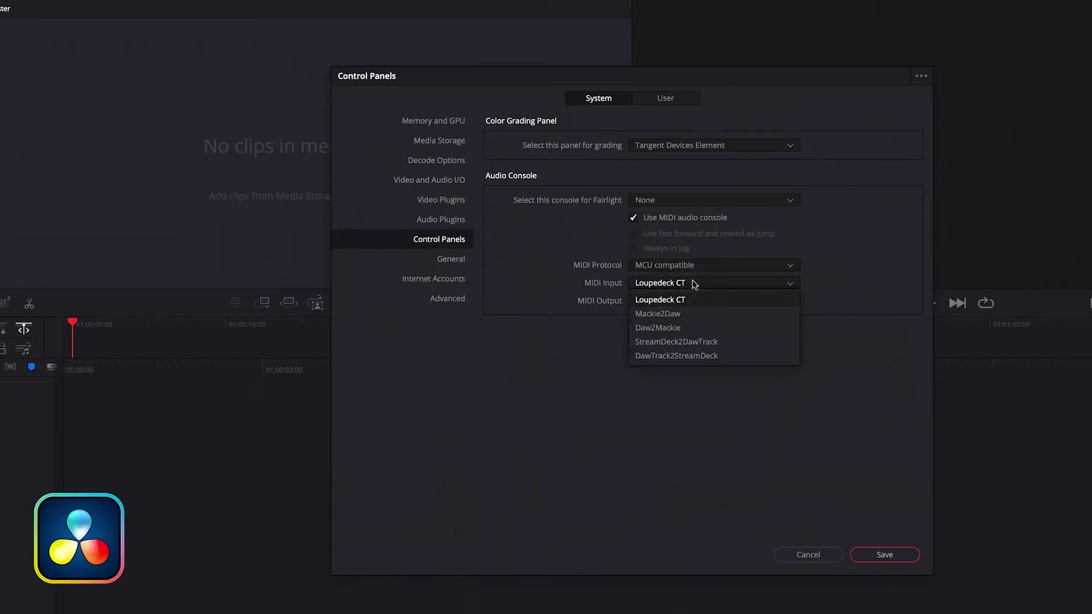
pyautogui.click(691, 317)
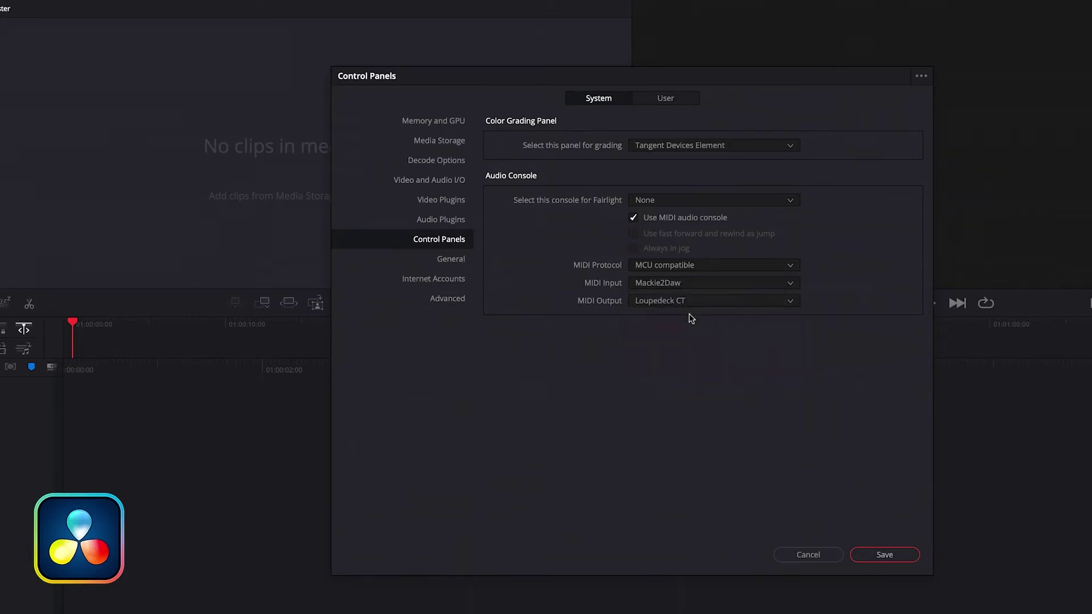
pyautogui.click(690, 301)
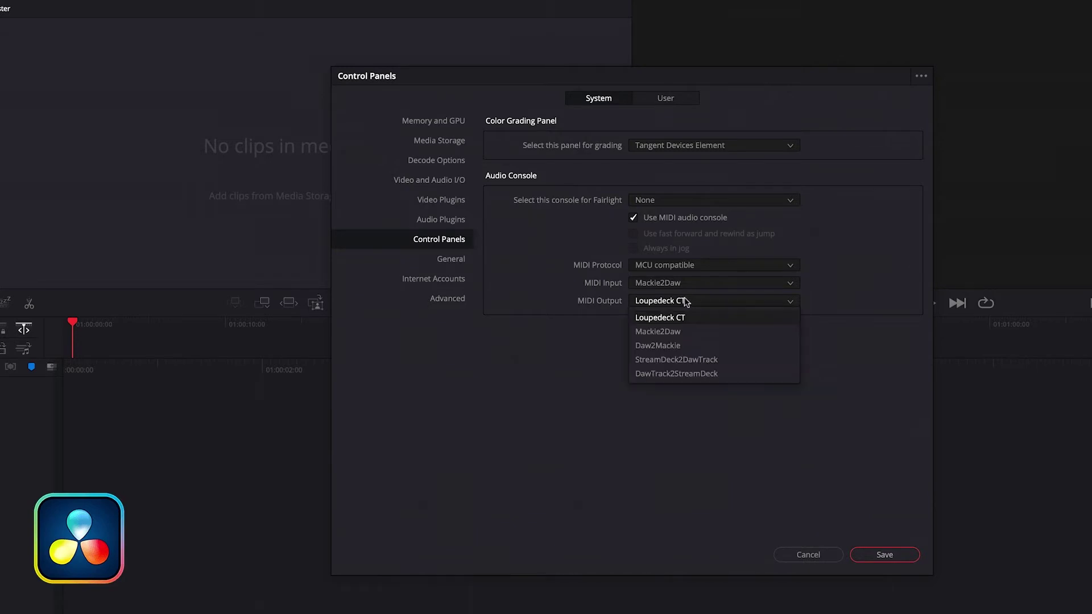
pyautogui.click(694, 345)
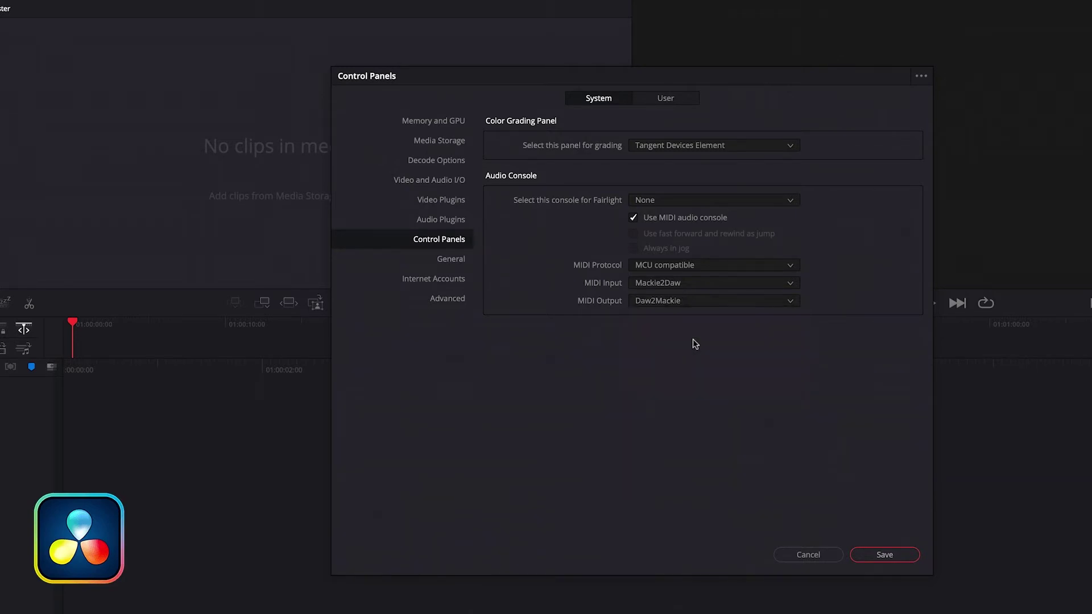
pyautogui.click(883, 555)
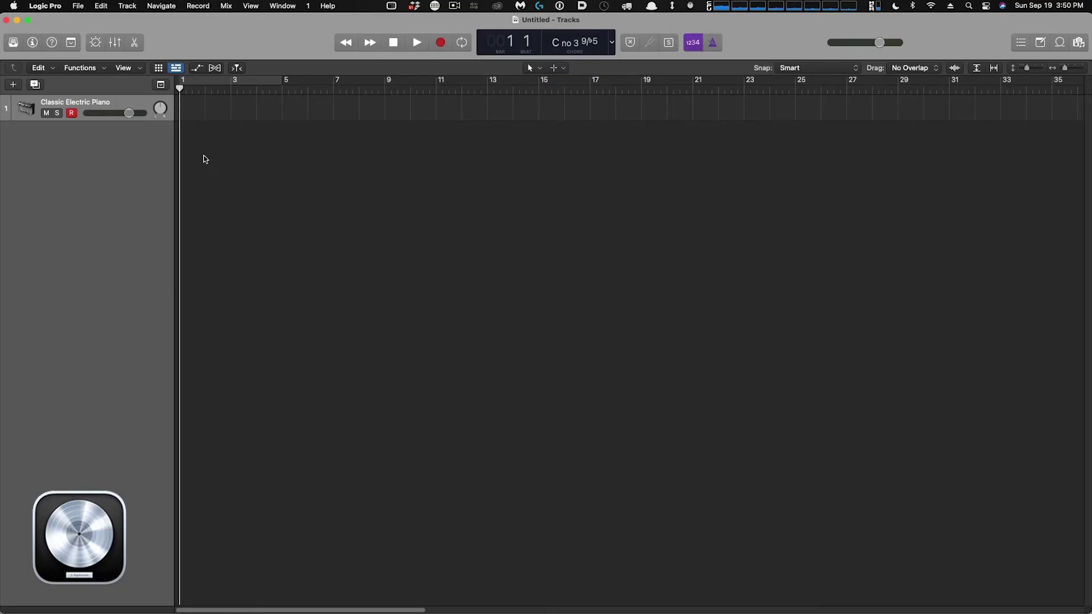
# Switch to Logic Pro and install the Mackie Designs Mackie Control as a new device in the Control Surface Setup
pyautogui.click(51, 7)
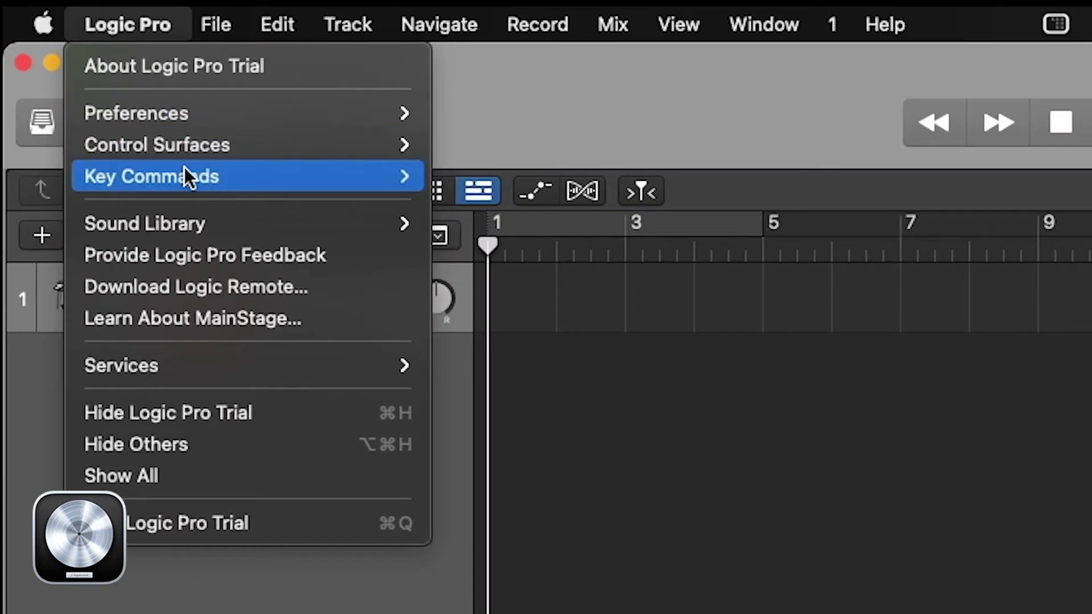
pyautogui.moveTo(207, 145)
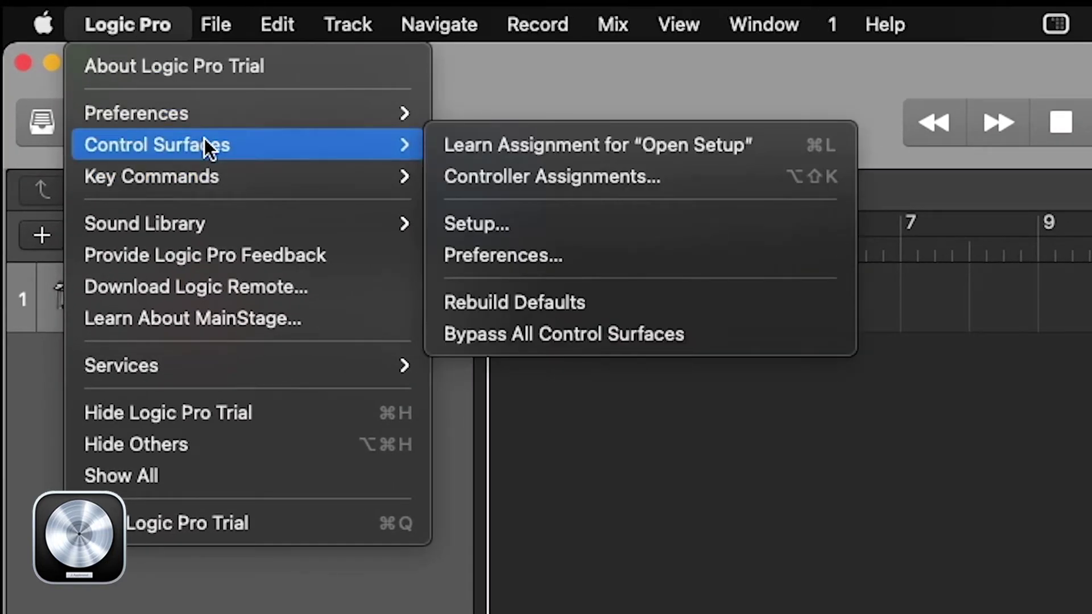
pyautogui.click(731, 223)
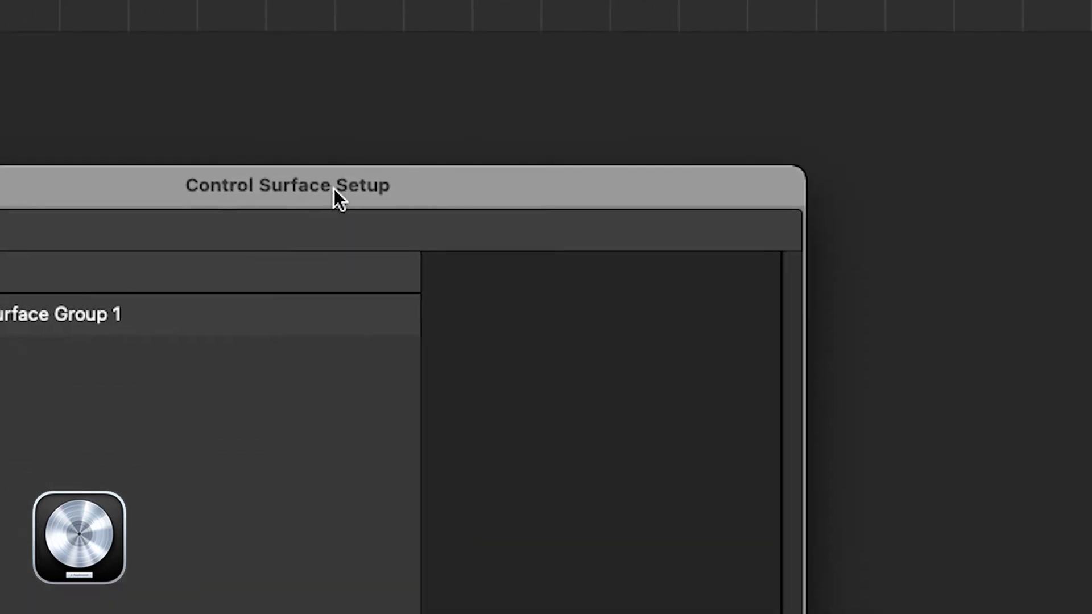
pyautogui.moveTo(334, 189); pyautogui.dragTo(593, 31)
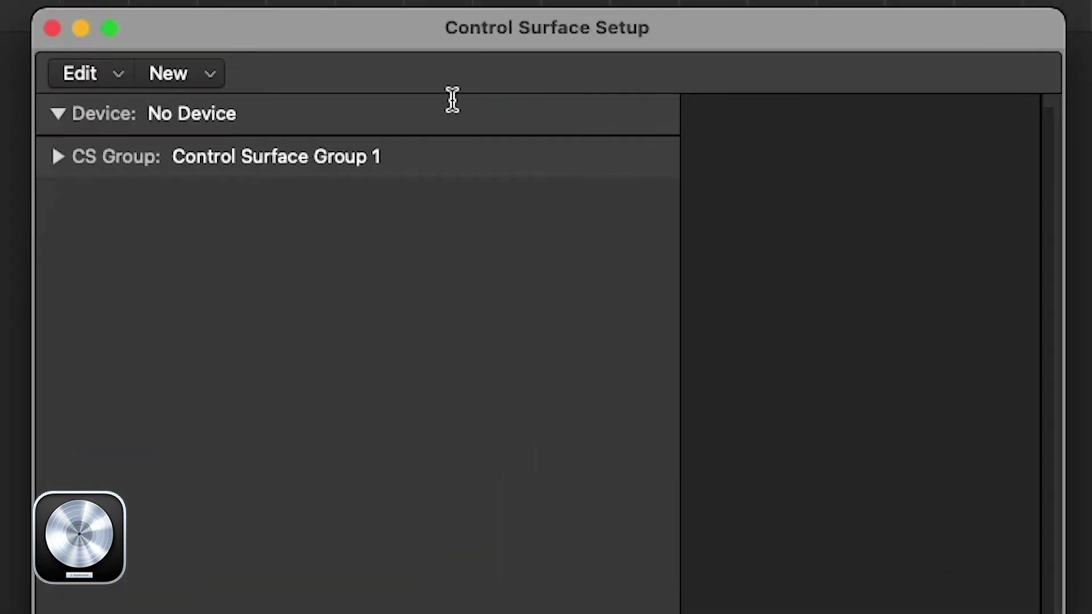
pyautogui.click(207, 71)
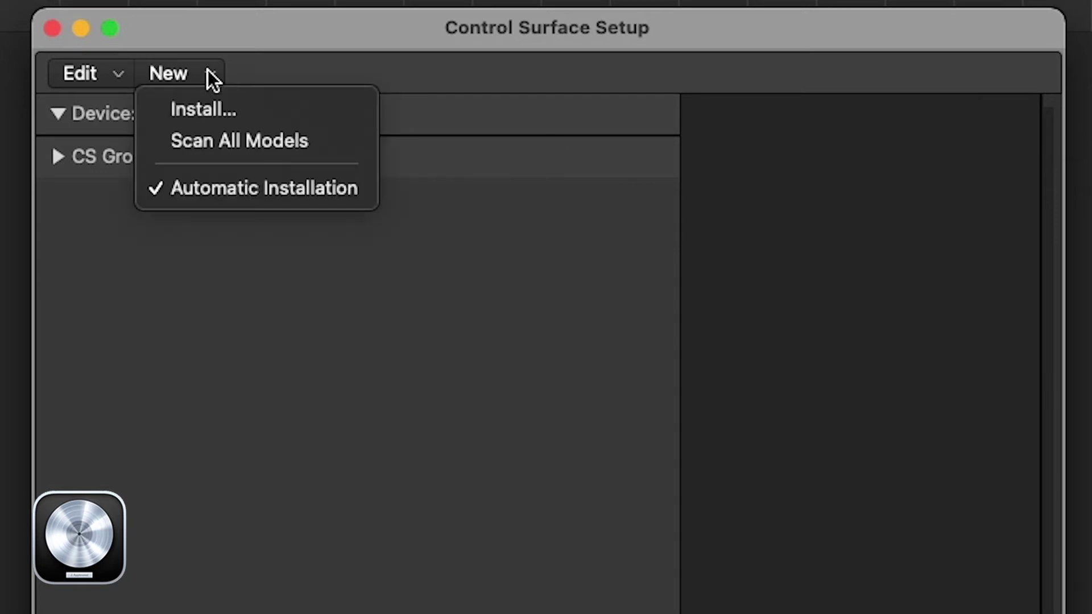
pyautogui.click(230, 96)
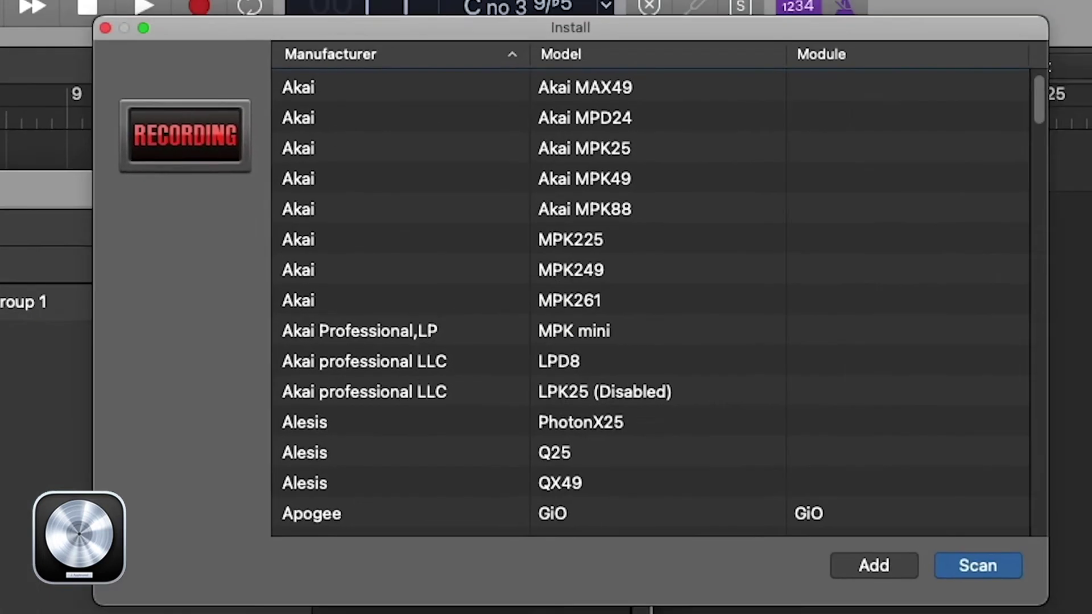
pyautogui.moveTo(1040, 90); pyautogui.dragTo(1017, 409)
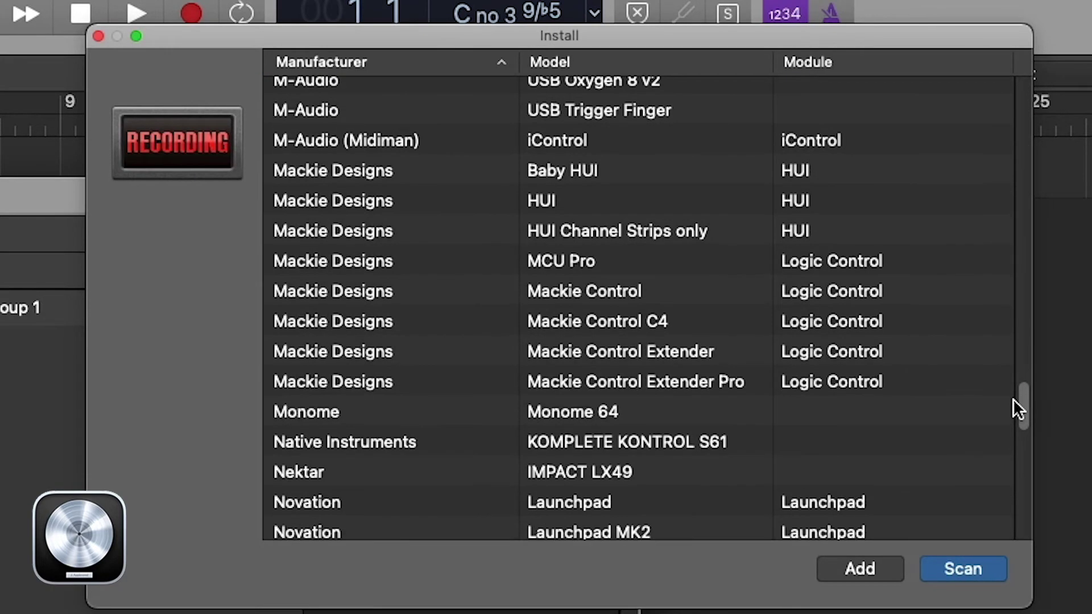
pyautogui.click(638, 290)
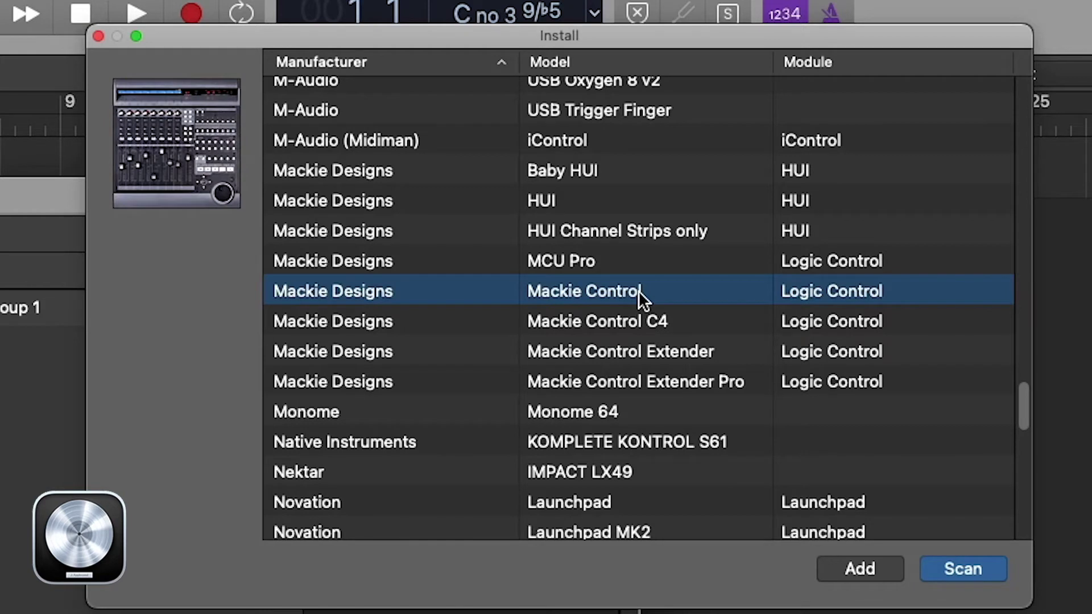
pyautogui.click(866, 568)
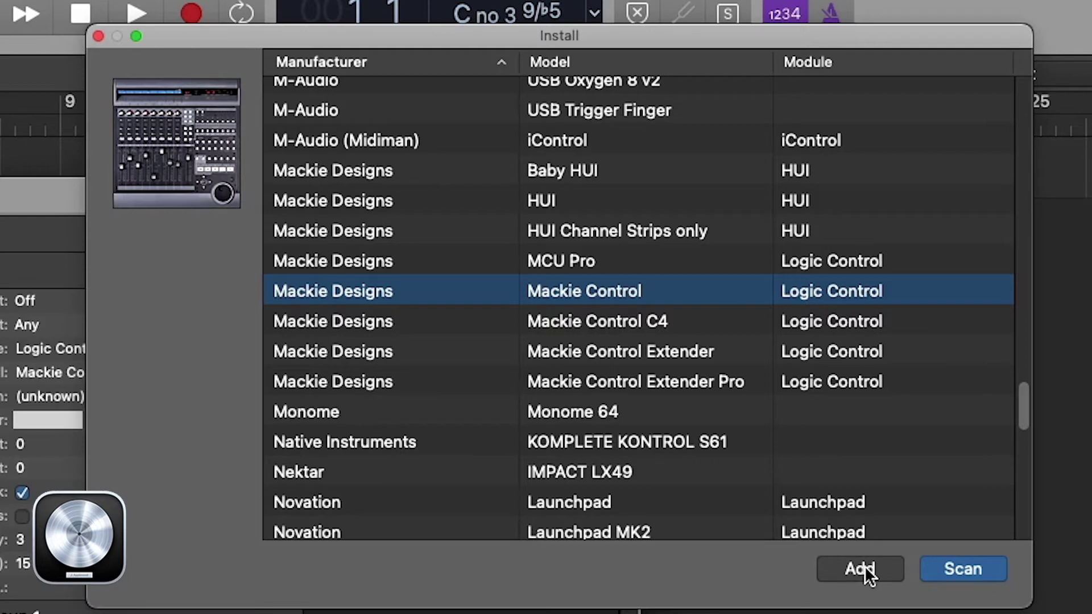
pyautogui.click(100, 34)
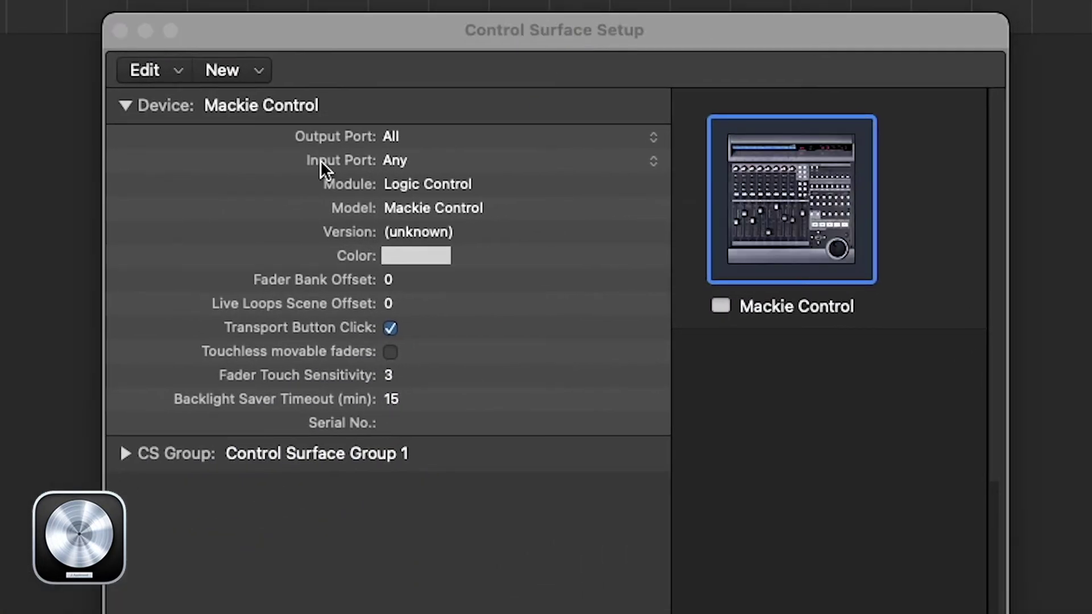
# Set the Mackie Control device's output port to Daw2Mackie and its input port to Mackie2Daw
pyautogui.click(551, 132)
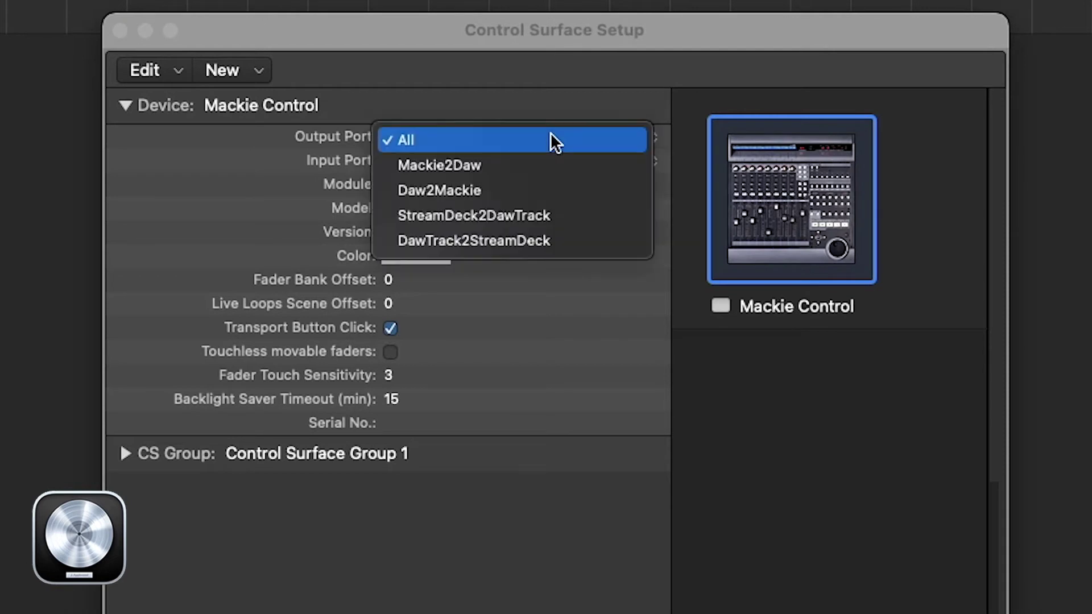
pyautogui.click(528, 189)
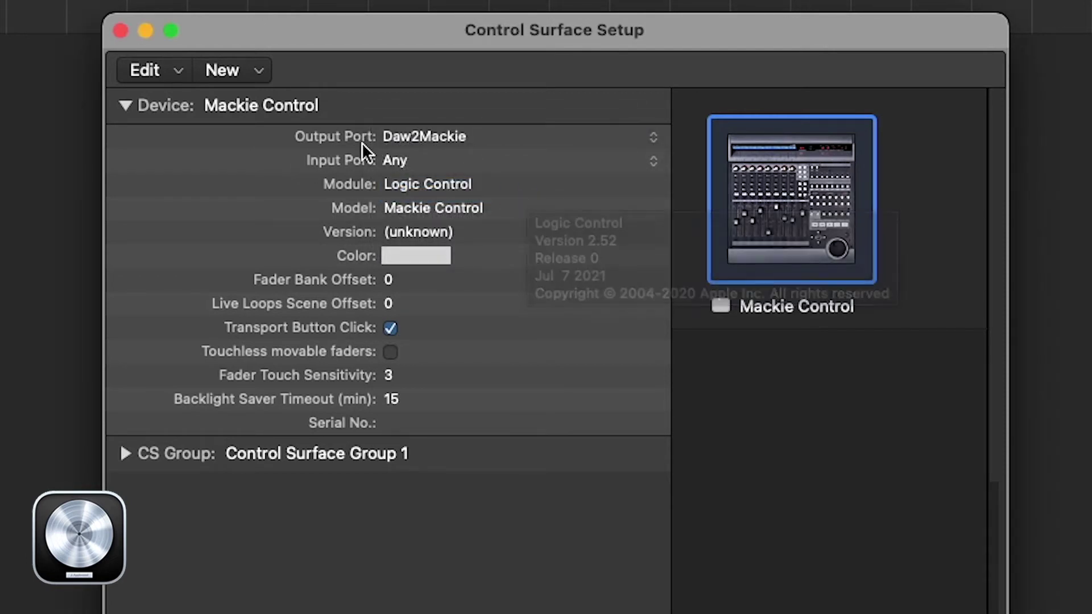
pyautogui.click(452, 164)
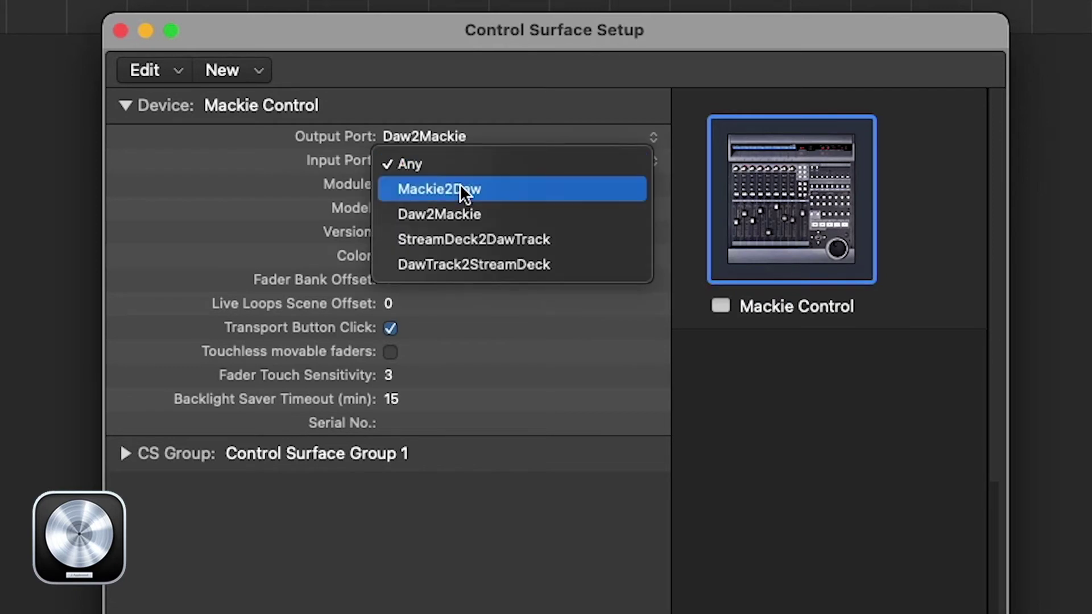
pyautogui.click(462, 188)
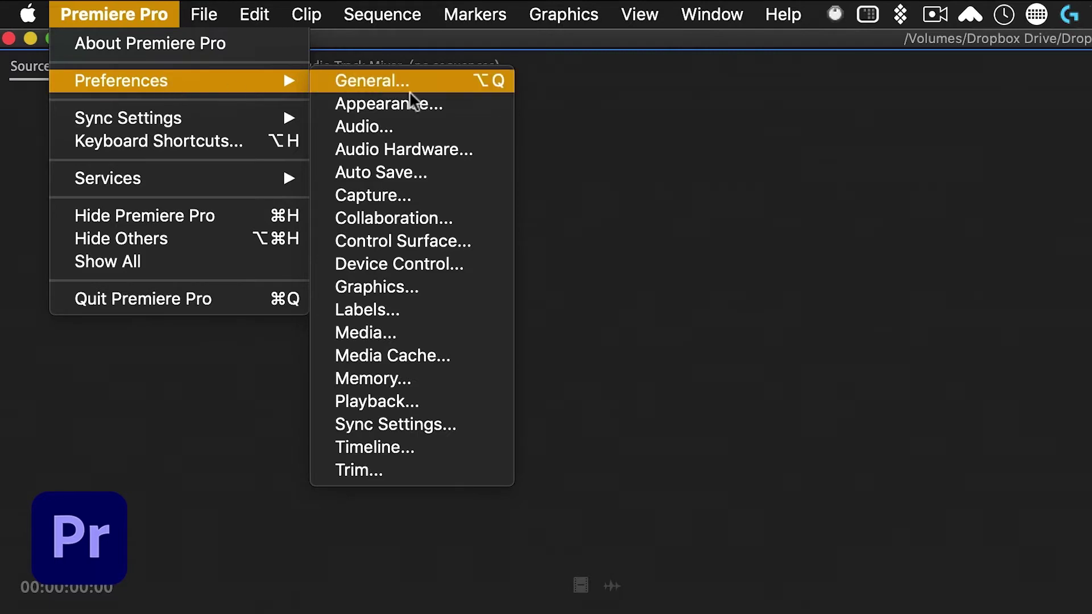
# Switch to Premiere Pro and add a control surface with the device class Mackie in the Control Surface preferences
pyautogui.click(408, 245)
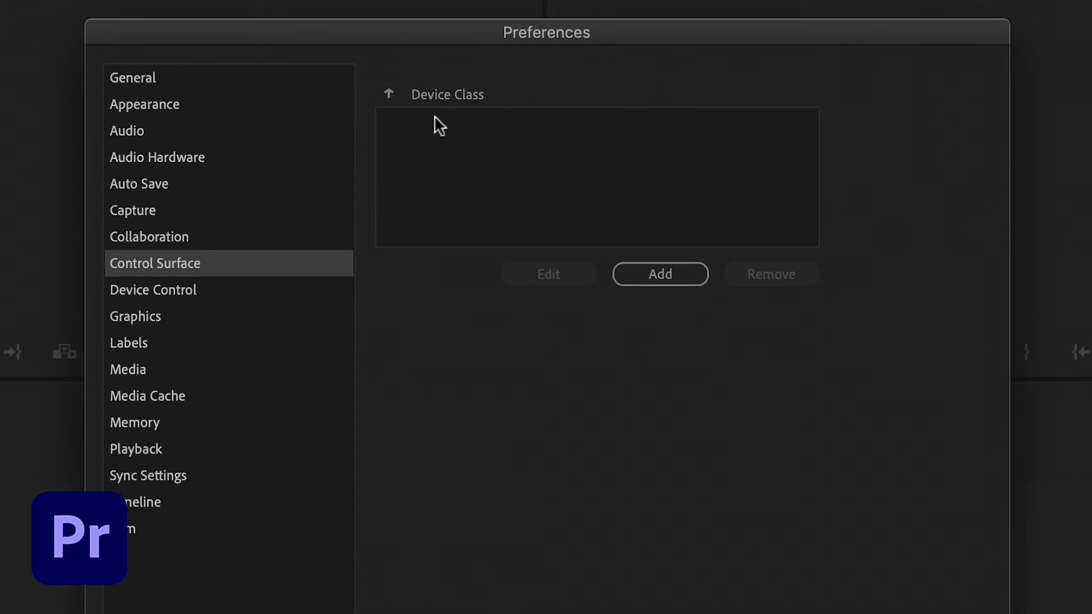
pyautogui.click(639, 273)
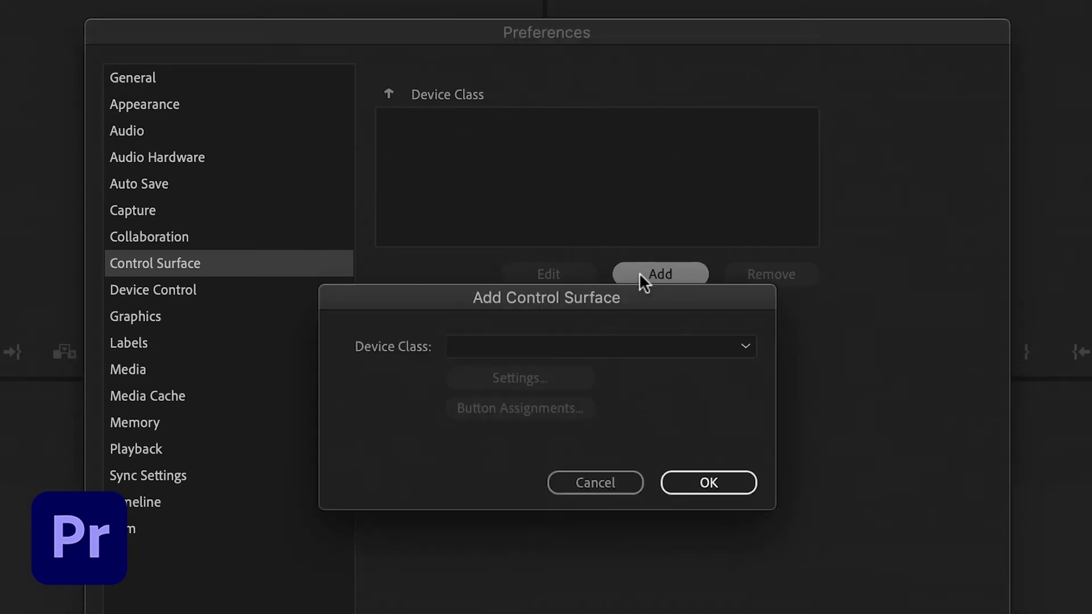
pyautogui.click(641, 345)
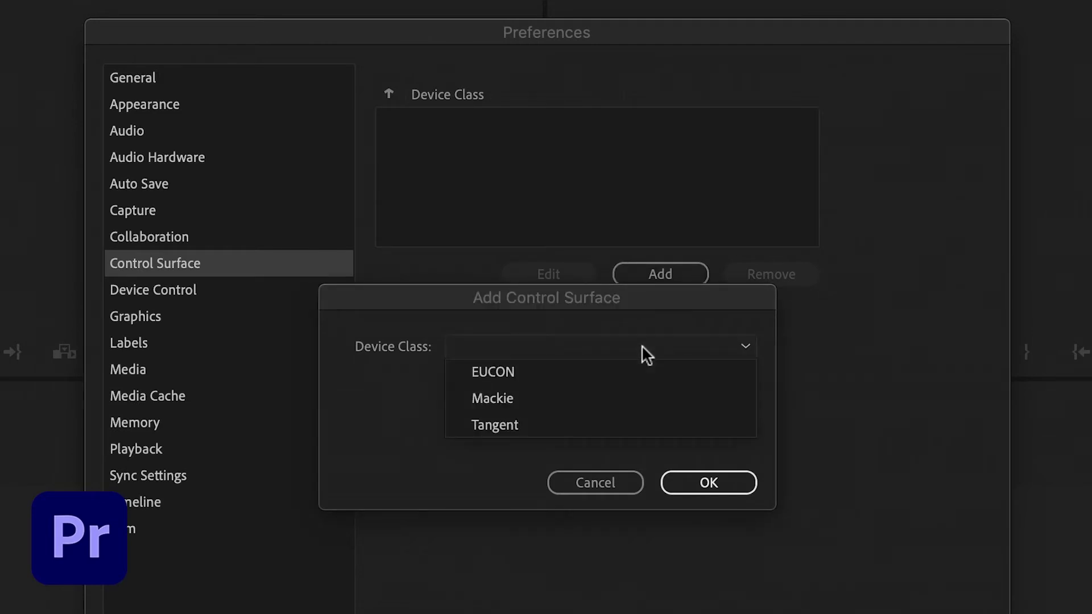
pyautogui.click(612, 398)
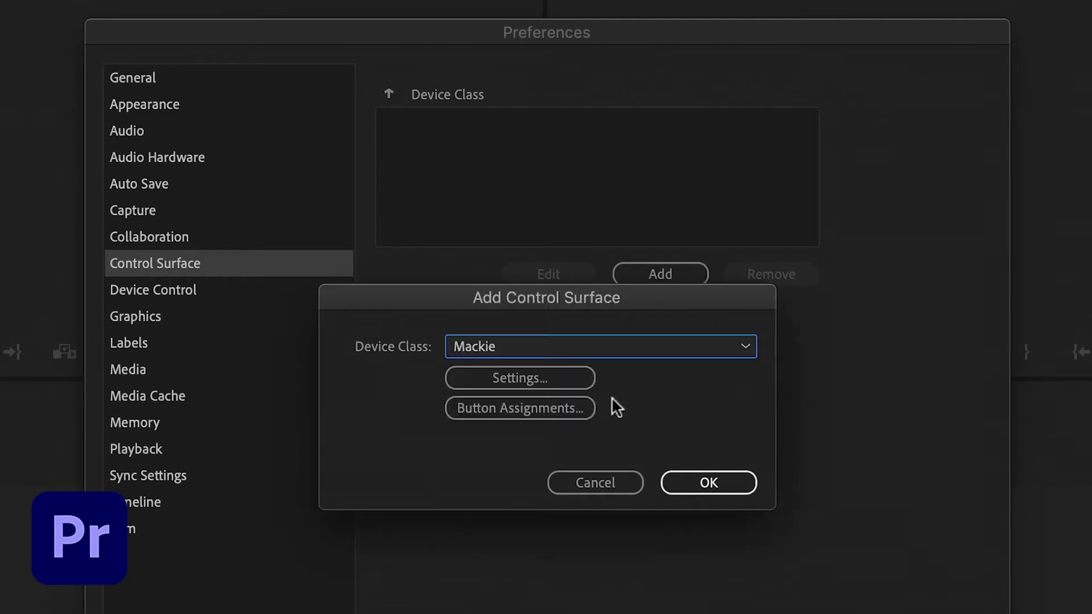
# Configure the Mackie Control with MIDI input device Mackie2Daw and MIDI output device Daw2Mackie, and save the preferences
pyautogui.click(519, 377)
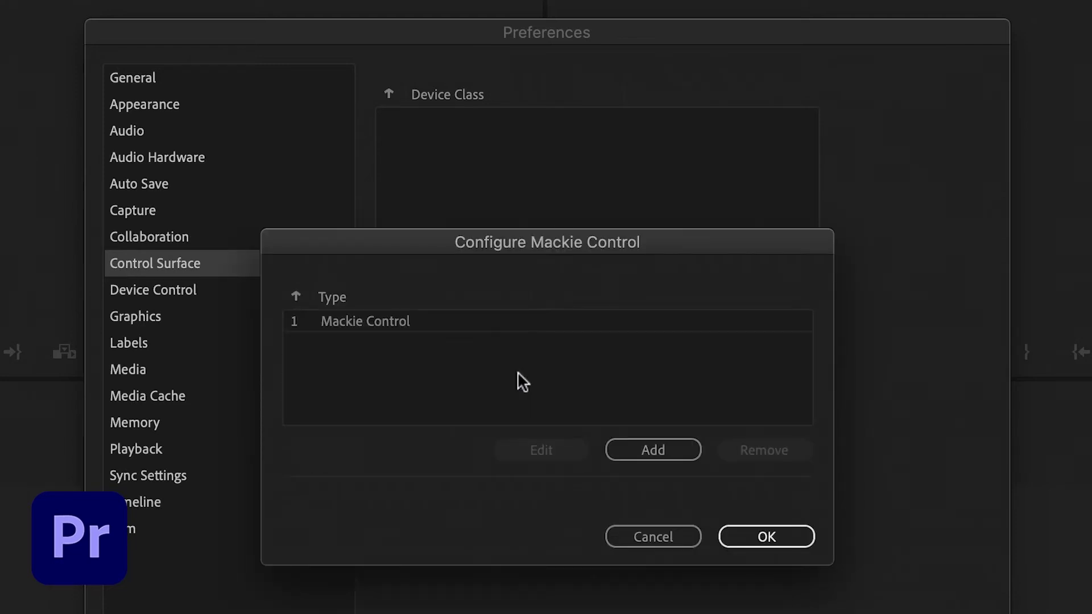
pyautogui.doubleClick(418, 321)
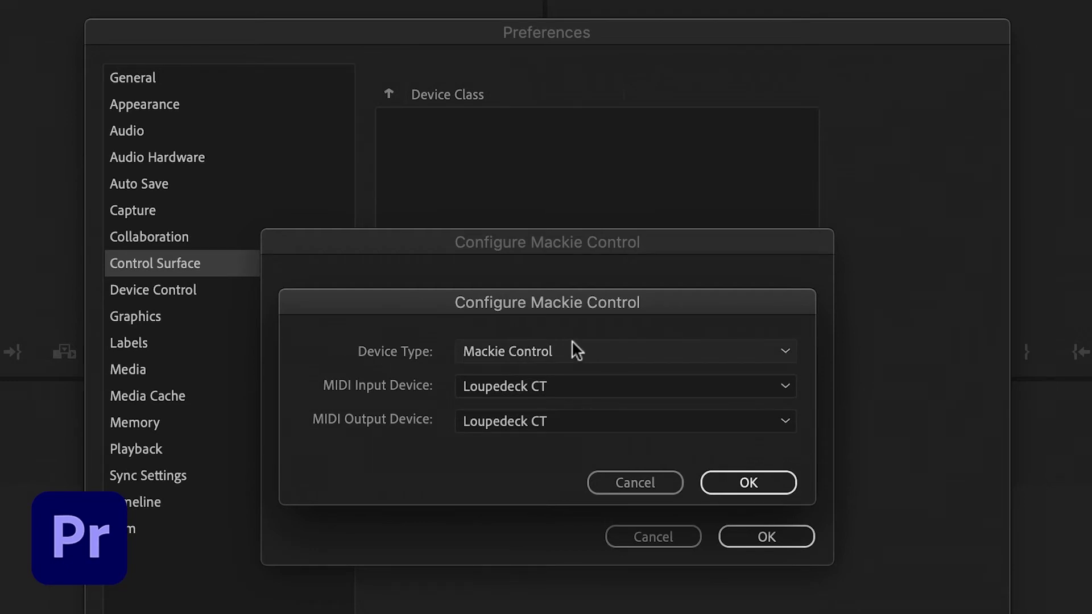
pyautogui.click(506, 386)
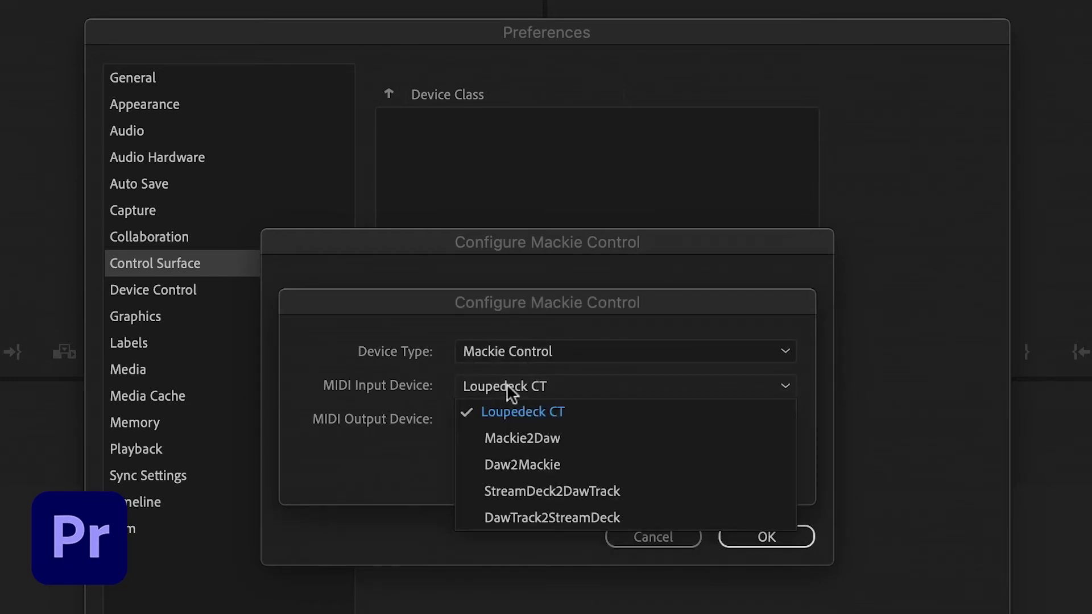
pyautogui.click(527, 437)
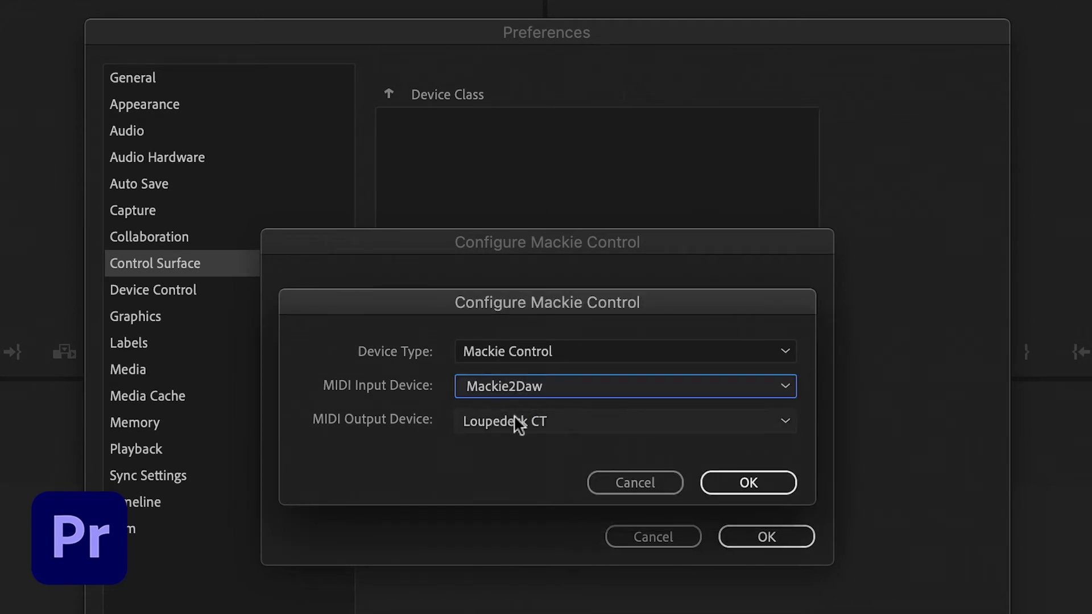
pyautogui.click(515, 421)
pyautogui.click(548, 496)
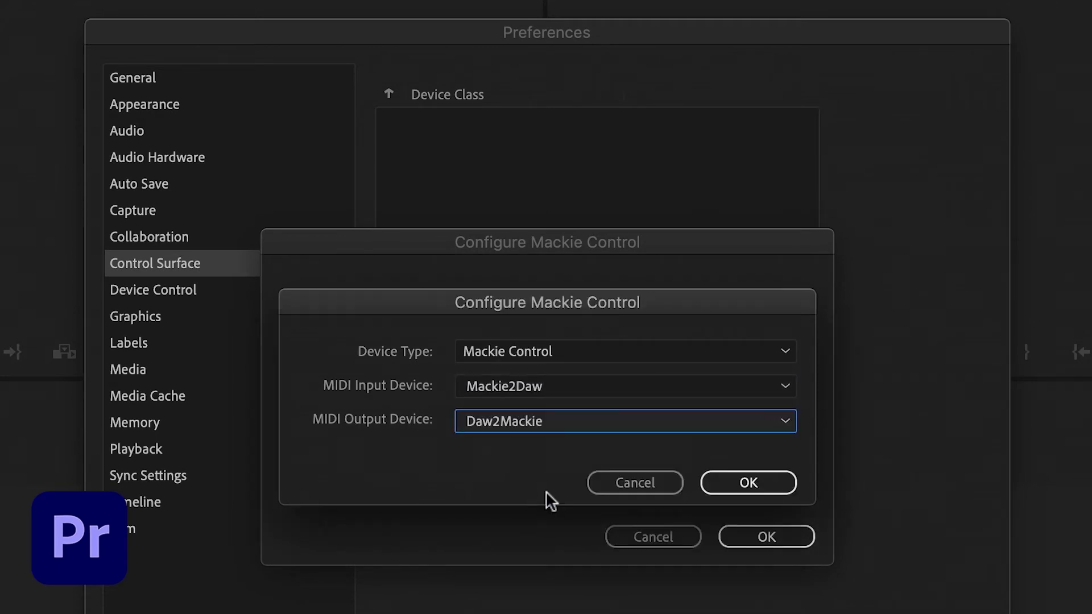
pyautogui.click(721, 483)
pyautogui.click(787, 535)
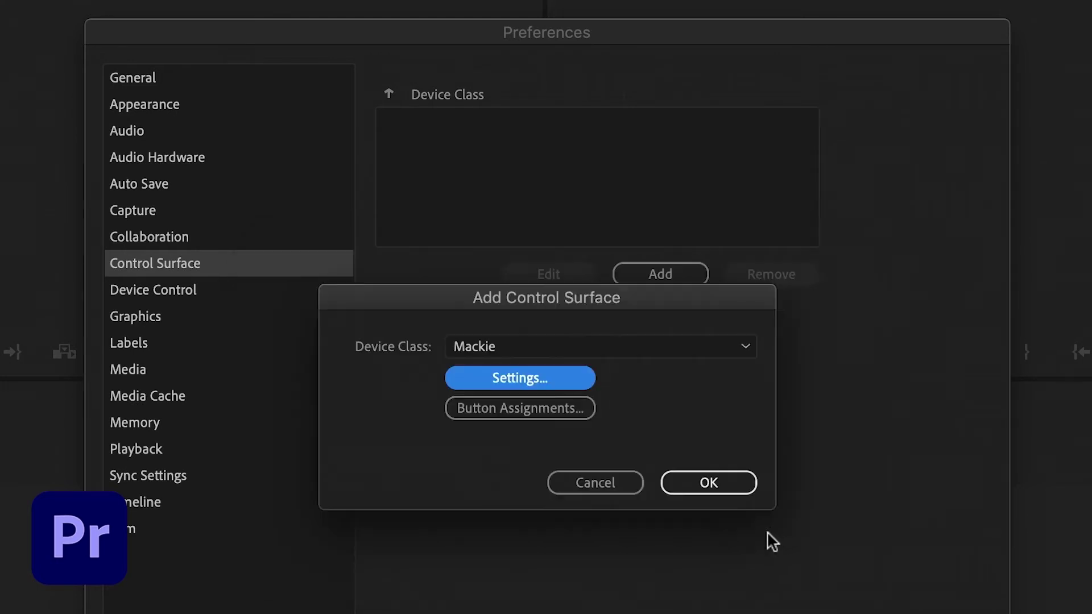
pyautogui.click(721, 483)
pyautogui.click(851, 569)
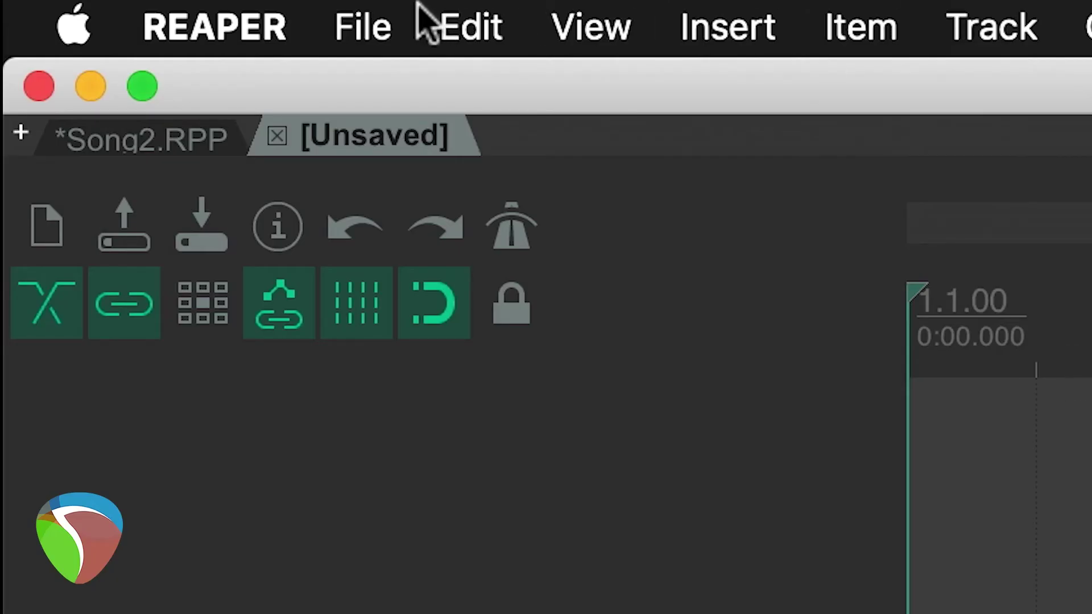
# Switch to REAPER and add a control surface in Mackie Control Universal mode in the Control/OSC/web preferences
pyautogui.click(358, 25)
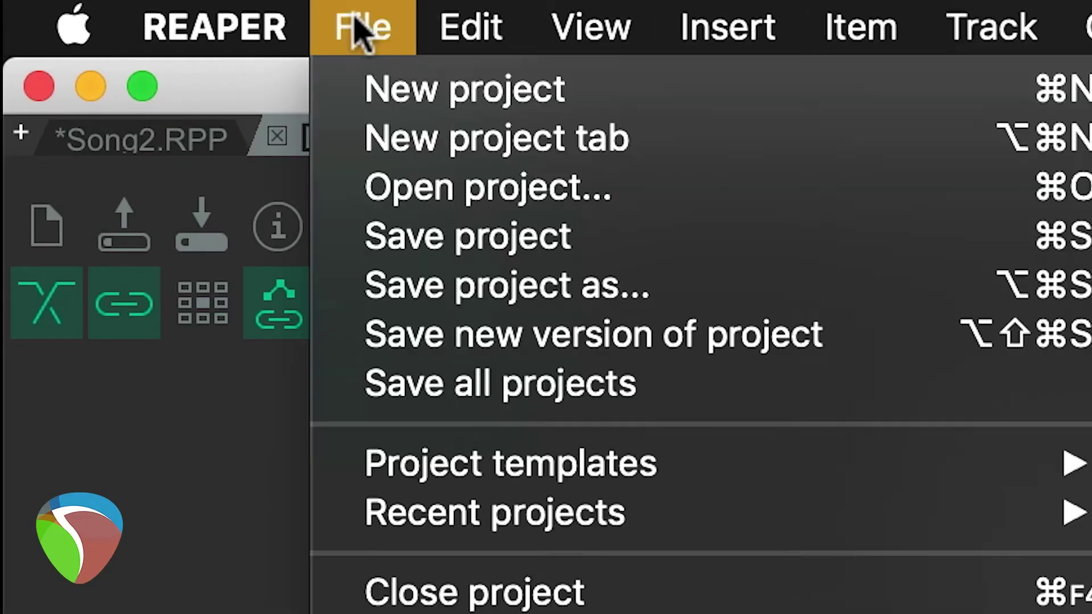
pyautogui.moveTo(273, 29)
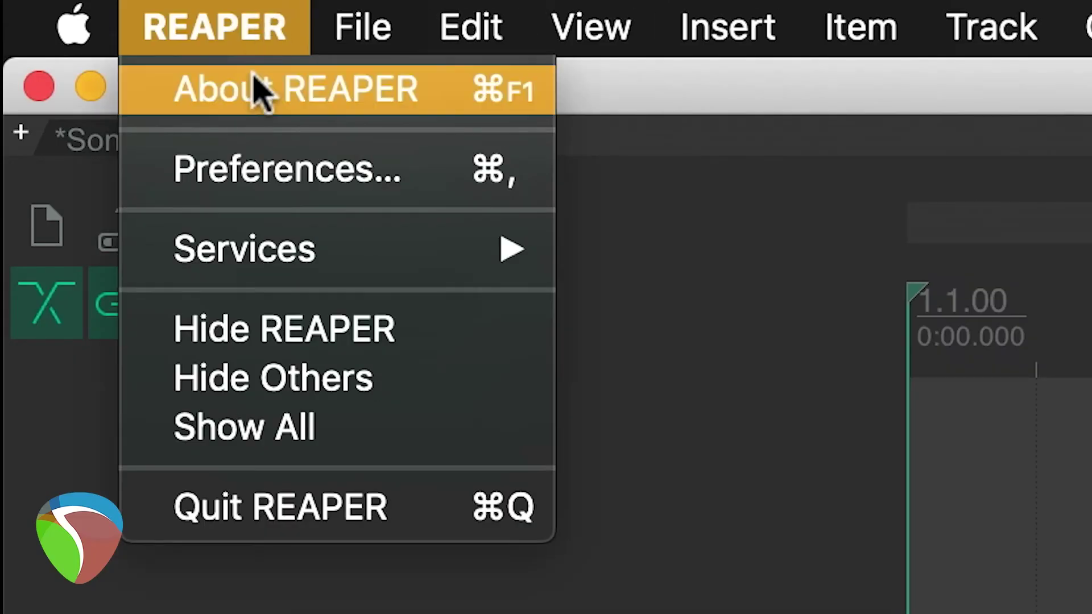
pyautogui.click(271, 149)
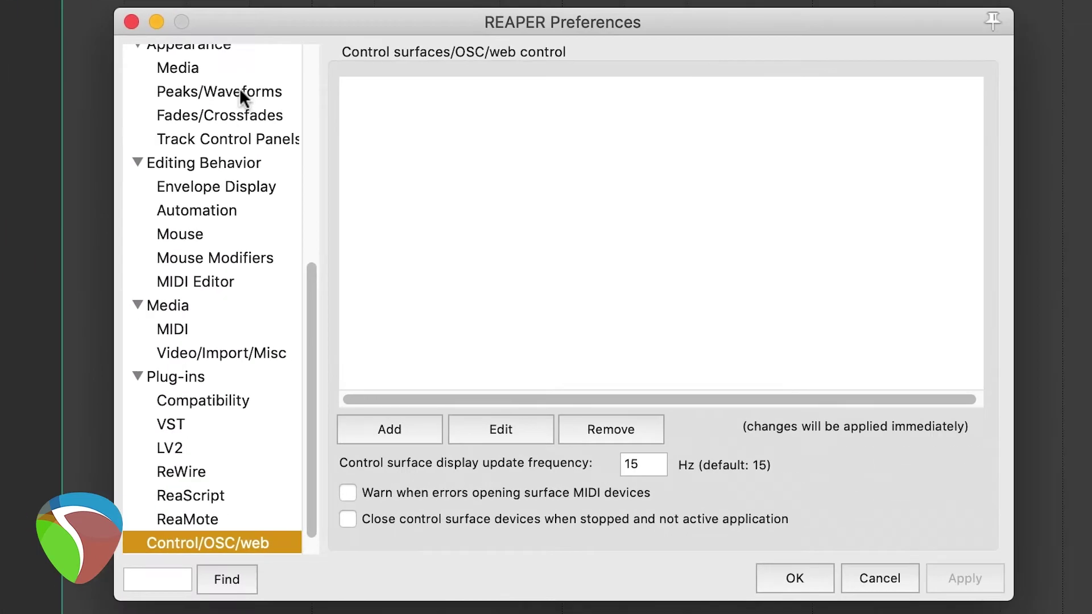
pyautogui.moveTo(316, 276); pyautogui.dragTo(318, 356)
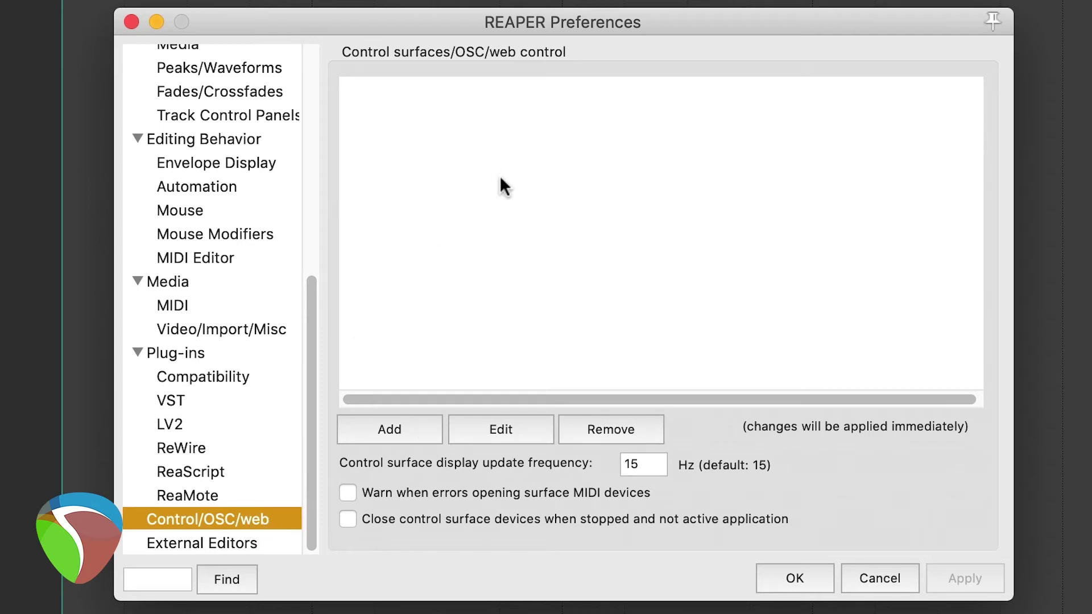
pyautogui.click(369, 435)
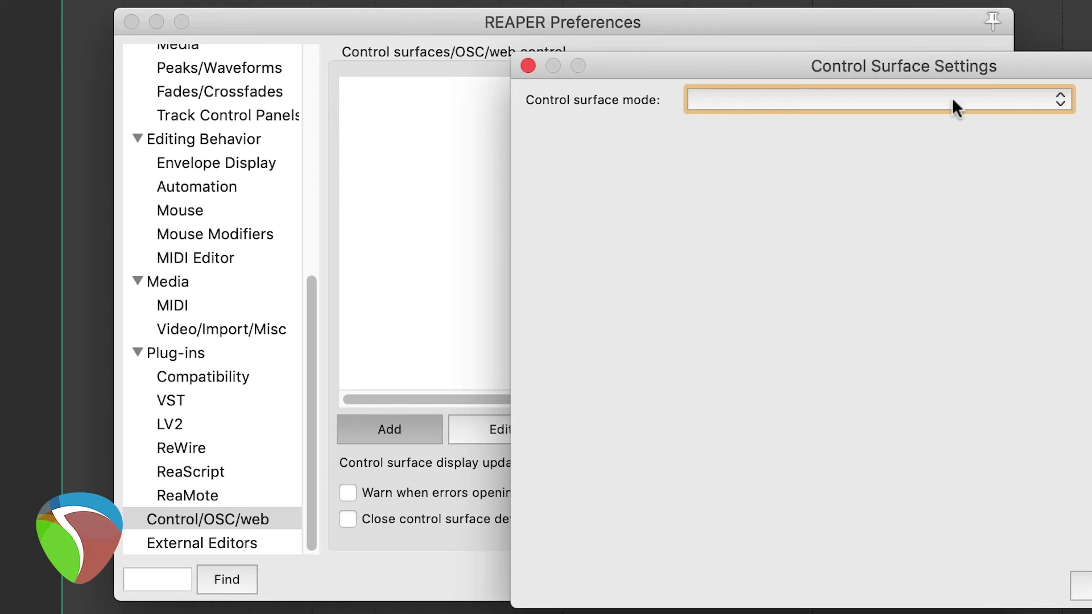
pyautogui.click(786, 97)
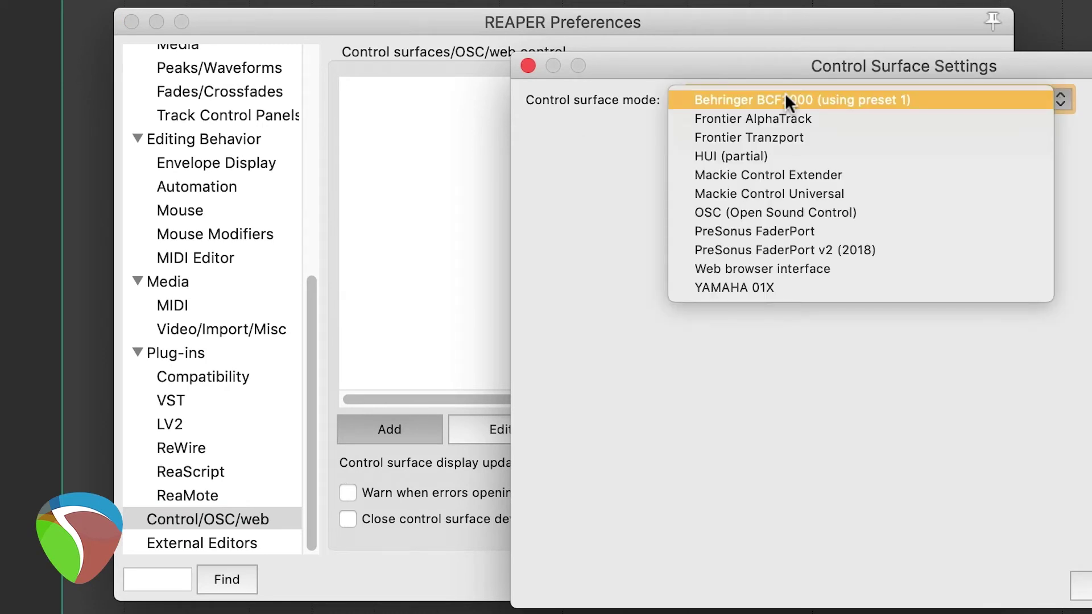
pyautogui.click(810, 194)
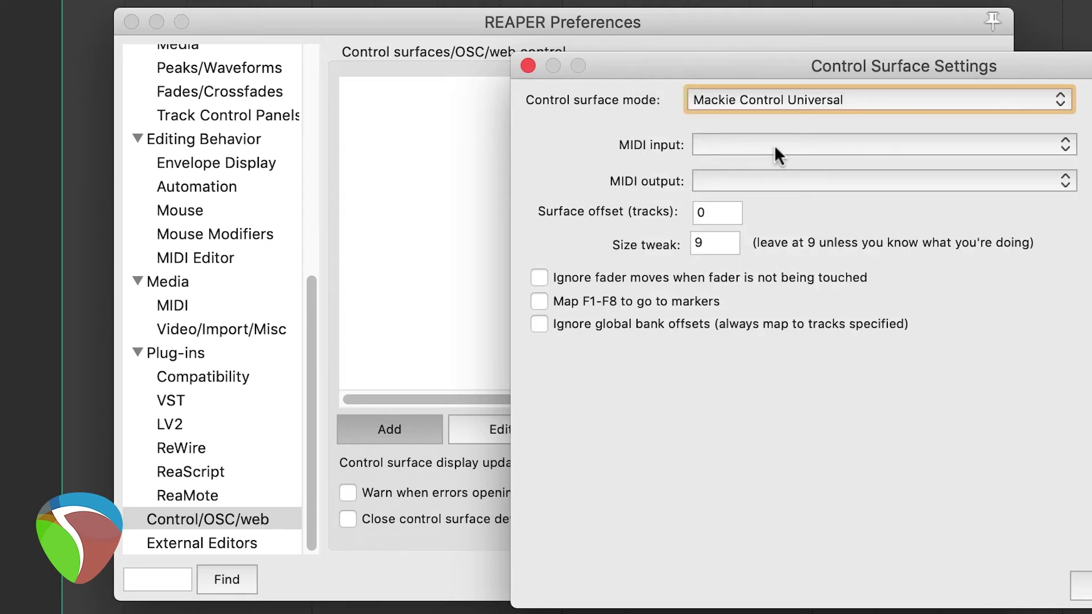
# Set the control surface's MIDI input to IAC Driver - Mackie2Daw and its MIDI output to IAC Driver - Daw2Mackie
pyautogui.click(948, 143)
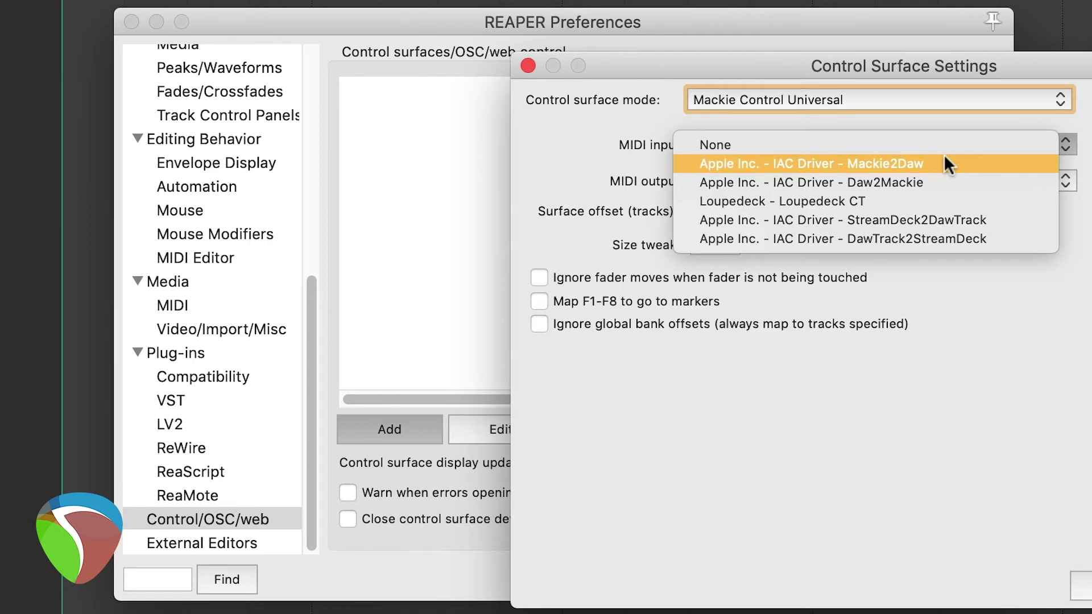
pyautogui.click(944, 157)
pyautogui.click(891, 178)
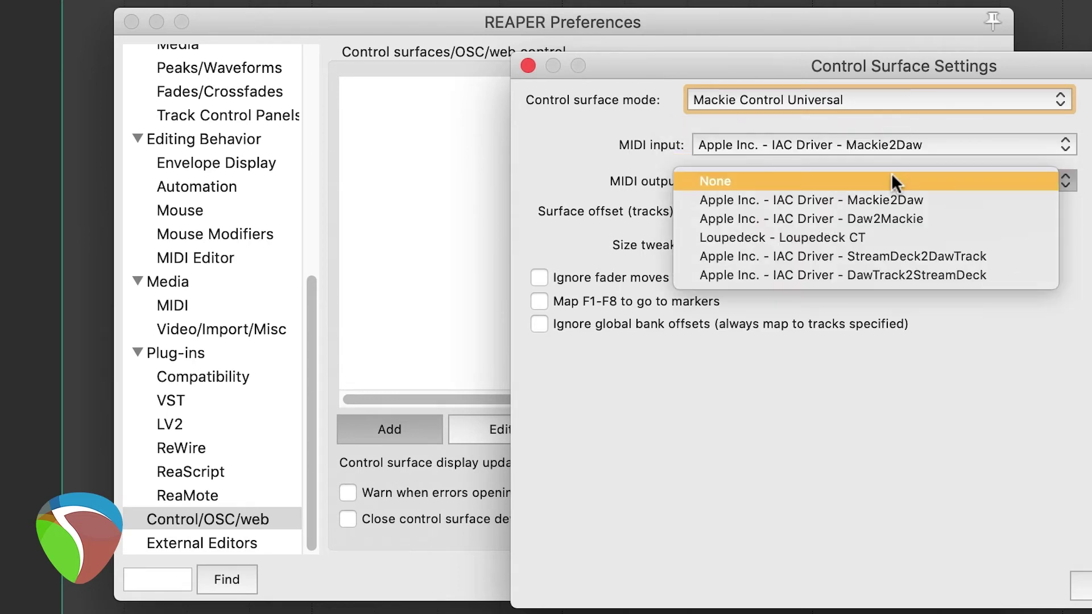
pyautogui.click(892, 219)
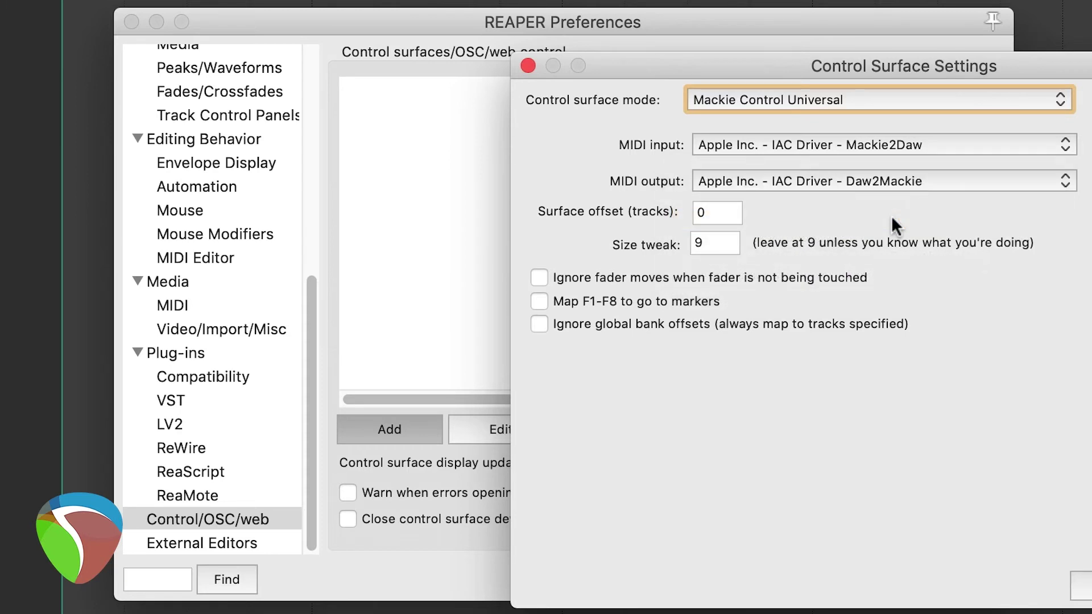
# Confirm the first Mackie surface and add a second control surface in Mackie Control Universal mode
pyautogui.click(1081, 586)
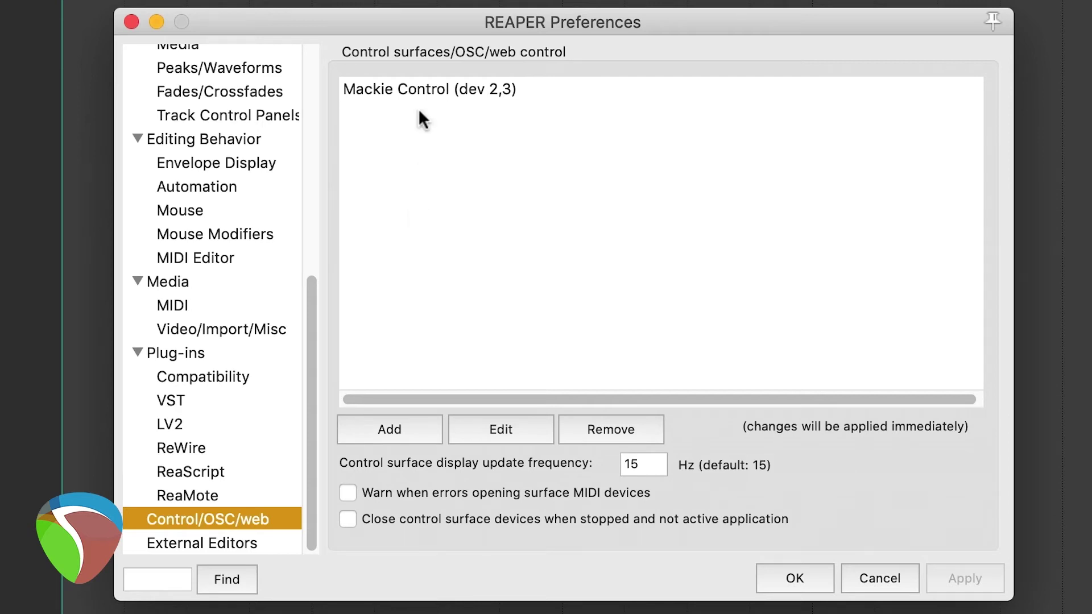
pyautogui.click(407, 430)
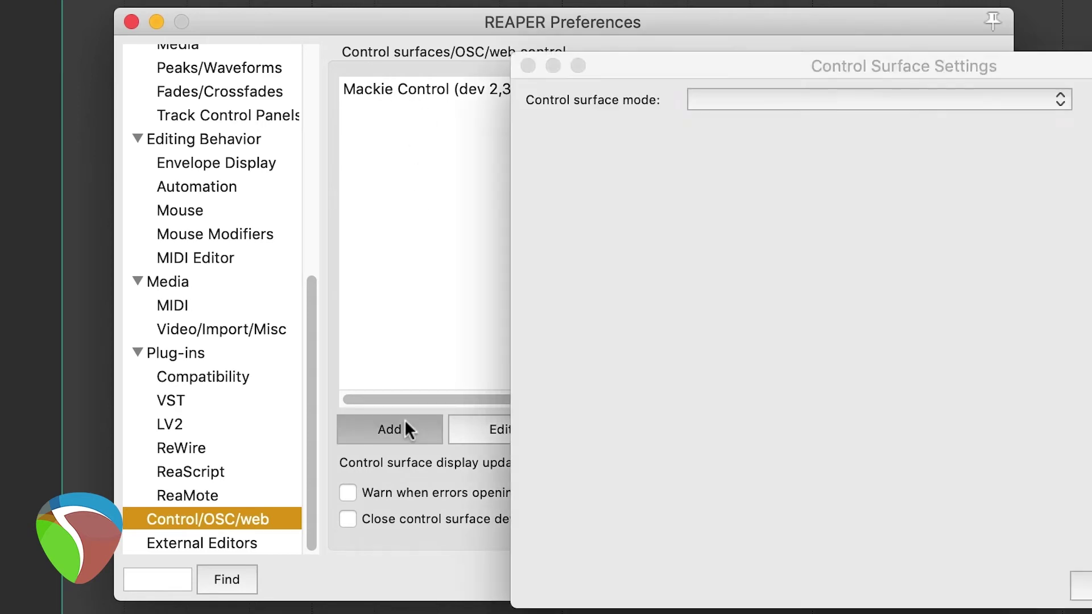
pyautogui.click(856, 99)
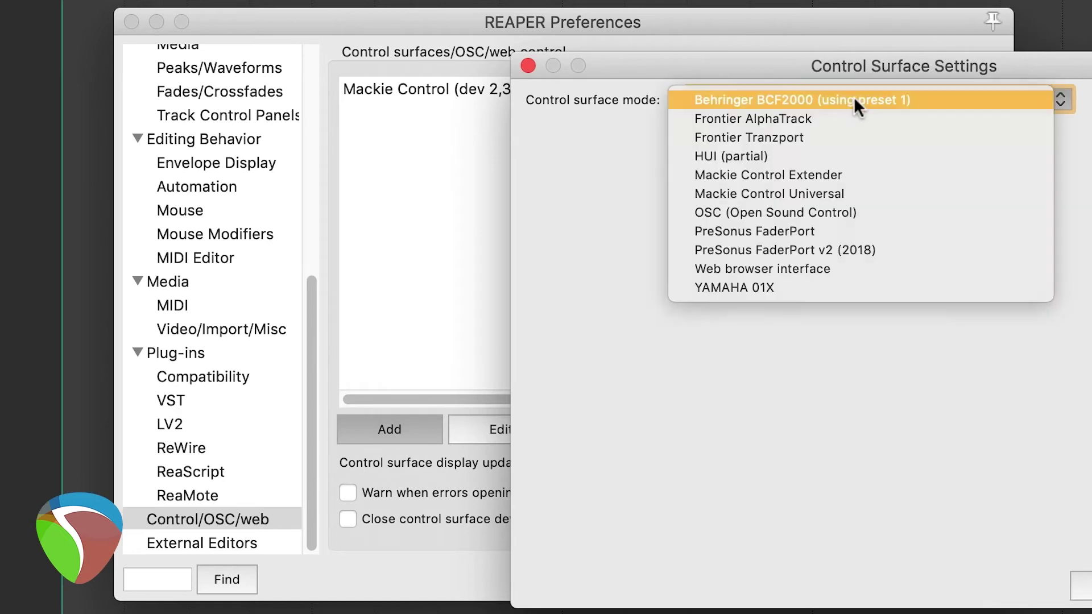
pyautogui.click(875, 200)
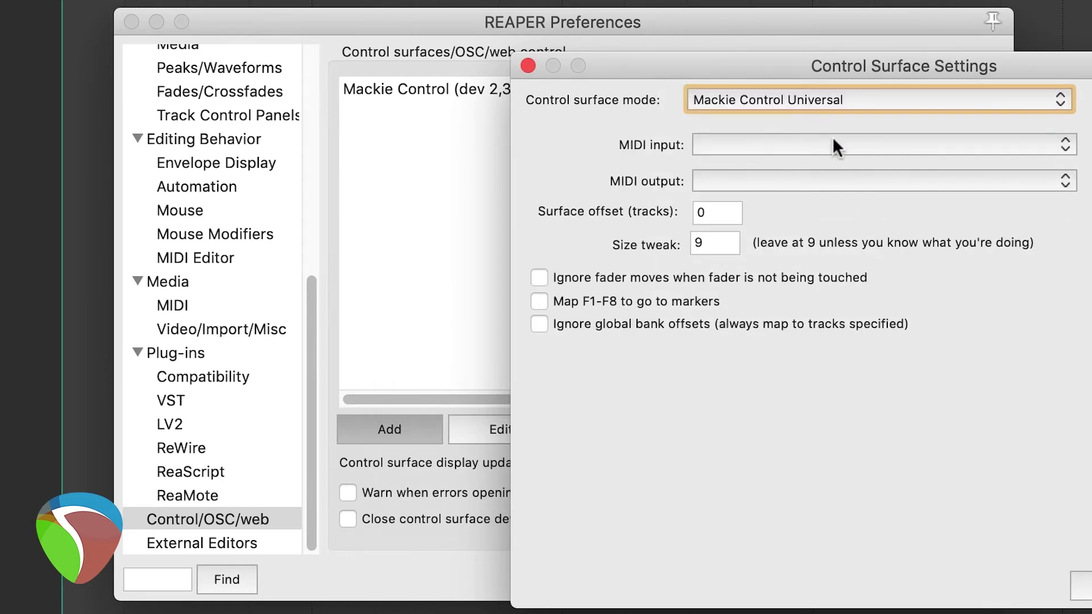
# Set the second surface's MIDI input to IAC Driver - StreamDeck2DawTrack and its MIDI output to IAC Driver - DawTrack2StreamDeck, and confirm it
pyautogui.click(836, 146)
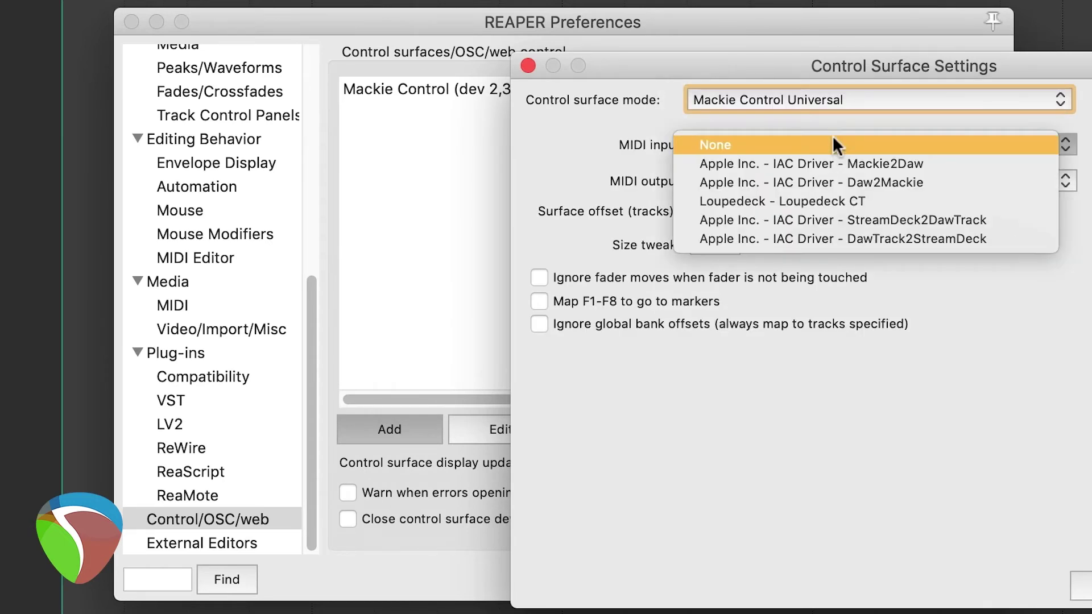
pyautogui.click(892, 221)
pyautogui.click(810, 173)
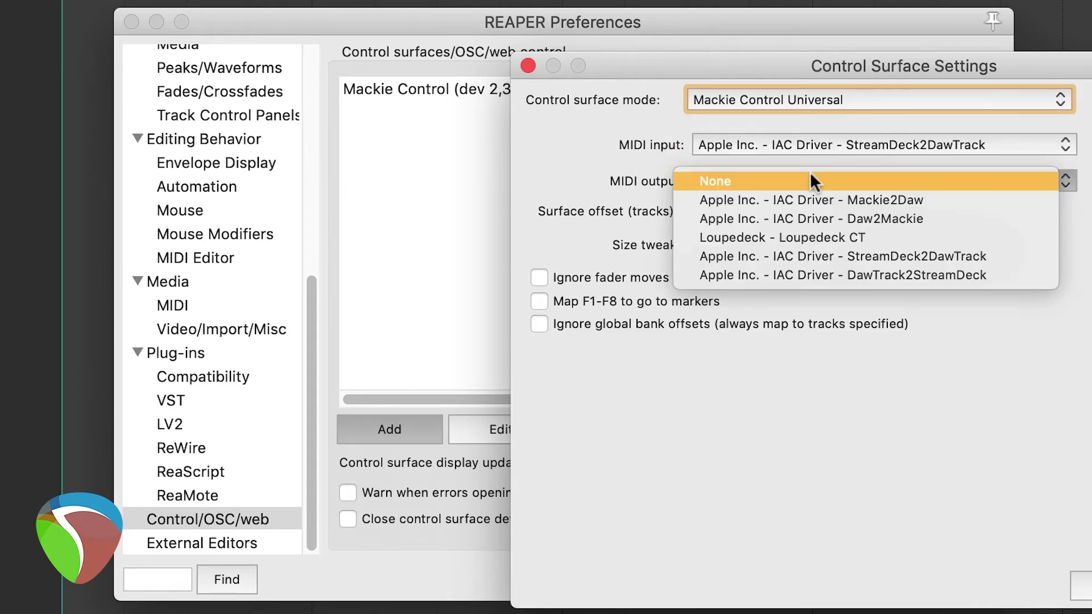
pyautogui.click(844, 275)
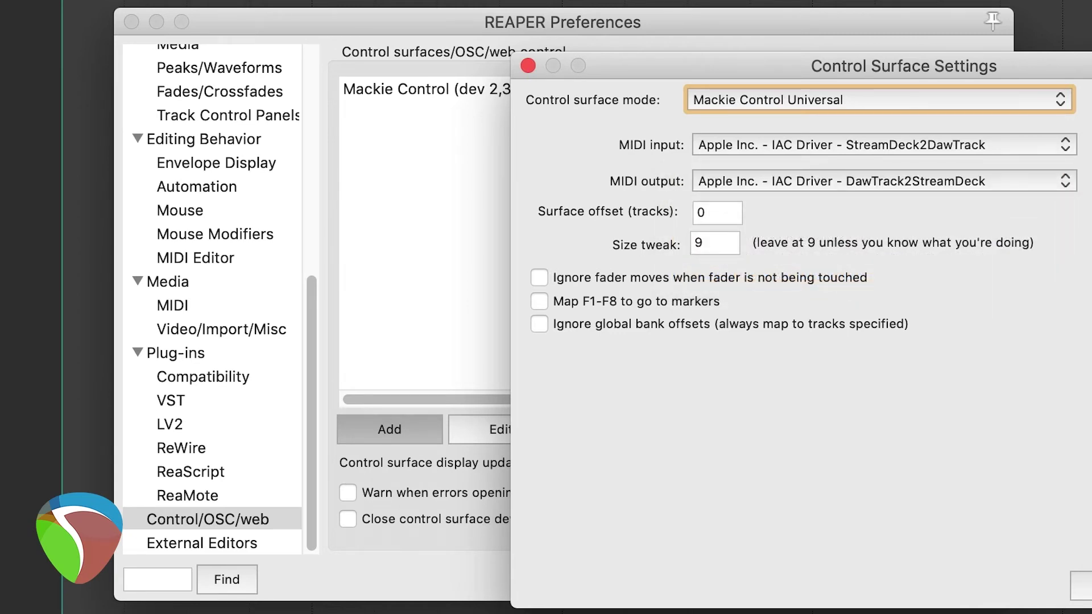
pyautogui.click(1081, 586)
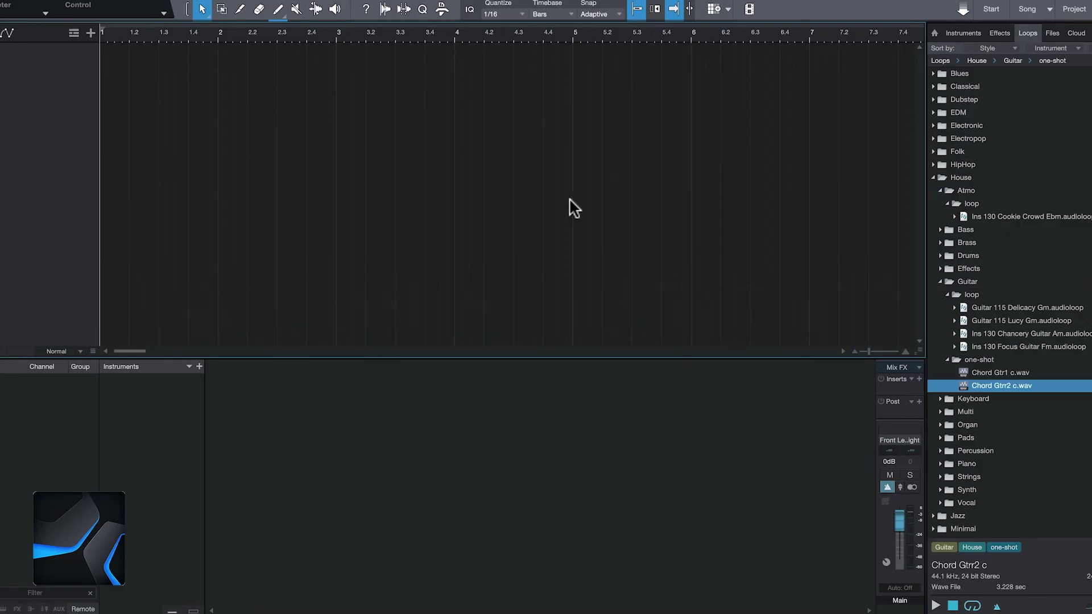
# Switch to Studio One and start adding a Mackie Control device in the External Devices preferences
pyautogui.click(17, 0)
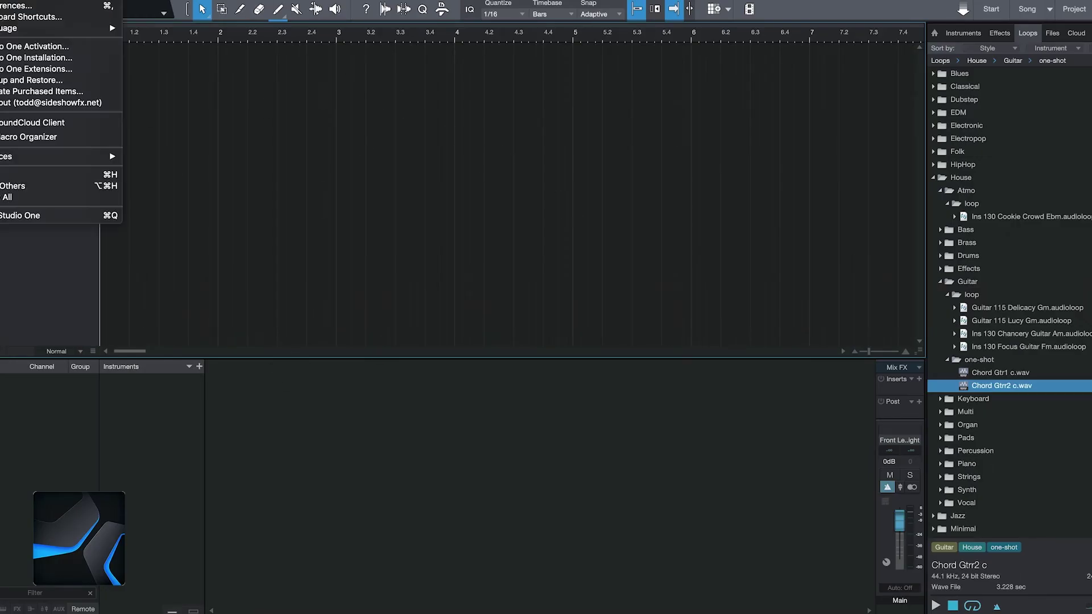
pyautogui.click(26, 6)
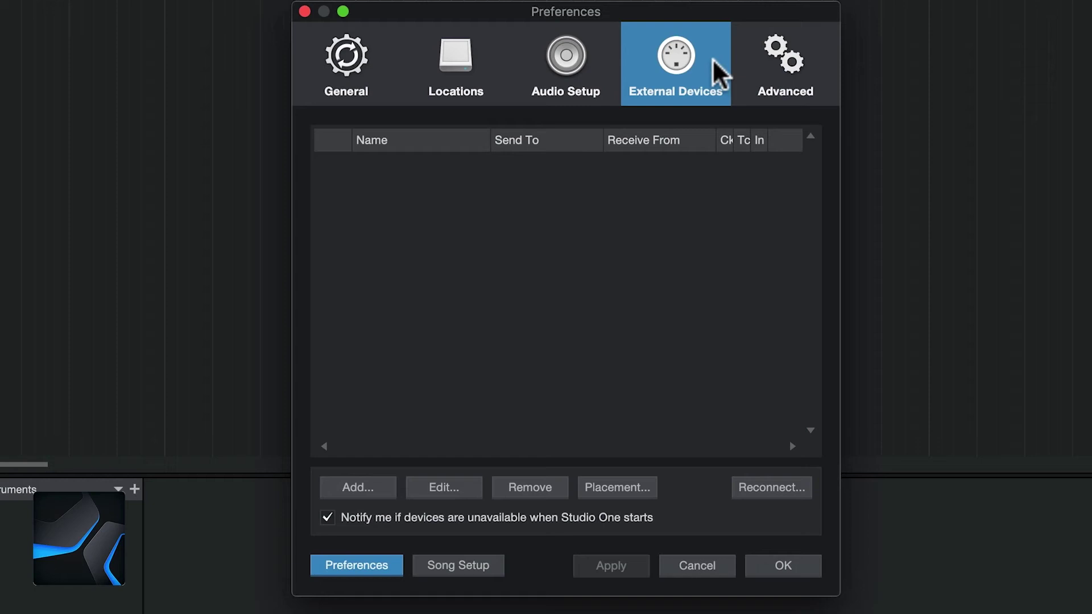
pyautogui.click(367, 485)
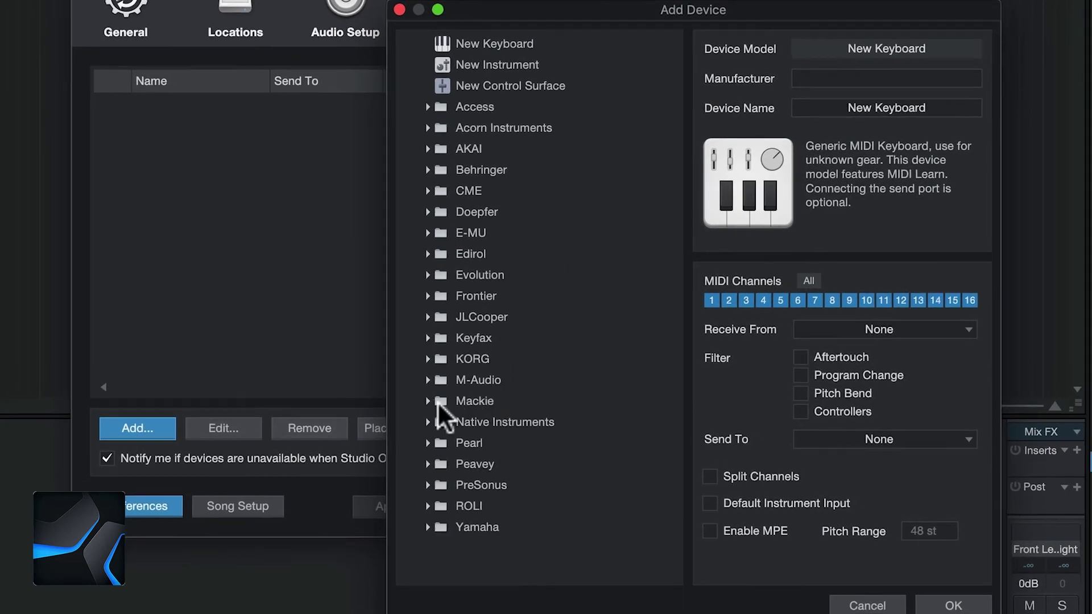
pyautogui.click(427, 401)
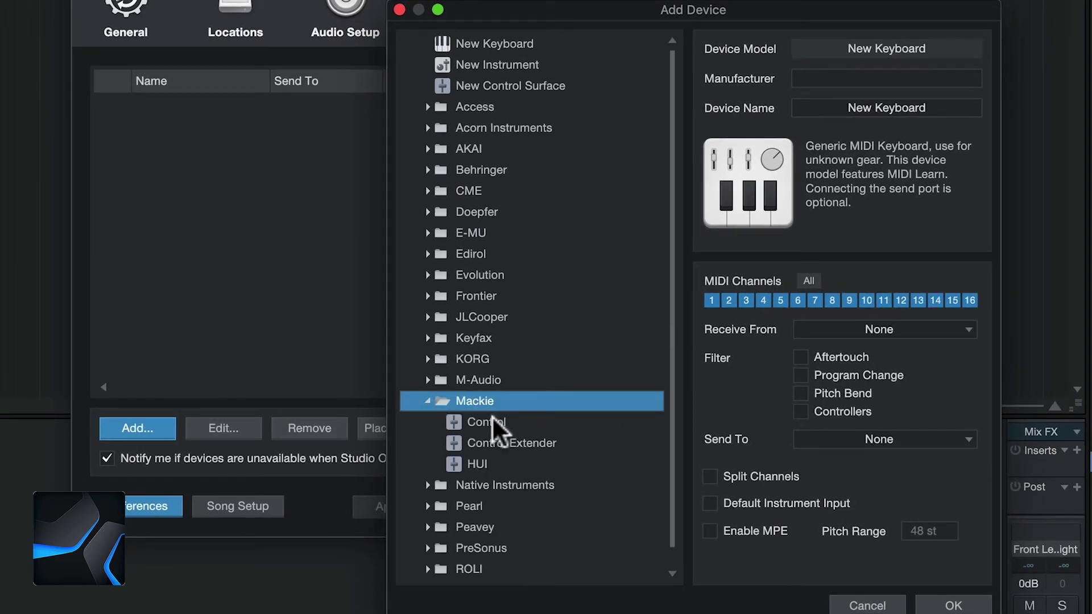
pyautogui.click(493, 420)
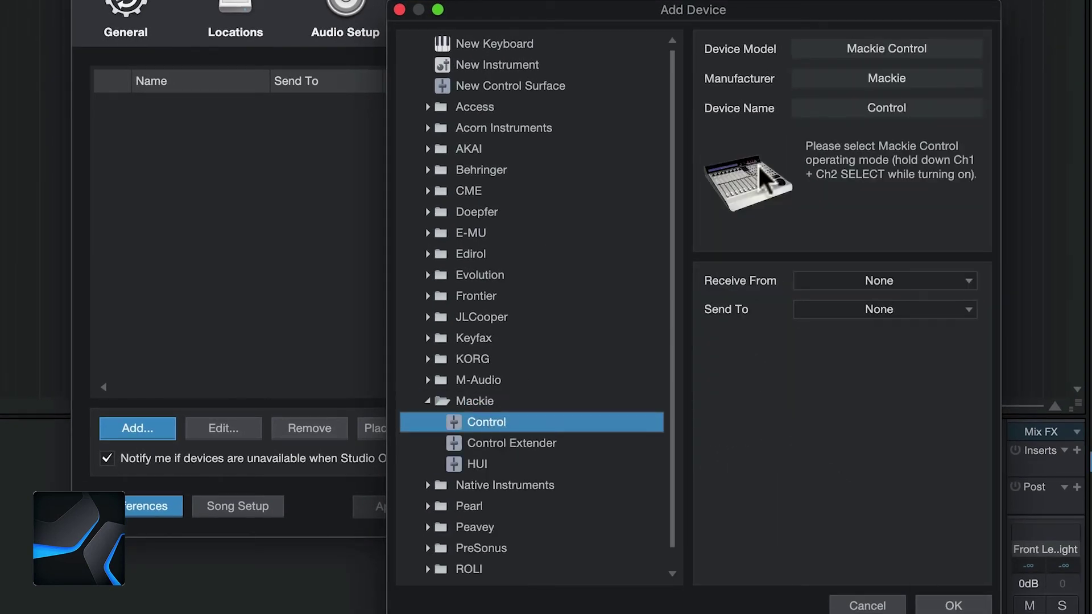
# Set the Mackie Control to receive from IAC Driver Mackie2Daw and send to IAC Driver Daw2Mackie, and confirm the device
pyautogui.click(874, 278)
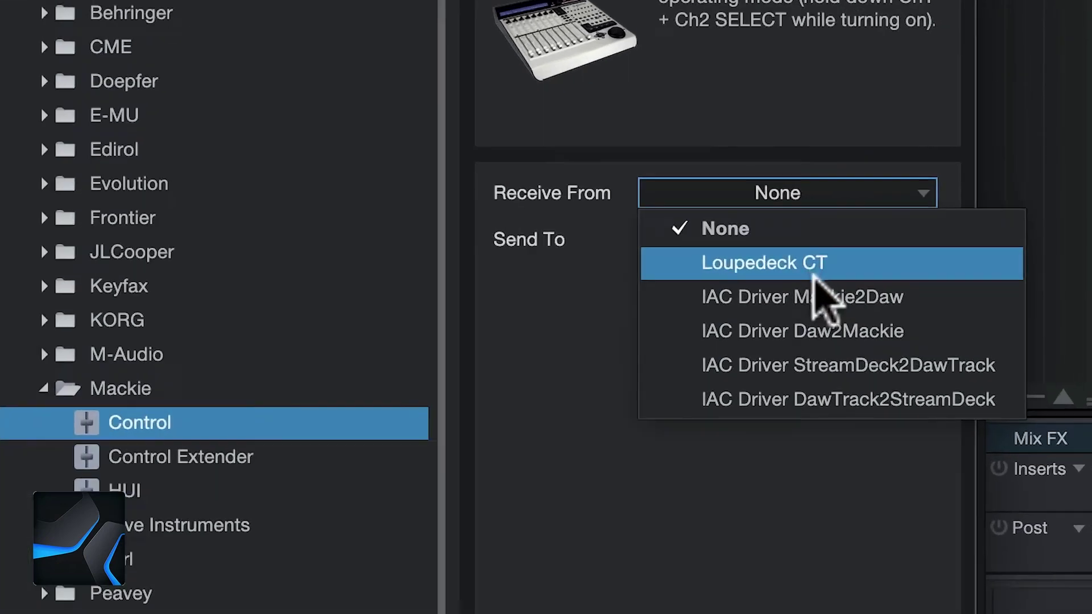
pyautogui.click(738, 250)
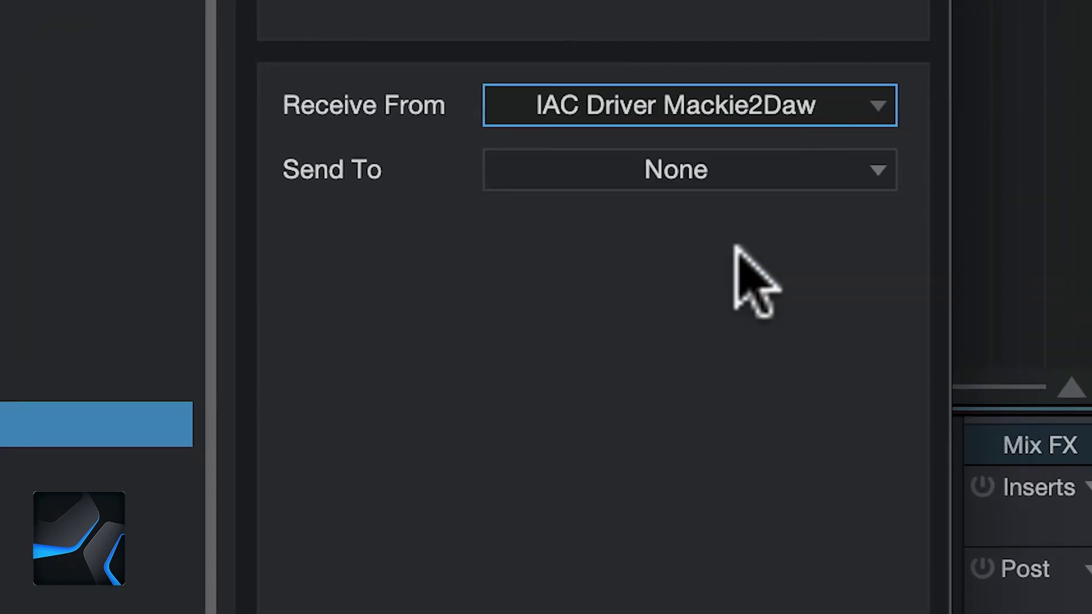
pyautogui.click(714, 165)
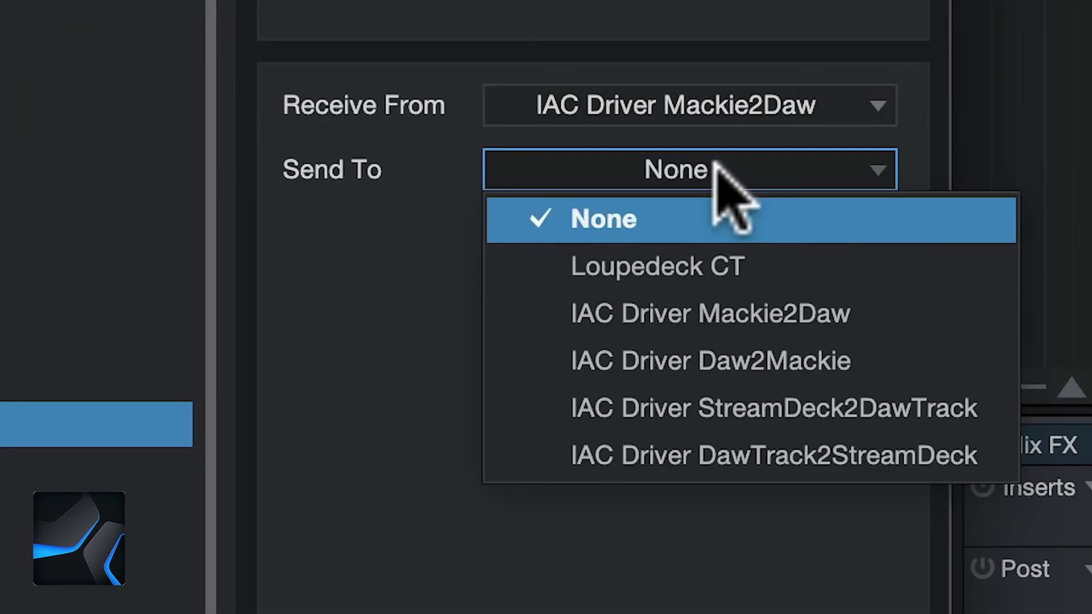
pyautogui.click(761, 358)
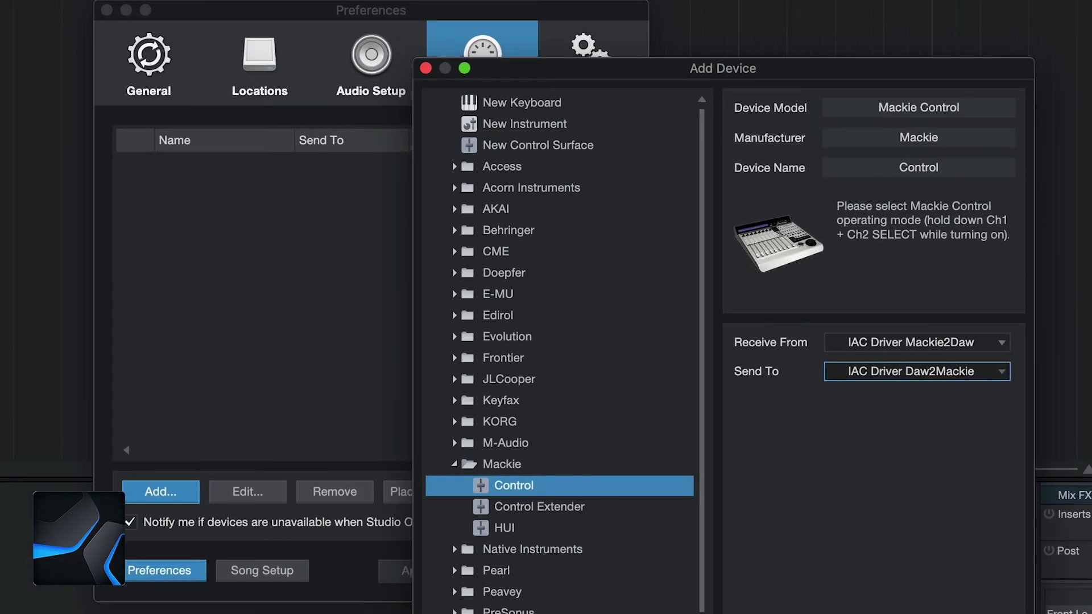
pyautogui.press('Return')
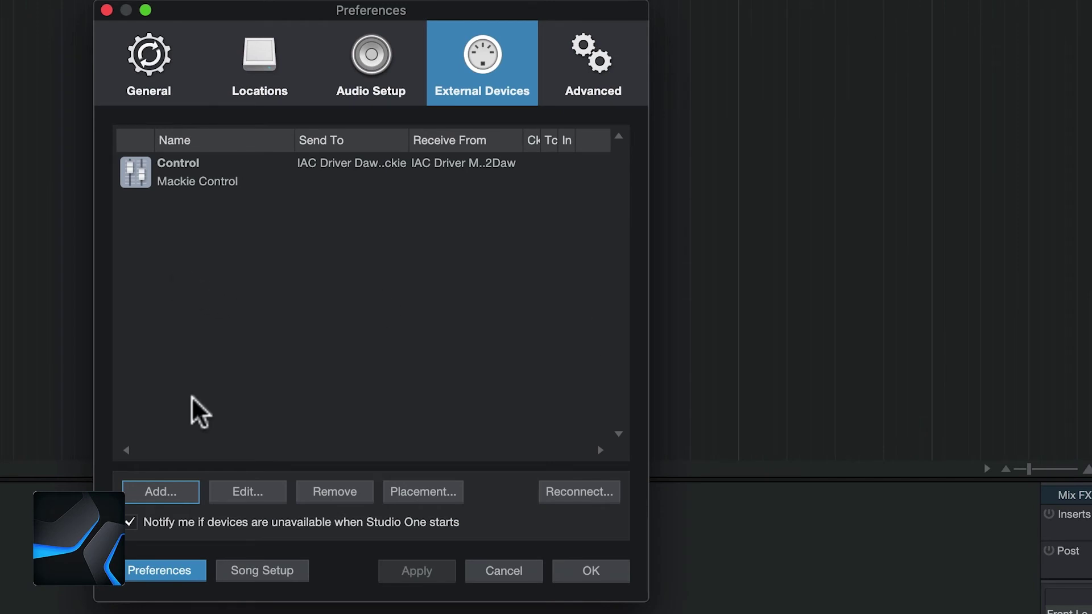
# Add a New Keyboard device receiving from IAC Driver StreamDeck2DawTrack and sending to IAC Driver DawTrack2StreamDeck, and save the preferences
pyautogui.click(171, 493)
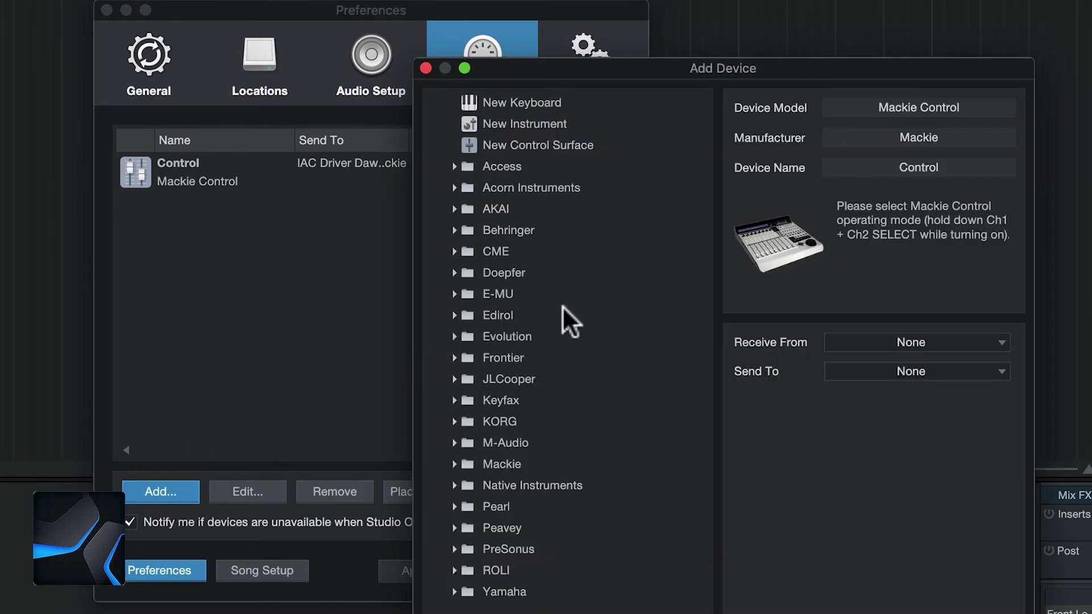
pyautogui.click(541, 102)
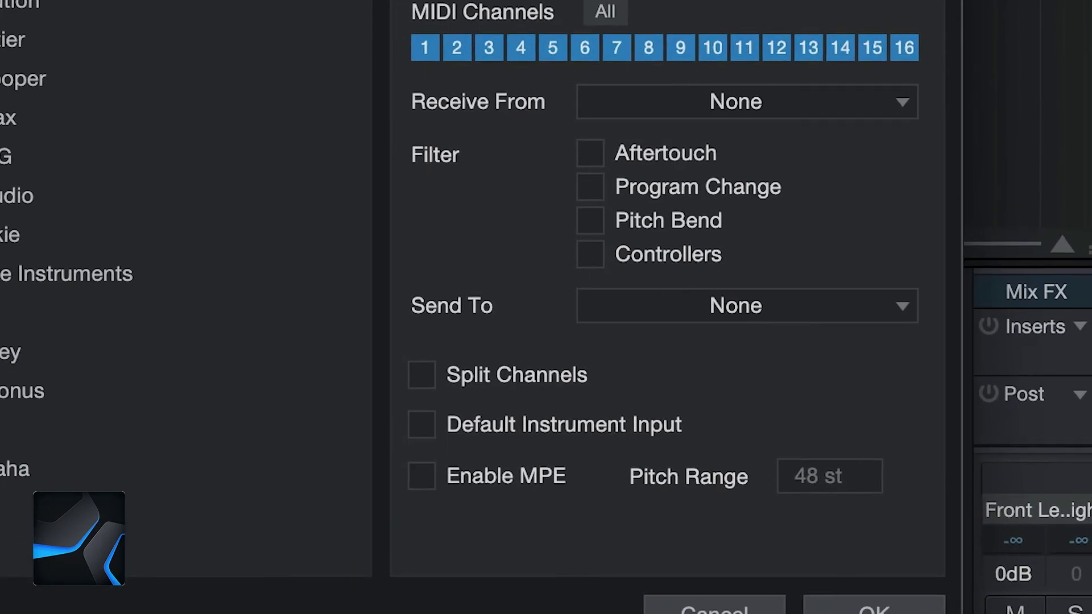
pyautogui.click(721, 98)
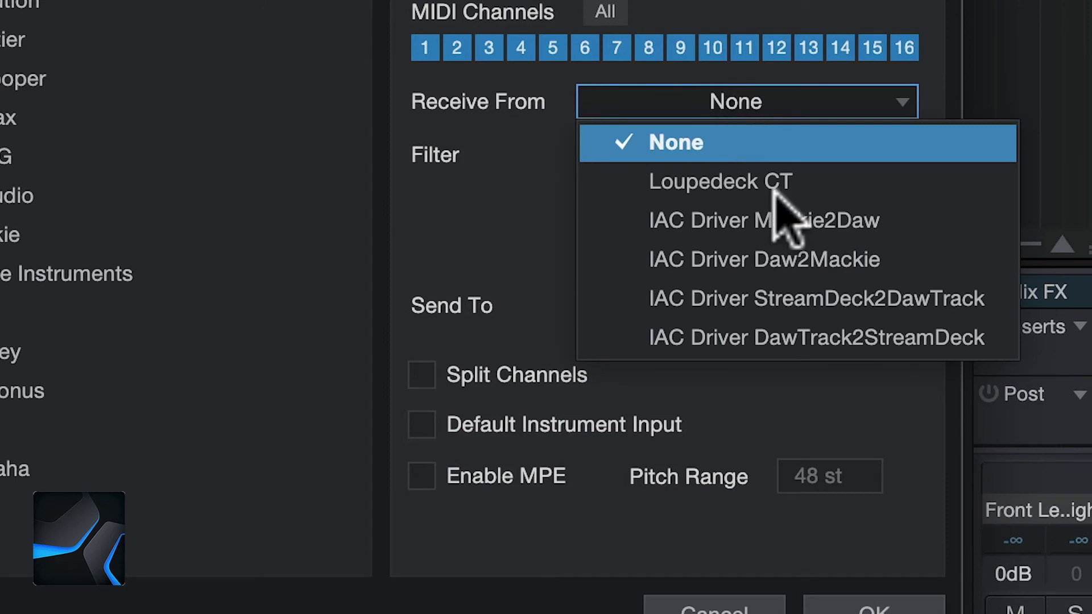
pyautogui.click(844, 300)
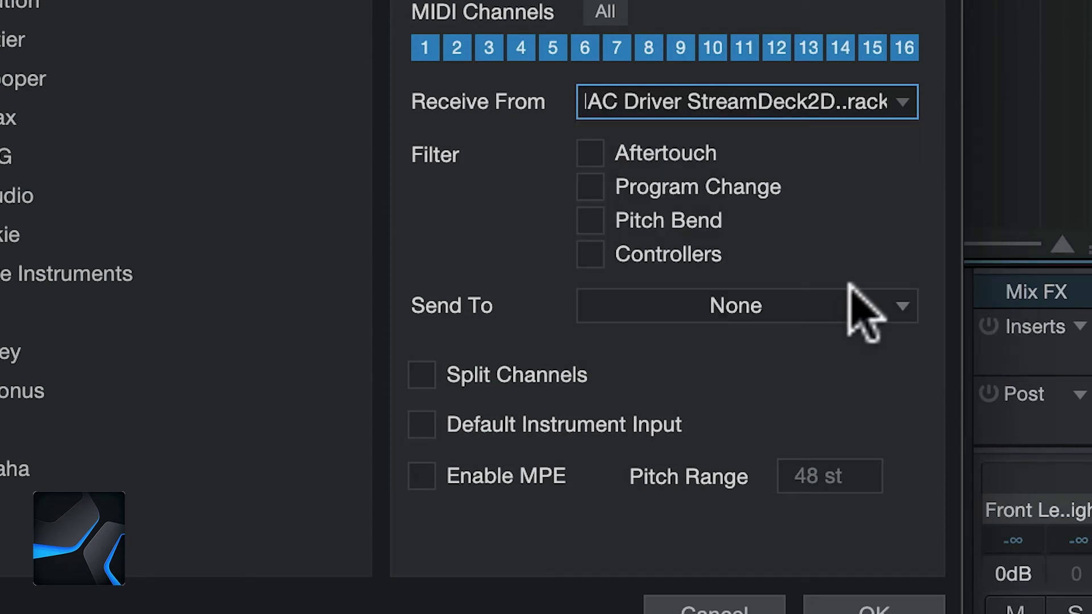
pyautogui.click(677, 310)
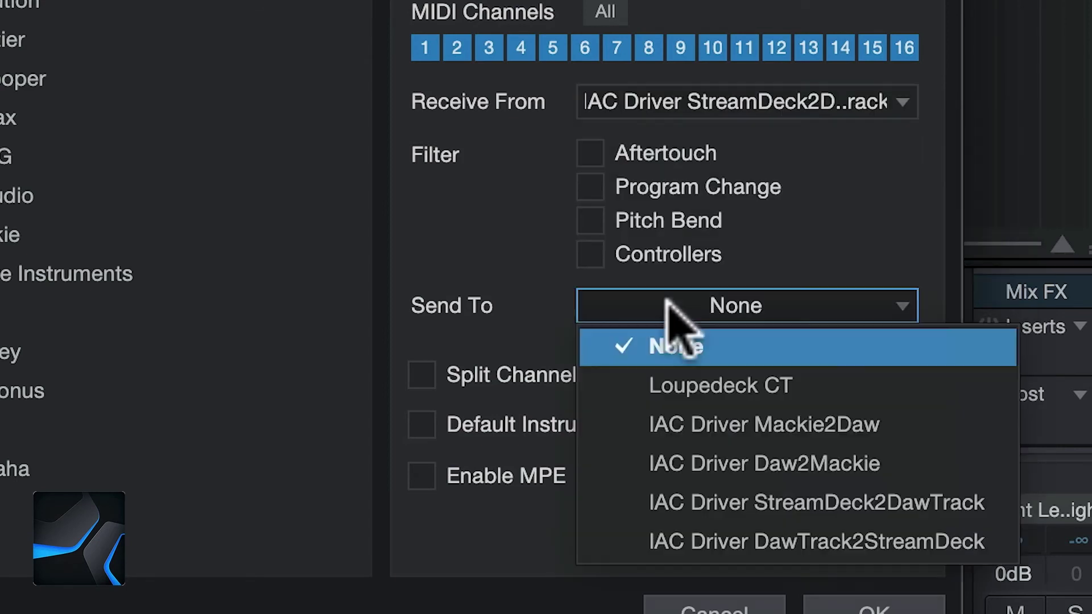
pyautogui.click(799, 540)
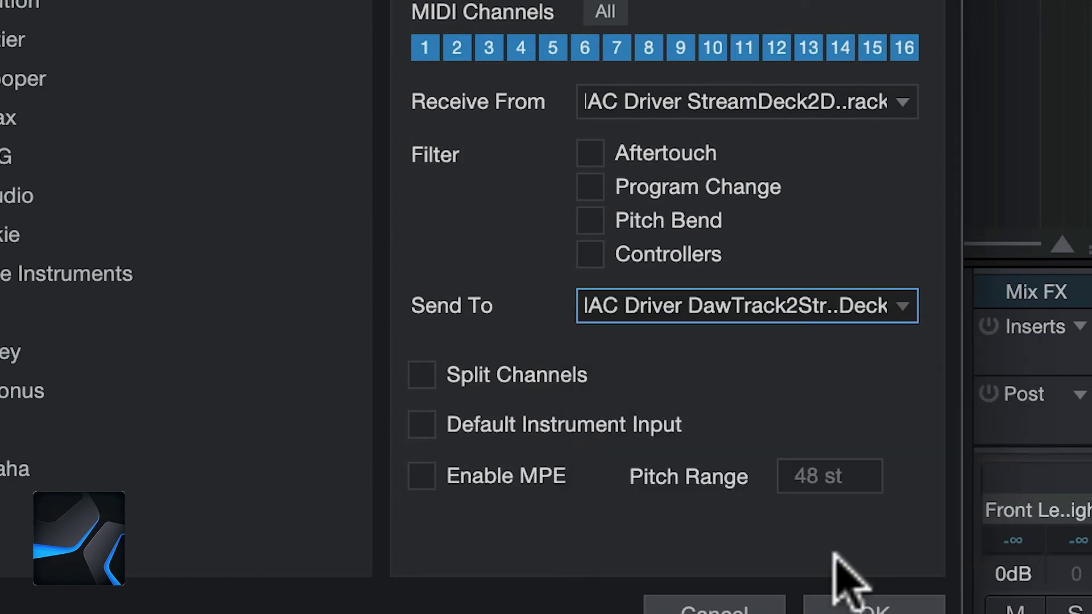
pyautogui.click(871, 605)
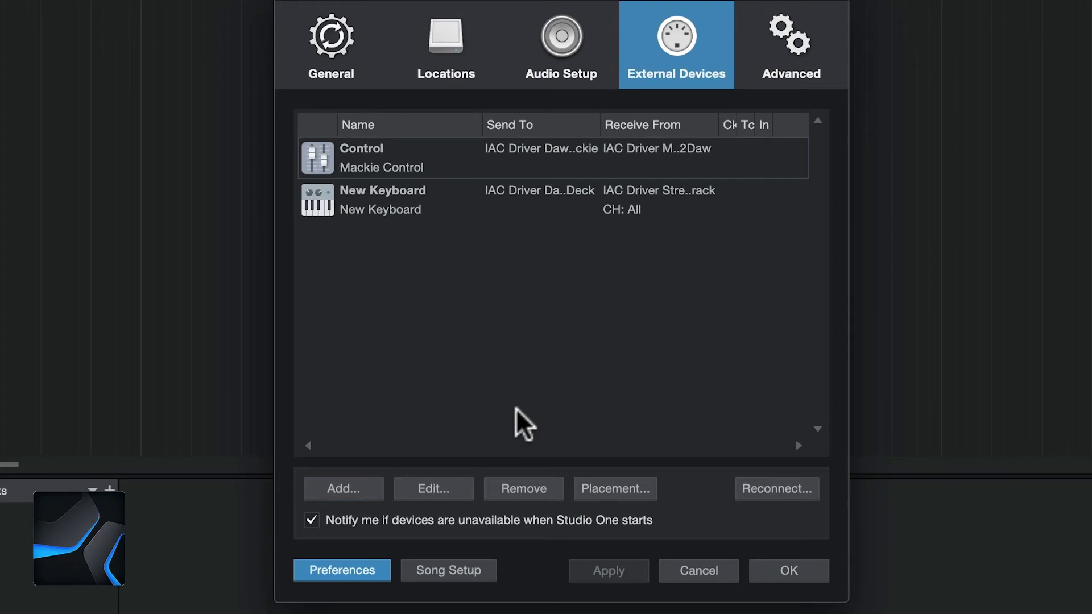
pyautogui.click(790, 571)
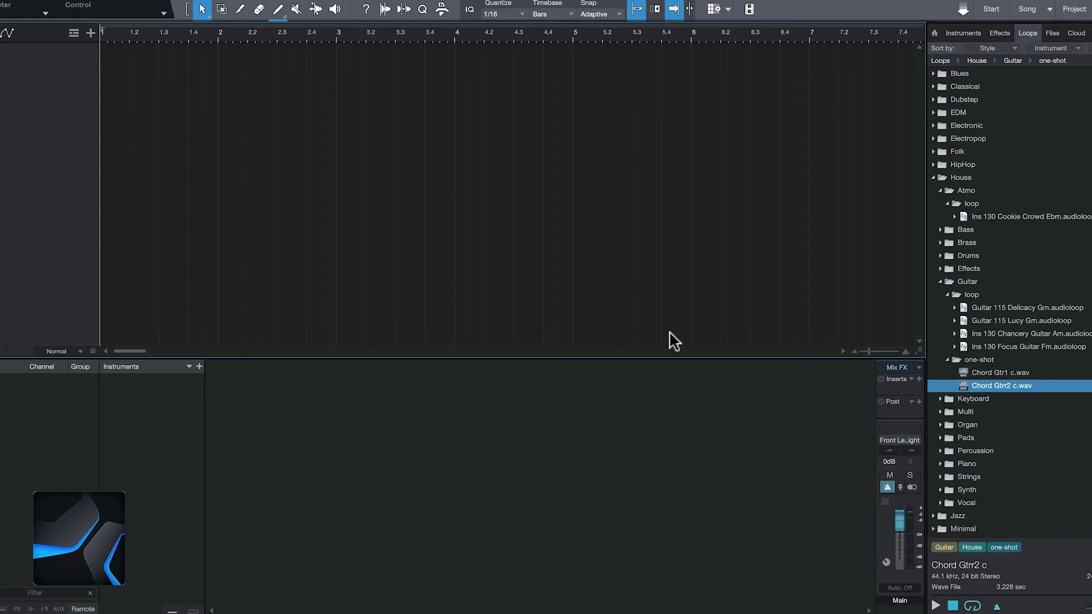
# Show the external devices list in the mix console and open the Mackie Control device for editing
pyautogui.press('F3')
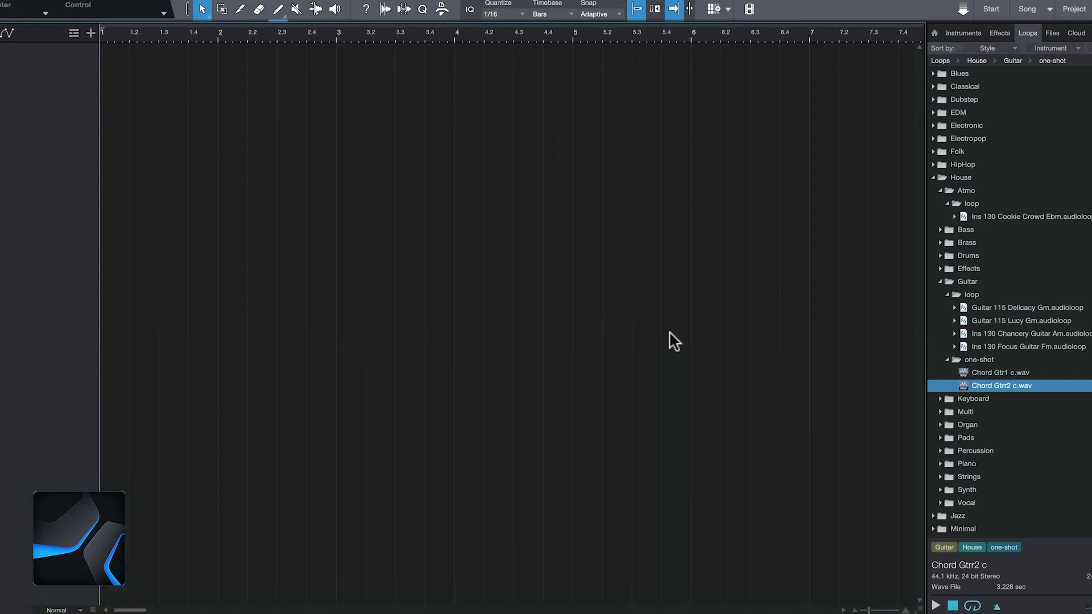
pyautogui.press('F3')
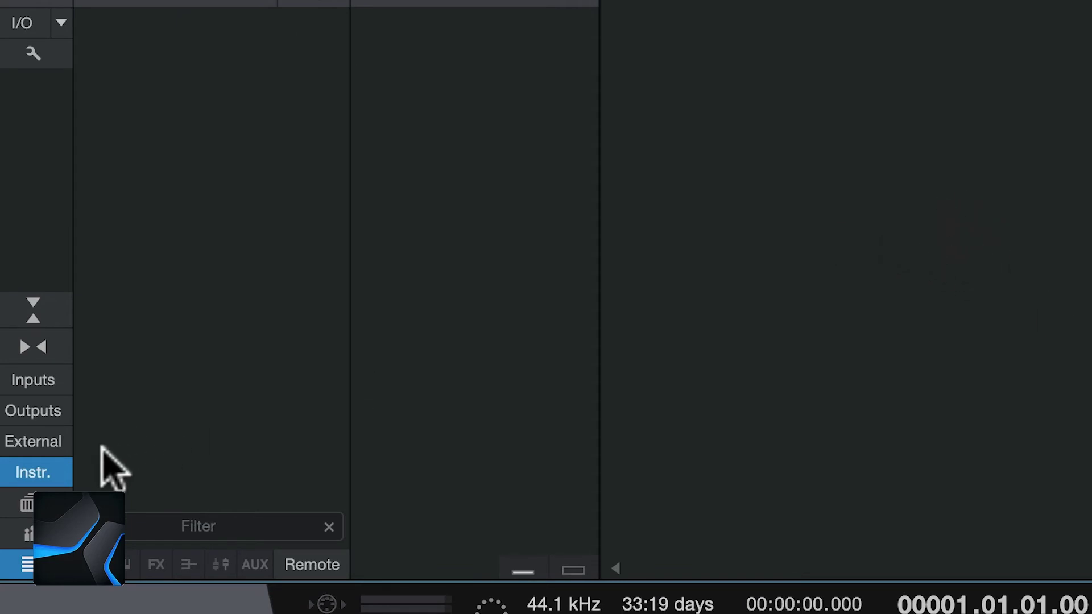
pyautogui.click(40, 442)
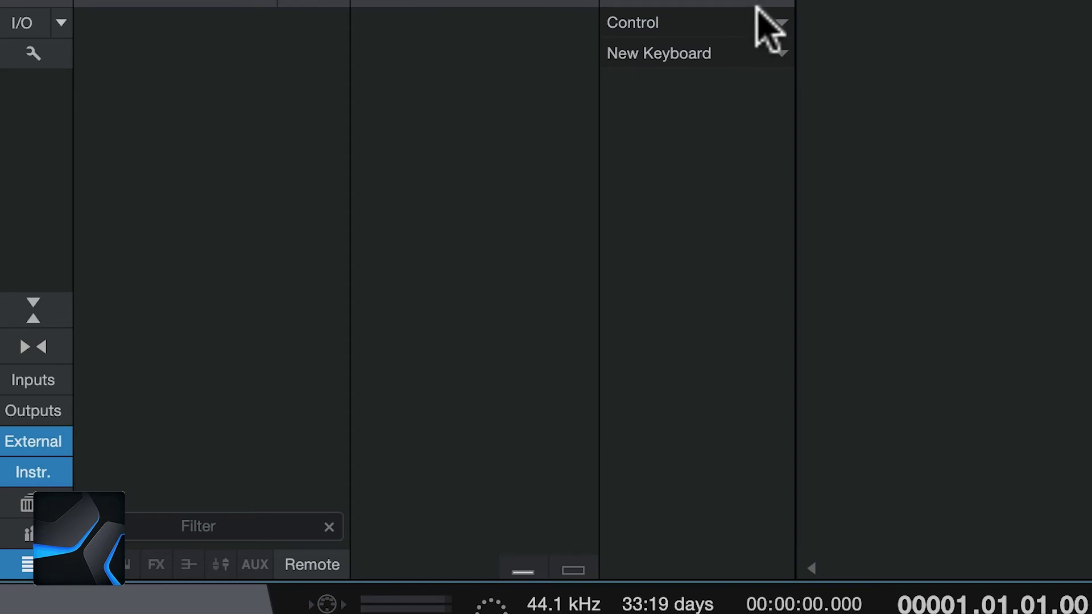
pyautogui.click(777, 21)
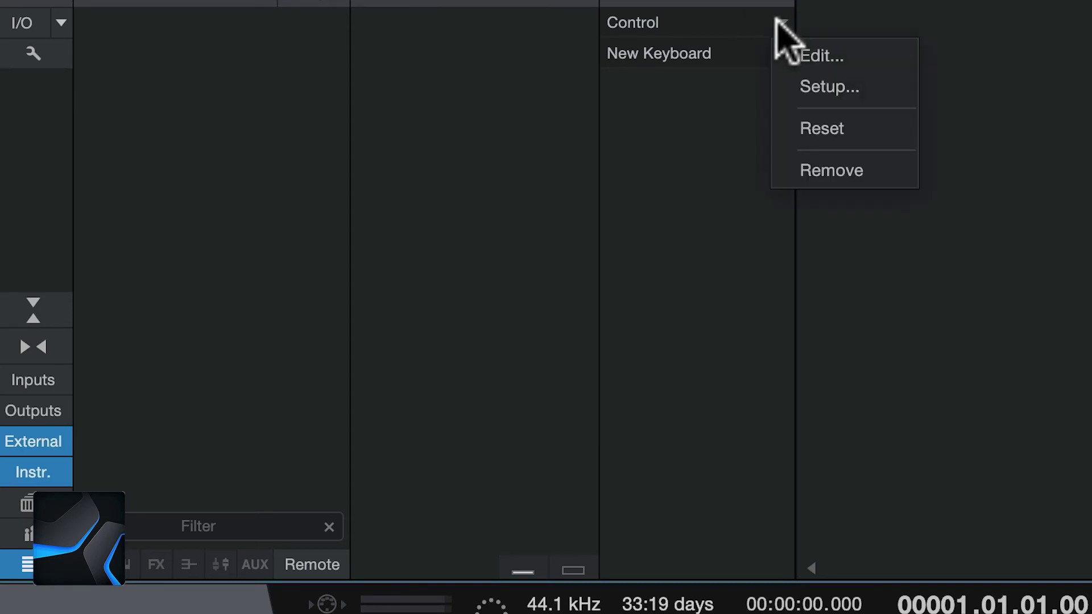
pyautogui.click(819, 55)
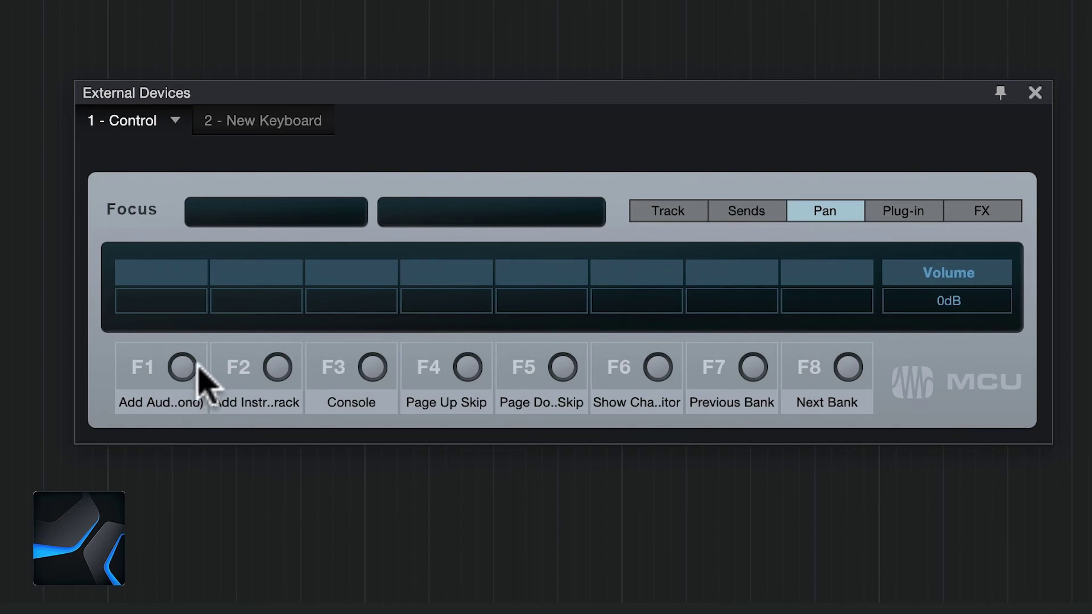
# Assign the Add Audio Track (mono) command to the F1 button of the Mackie Control device
pyautogui.rightClick(176, 366)
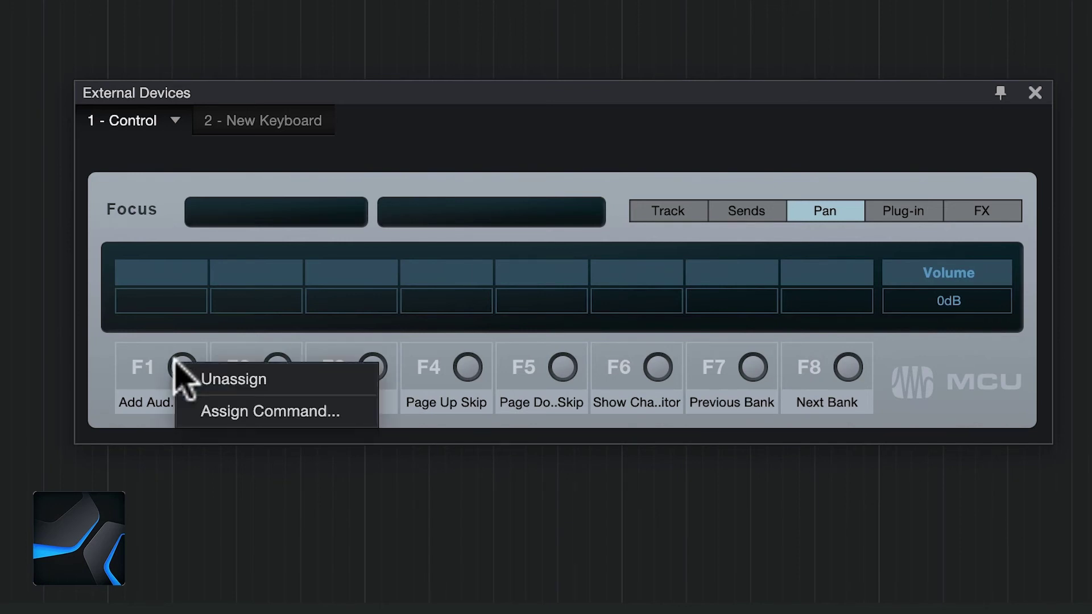
pyautogui.click(225, 416)
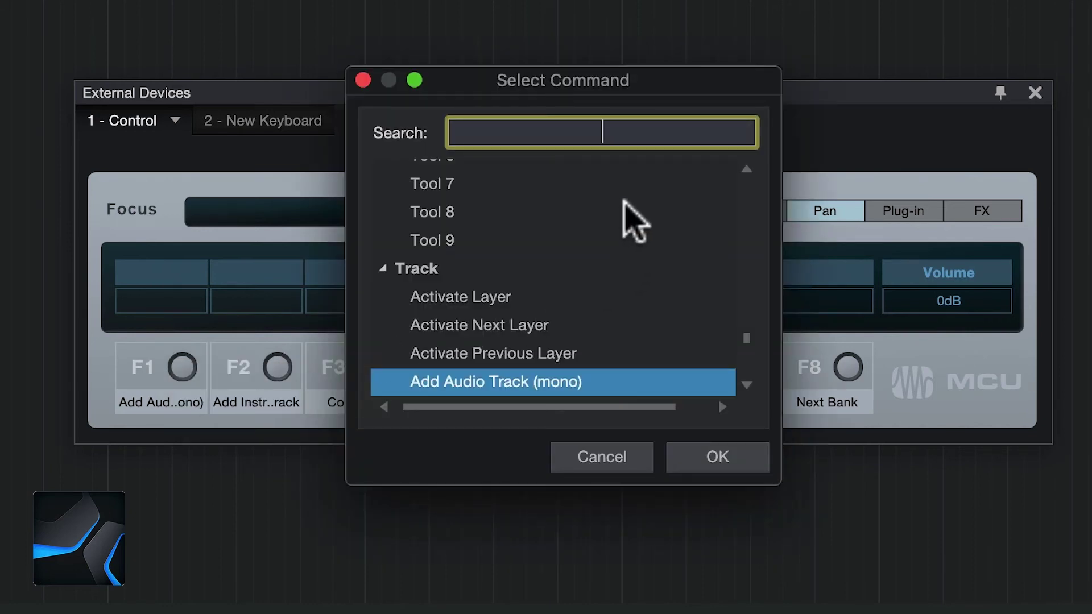
pyautogui.scroll(8, 683, 301)
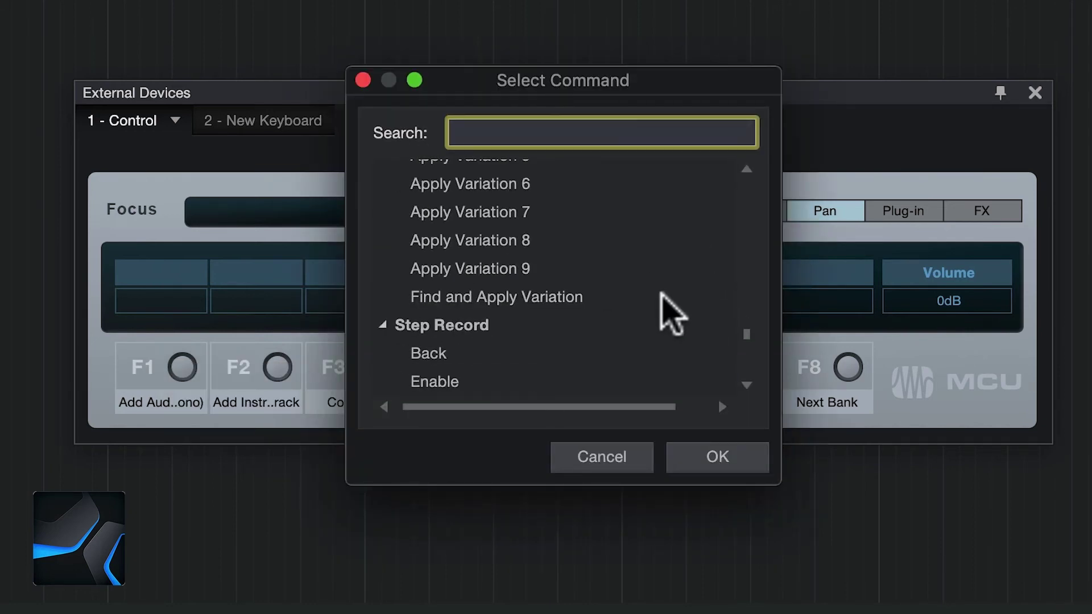
pyautogui.scroll(-8, 643, 256)
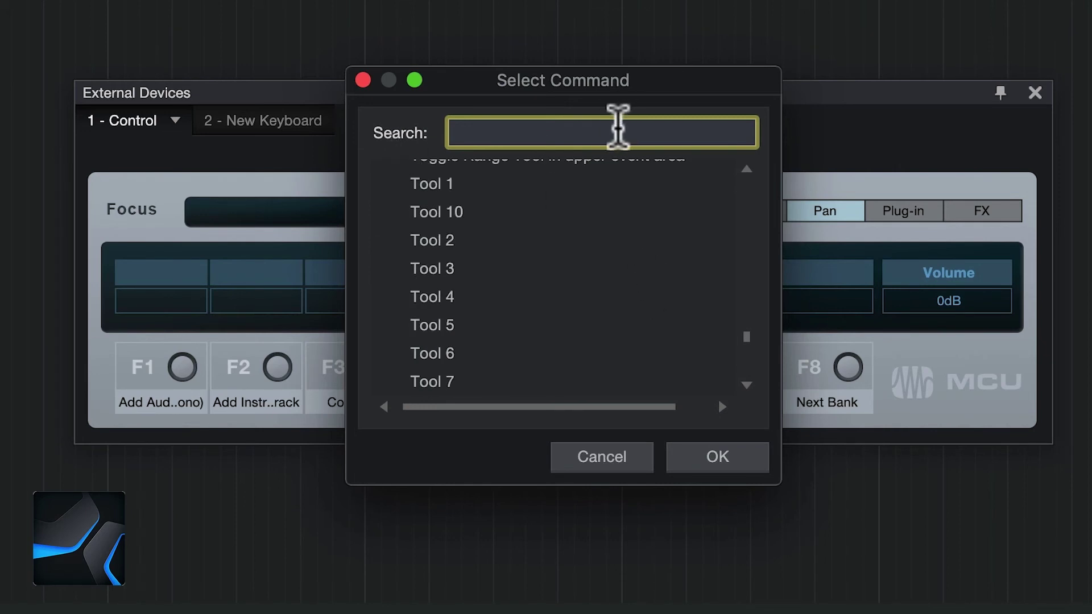
pyautogui.write('add au')
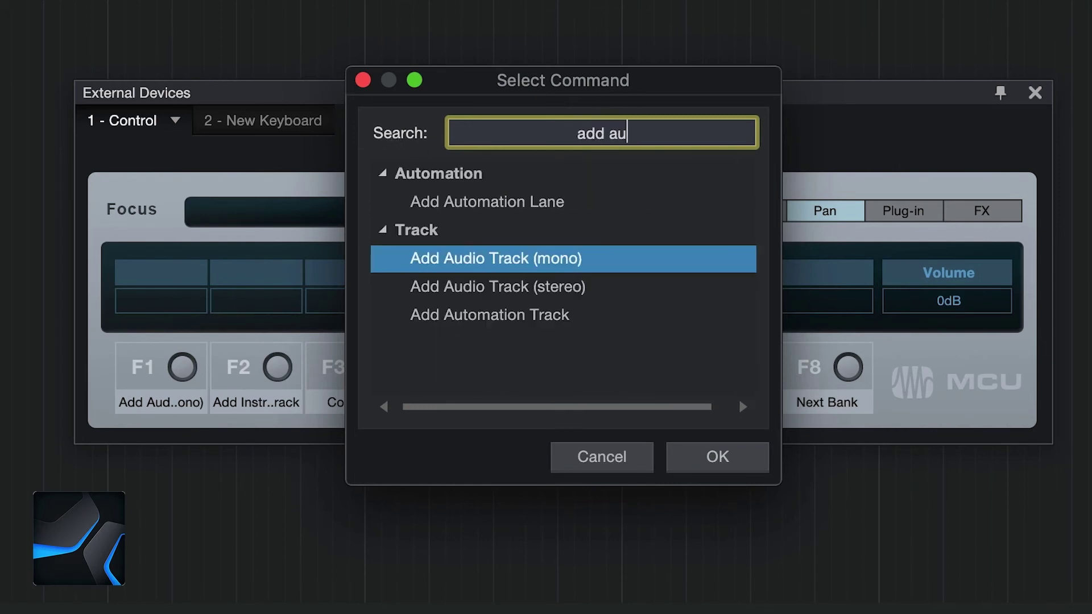
pyautogui.write('dio')
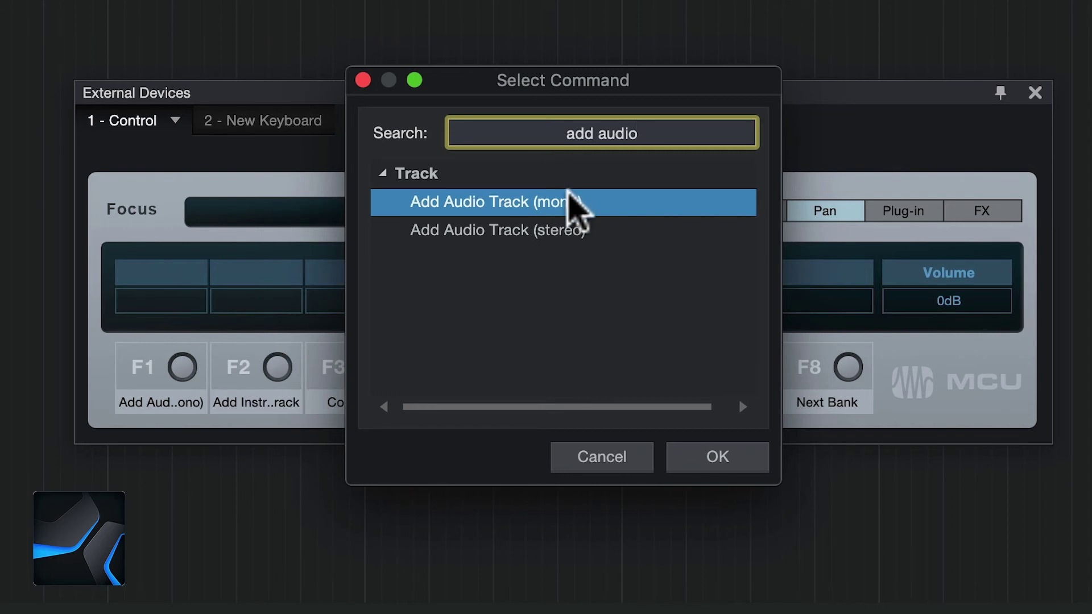
pyautogui.click(710, 456)
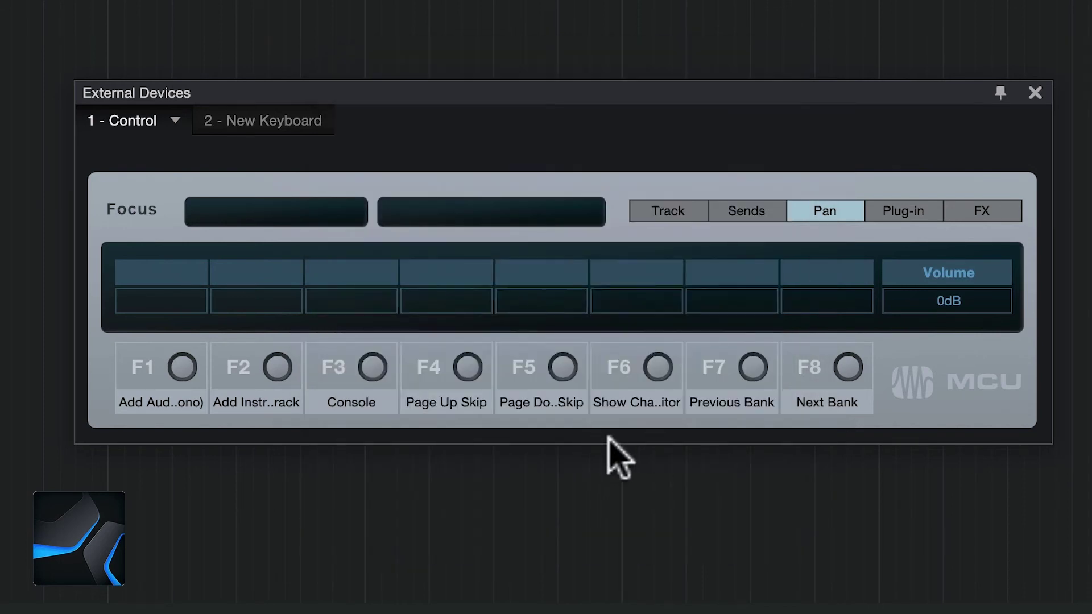
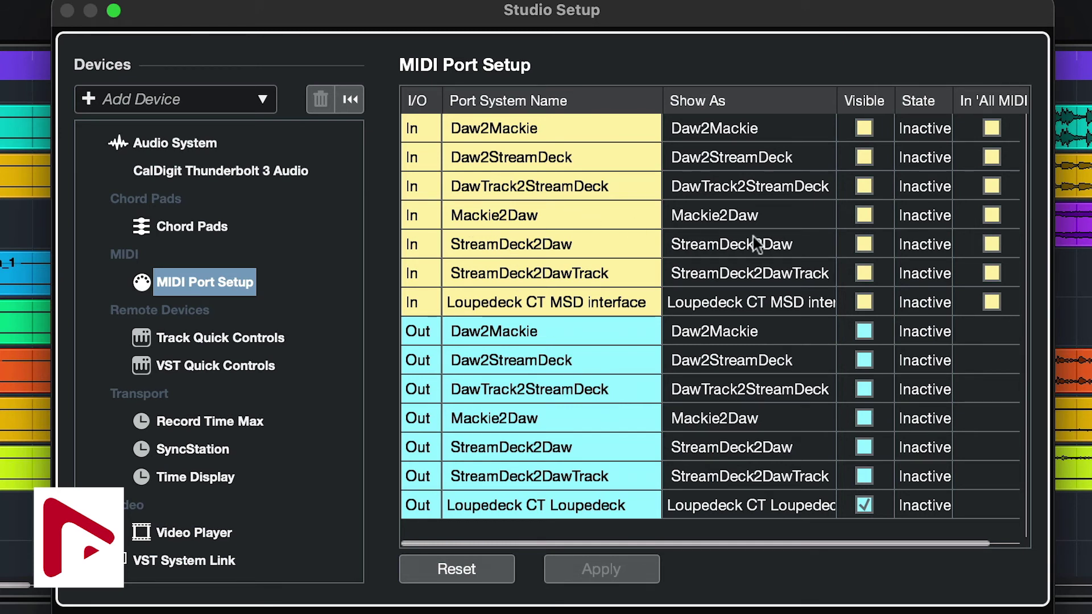
# In Nuendo, make inputs Mackie2Daw and StreamDeck2DawTrack and outputs Daw2Mackie and DawTrack2StreamDeck visible, including StreamDeck2DawTrack in All MIDI
pyautogui.click(863, 214)
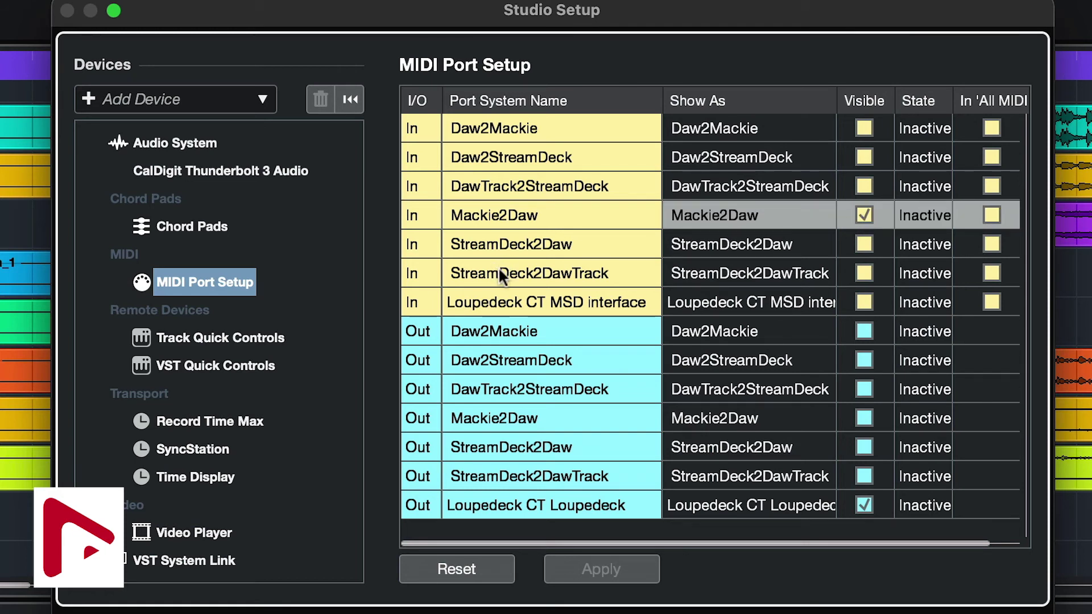
pyautogui.click(861, 272)
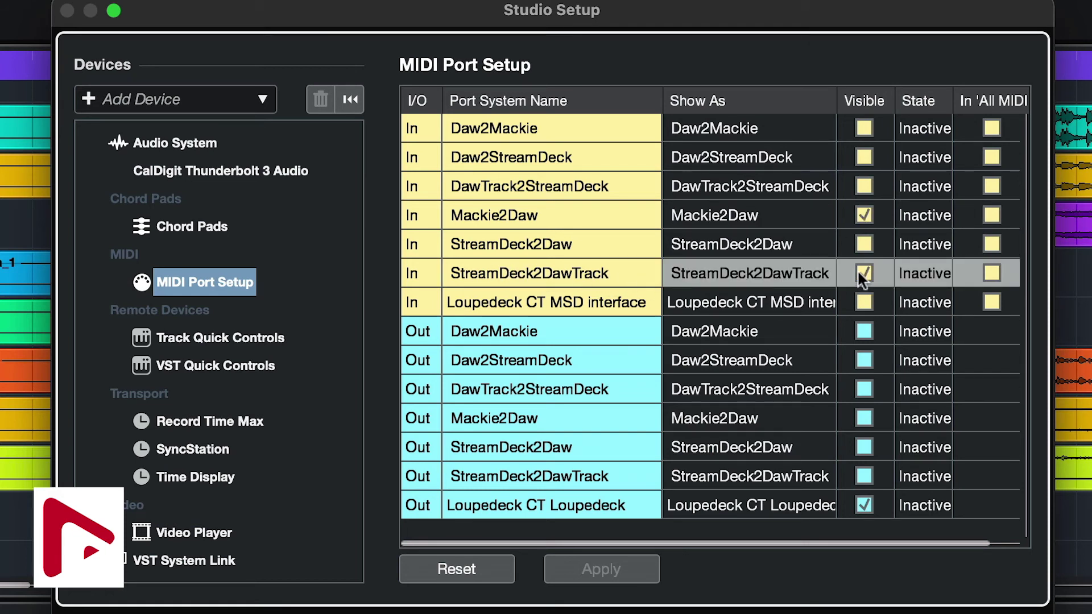
pyautogui.click(997, 268)
pyautogui.click(864, 331)
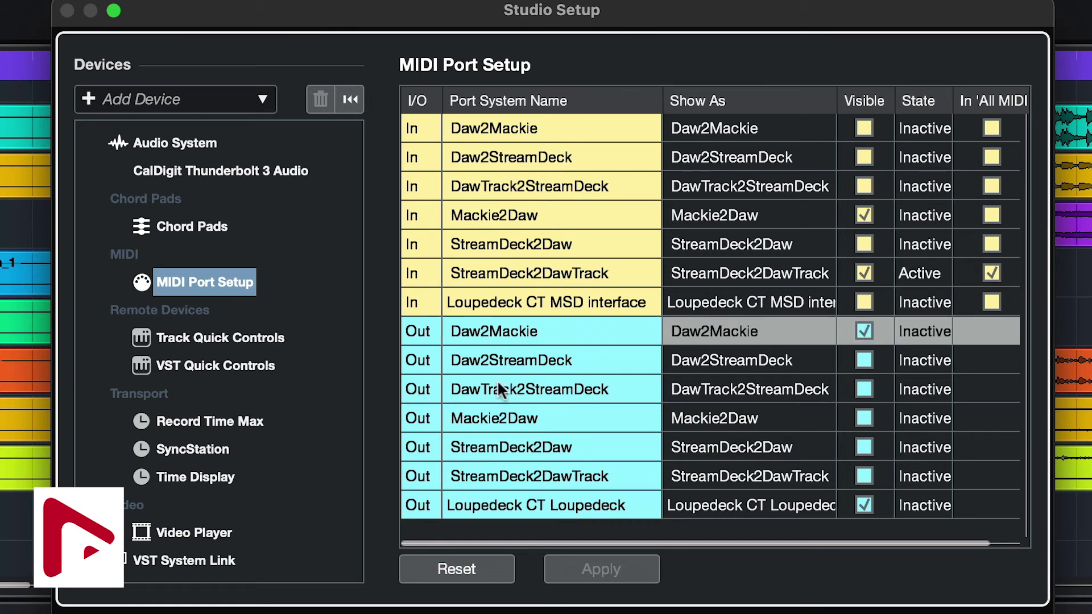
pyautogui.click(864, 389)
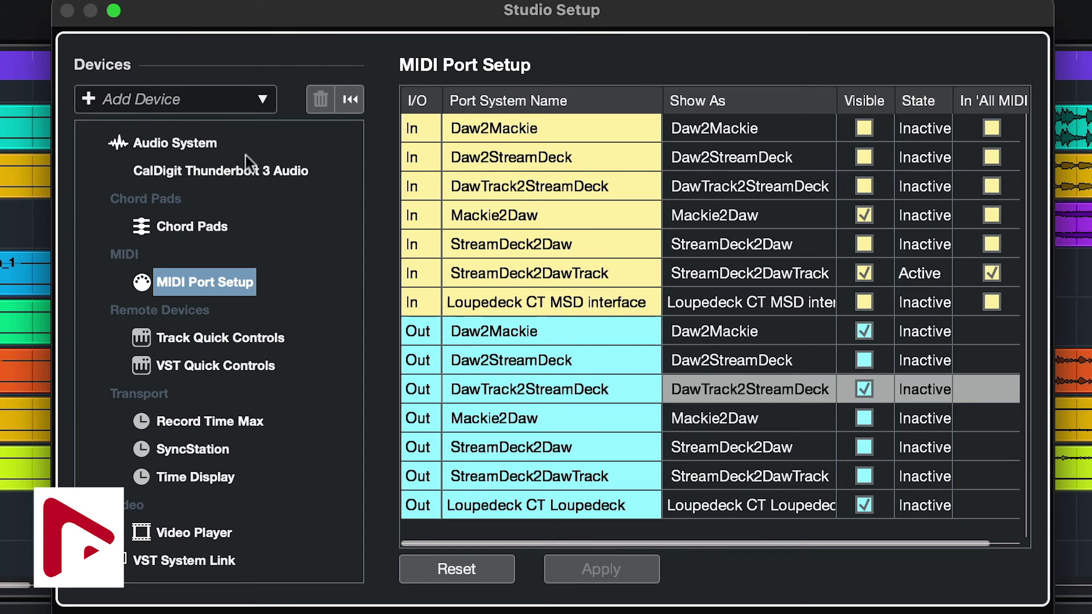
# Add a Mackie Control remote device with MIDI input Mackie2Daw and MIDI output Daw2Mackie
pyautogui.click(227, 103)
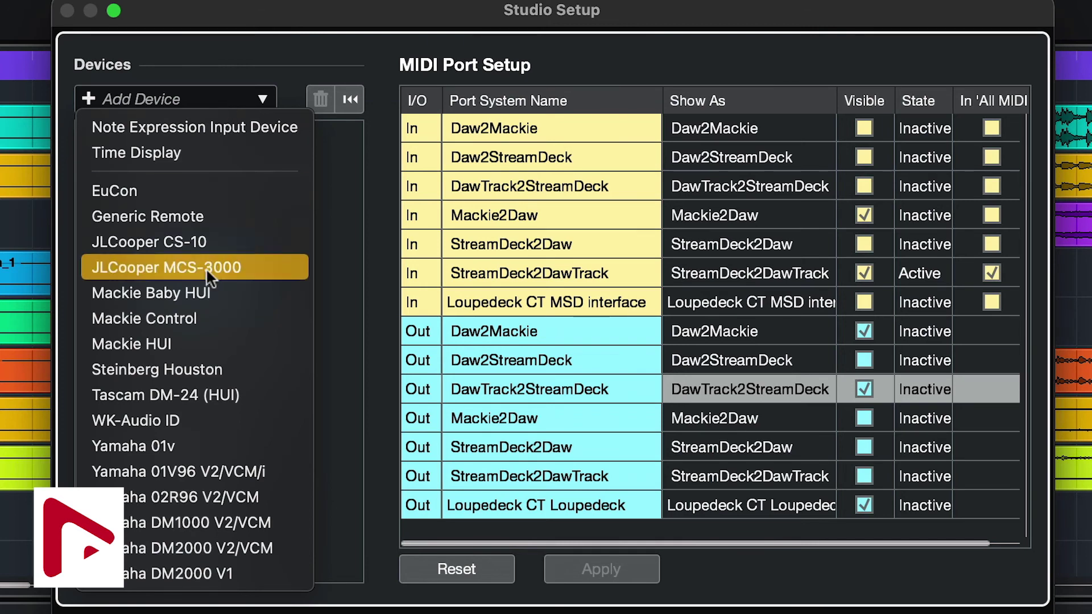
pyautogui.press('Escape')
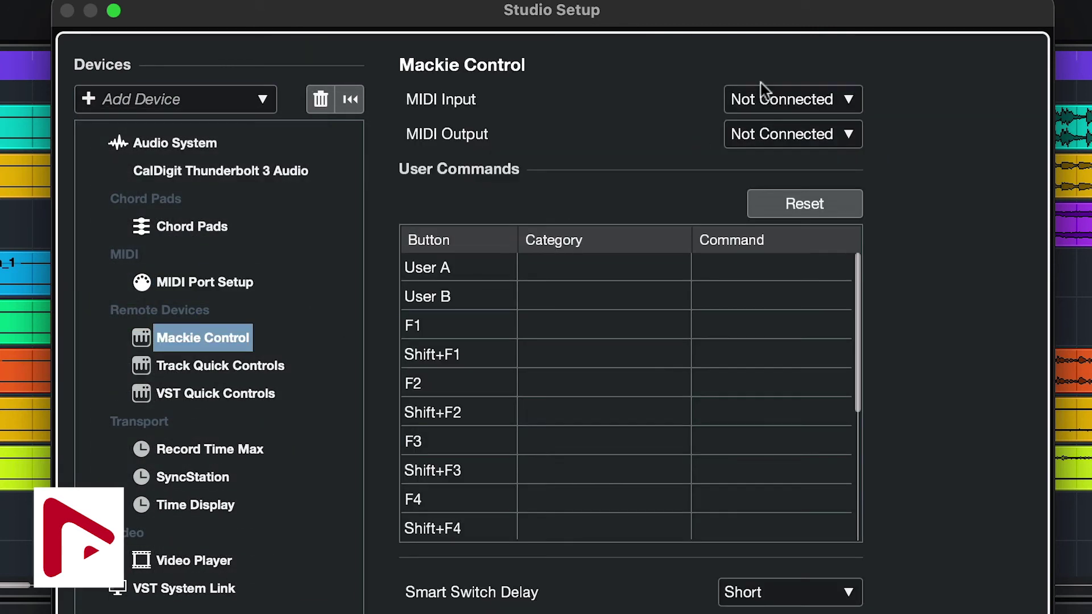
pyautogui.click(807, 95)
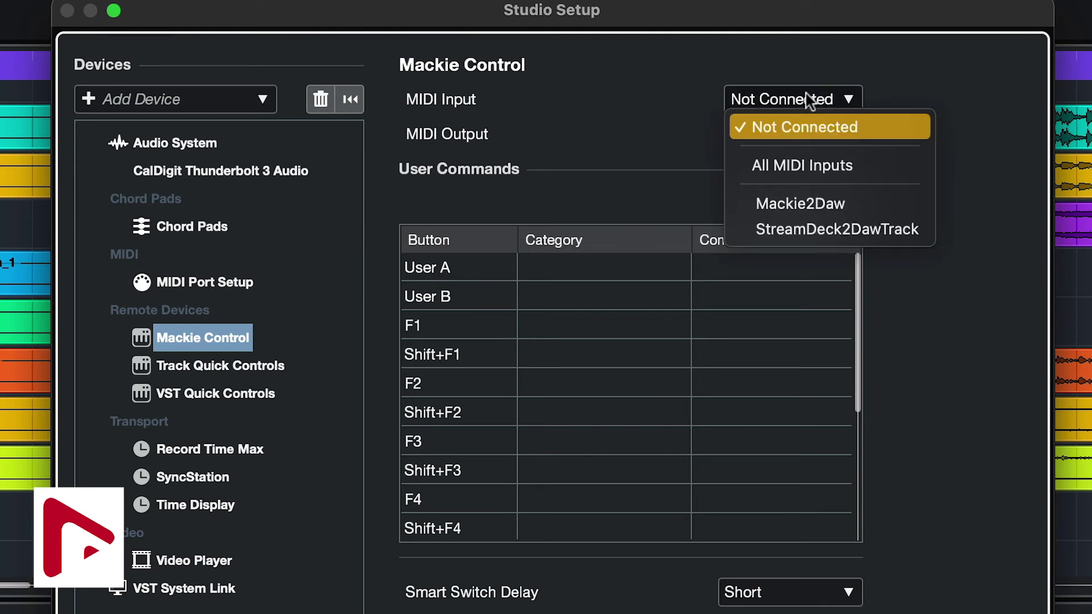
pyautogui.click(830, 200)
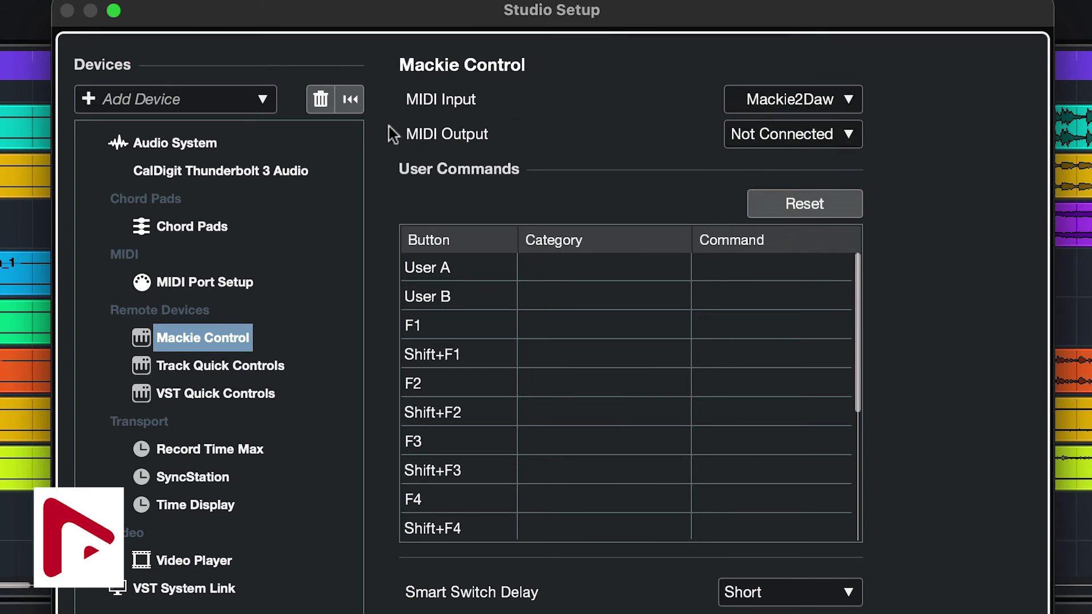
pyautogui.click(803, 124)
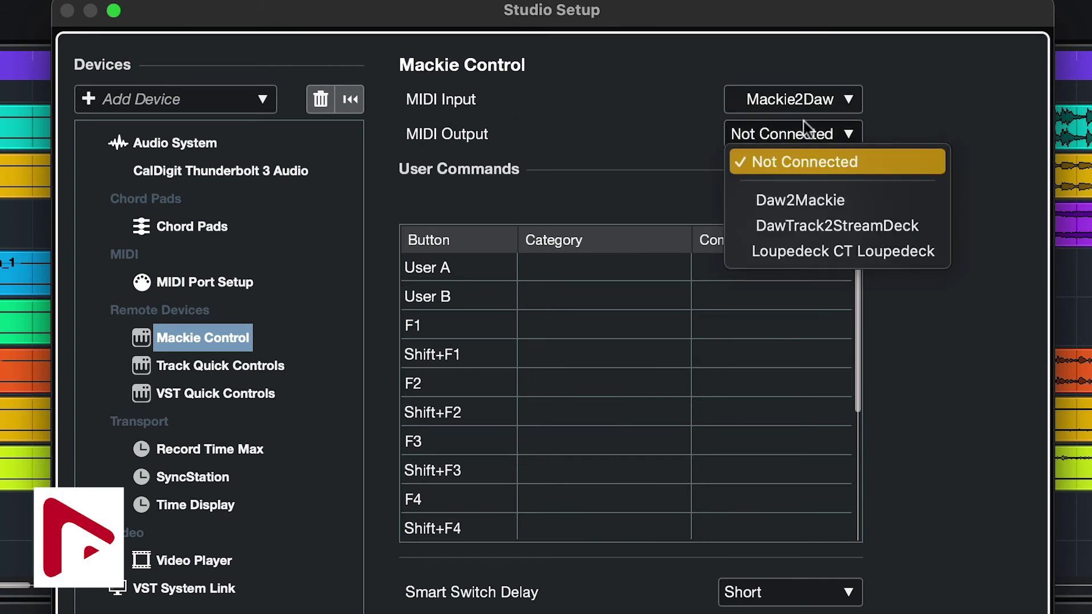
pyautogui.click(817, 201)
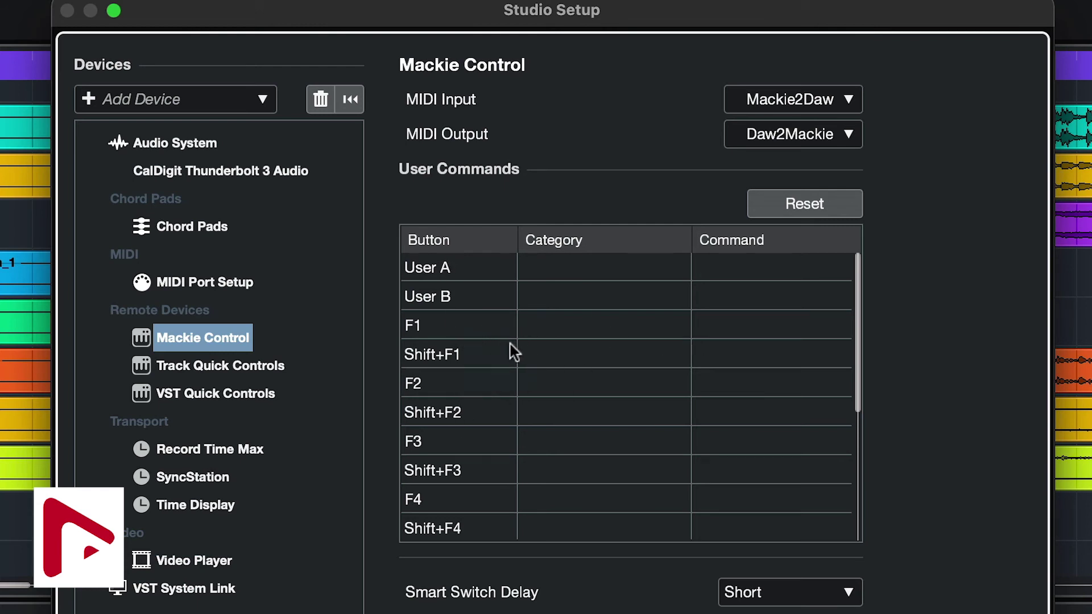
# Assign the Add Track command Audio Mono to user button F1 and the Add Track command Instrument to F2
pyautogui.click(573, 319)
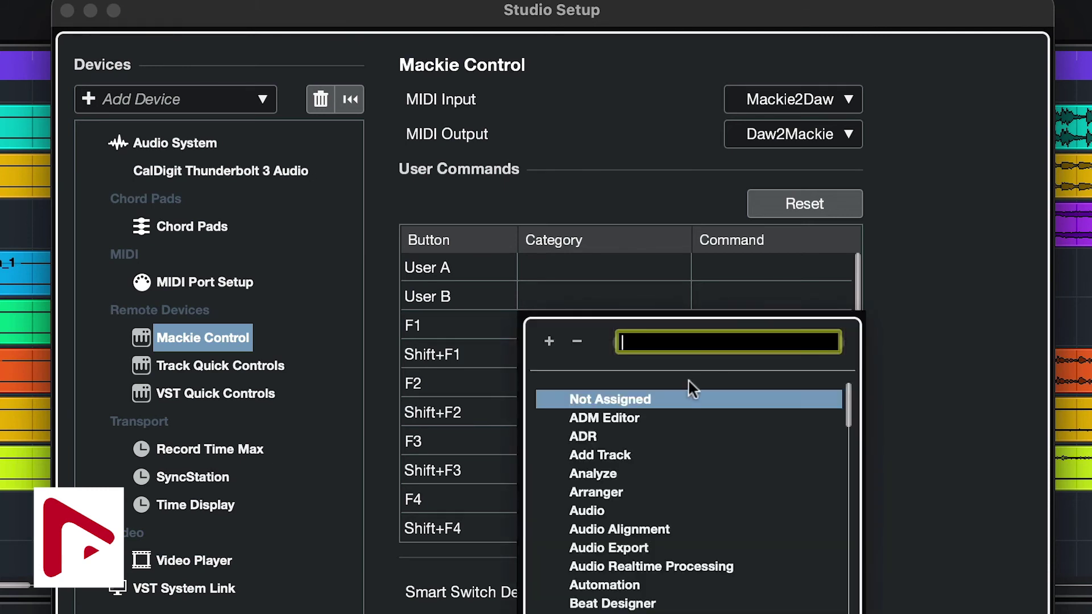
pyautogui.click(651, 458)
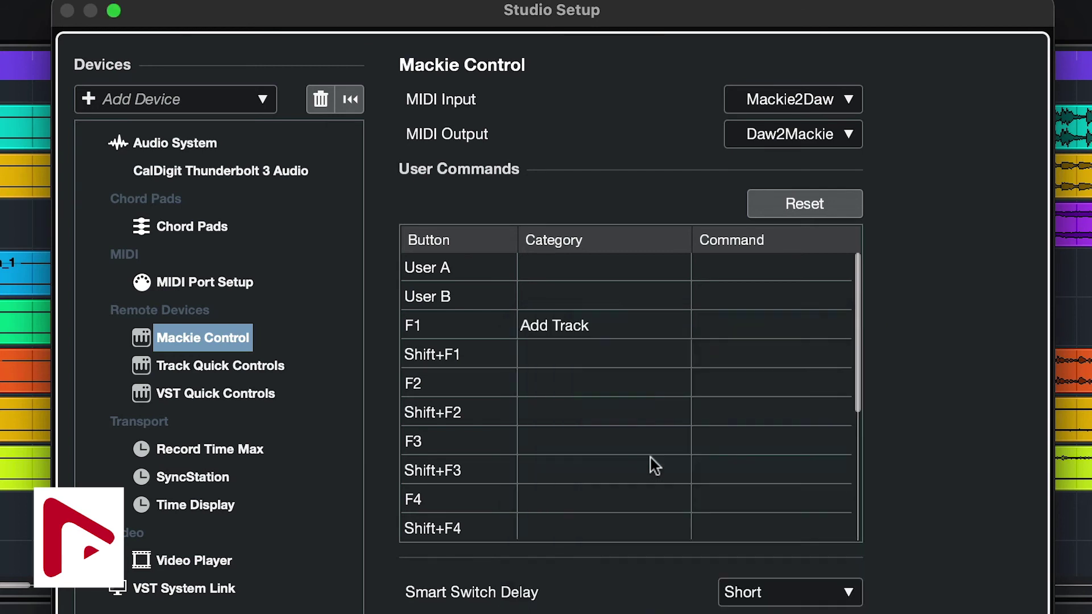
pyautogui.click(741, 332)
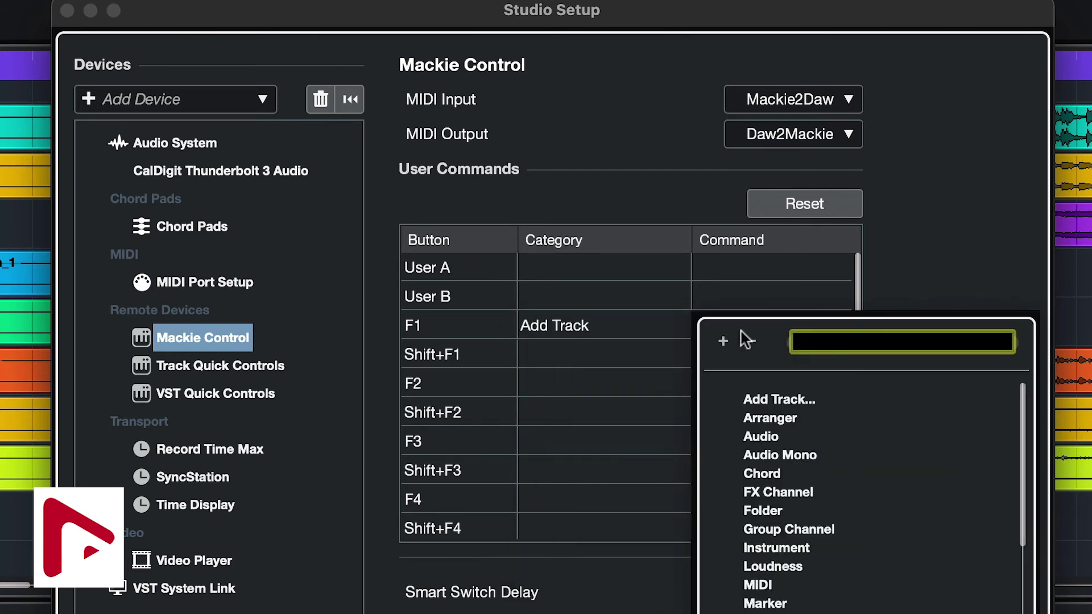
pyautogui.click(766, 455)
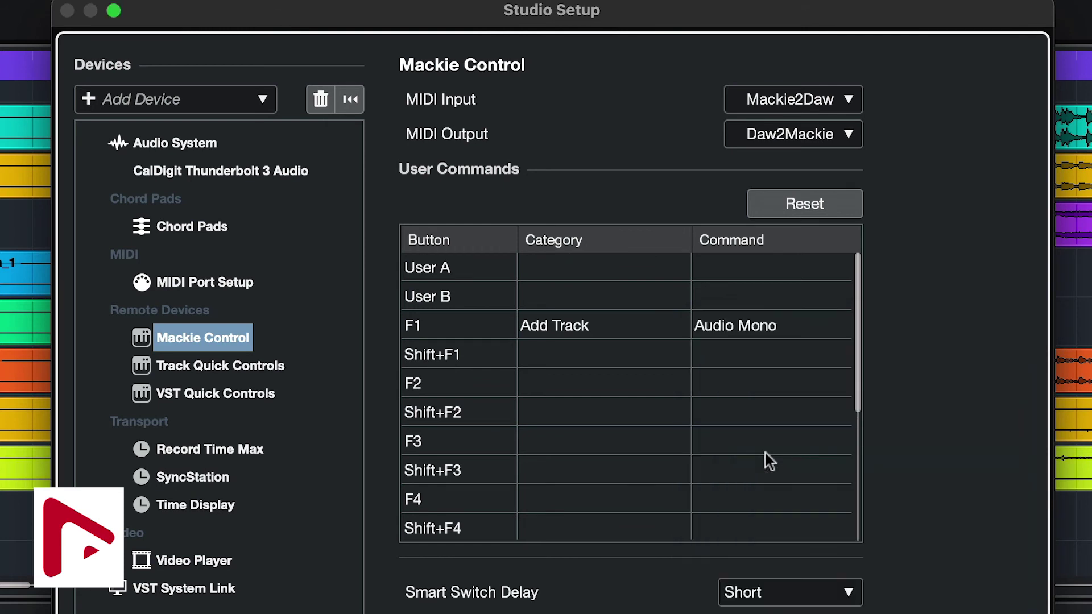
pyautogui.click(538, 387)
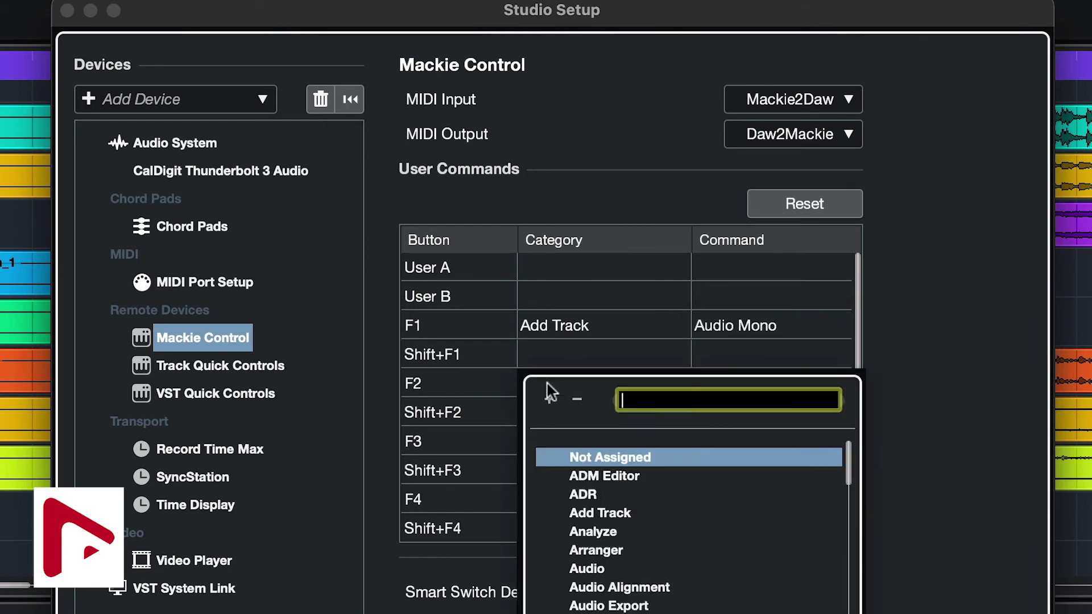
pyautogui.click(645, 512)
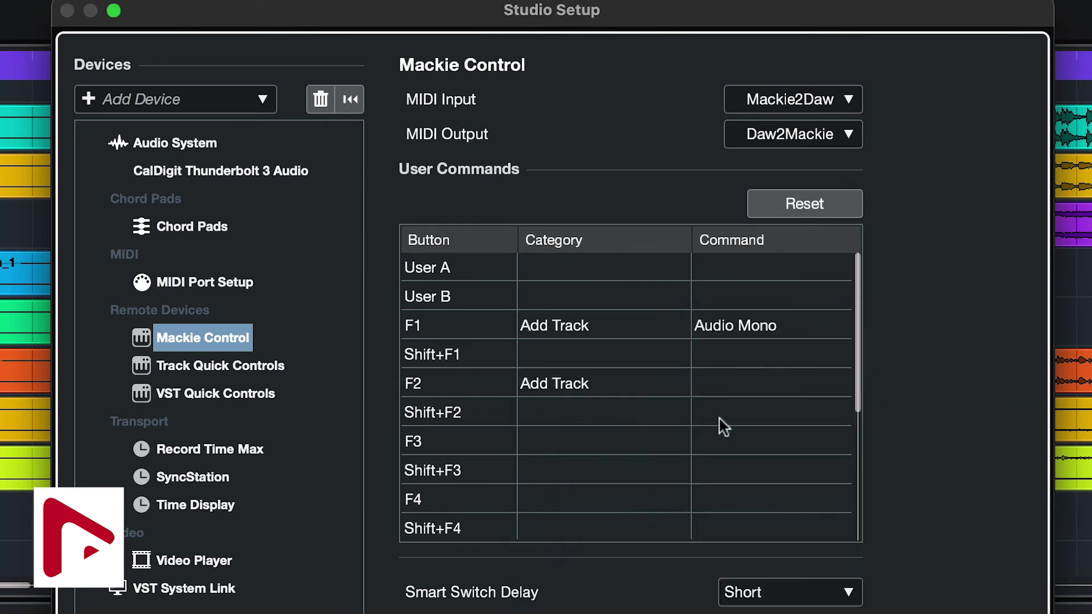
pyautogui.click(739, 393)
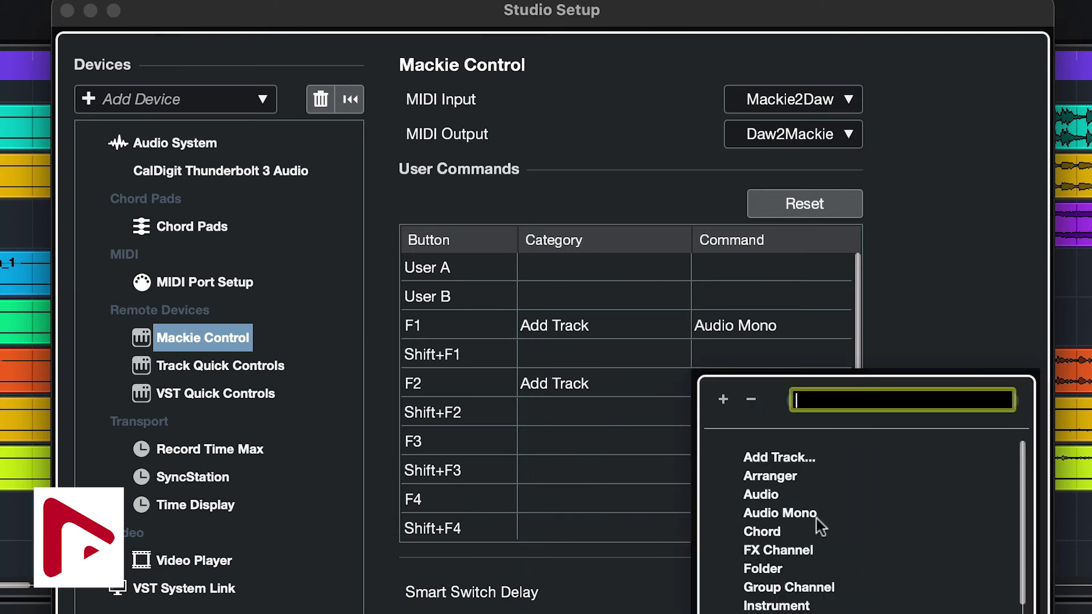
pyautogui.click(811, 603)
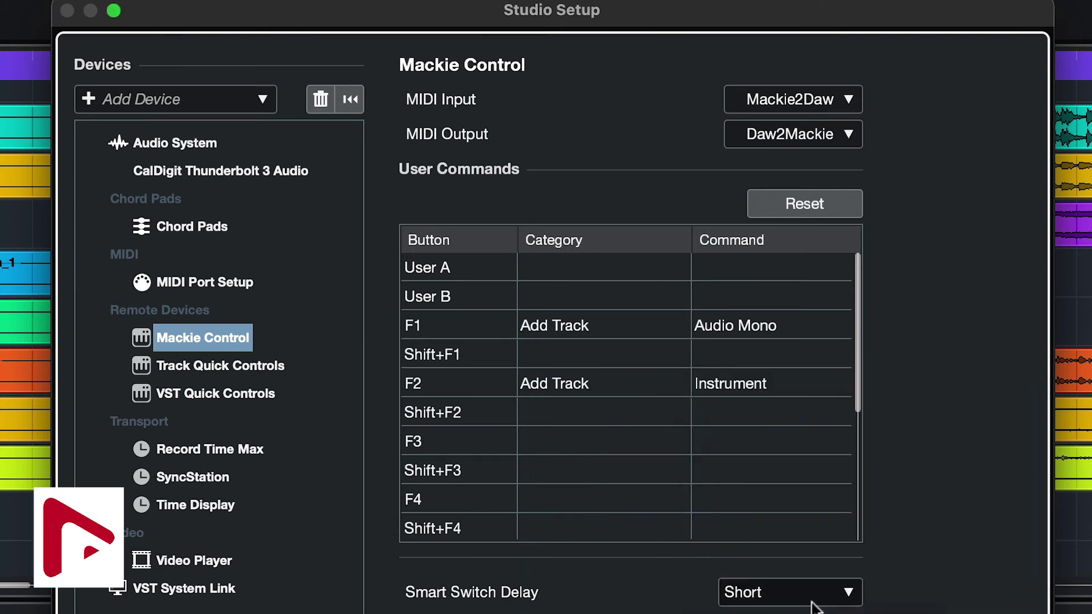
# Assign the Transport command Activate Metronome to user button F3
pyautogui.click(545, 440)
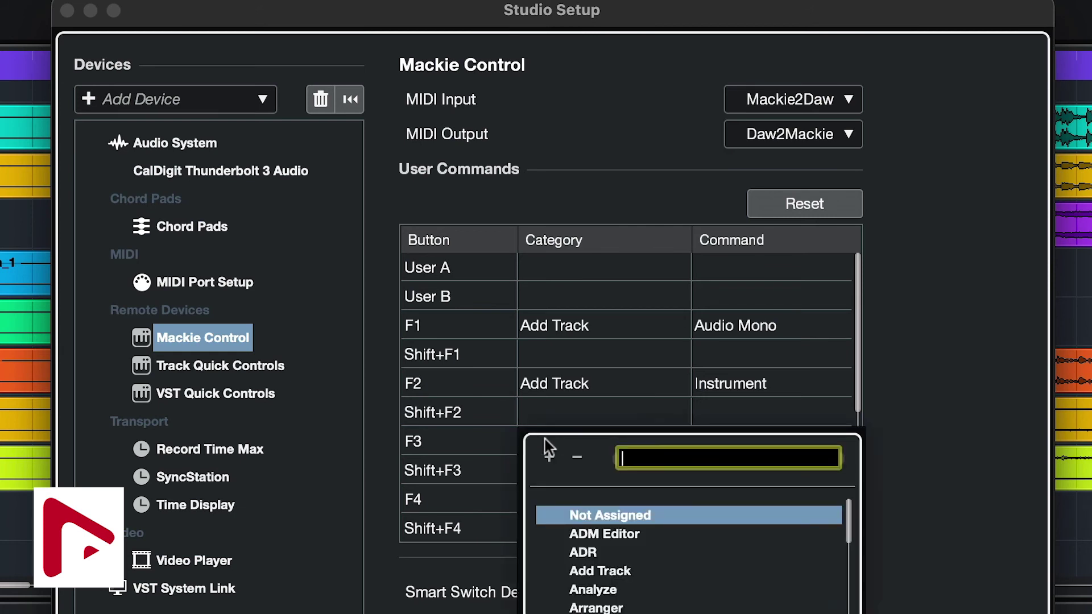
pyautogui.scroll(-10, 638, 577)
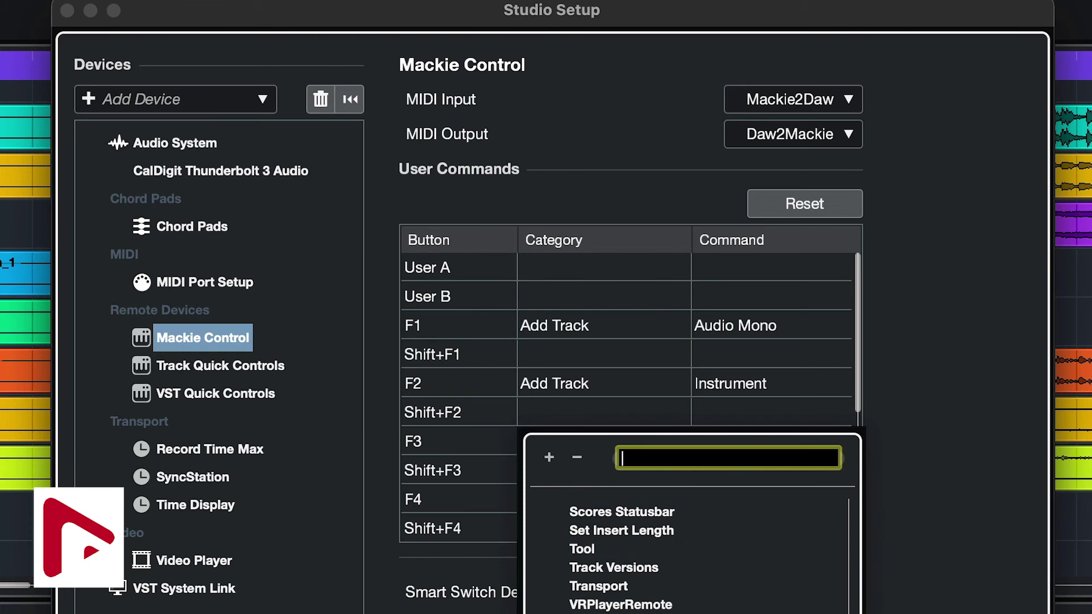
pyautogui.click(626, 585)
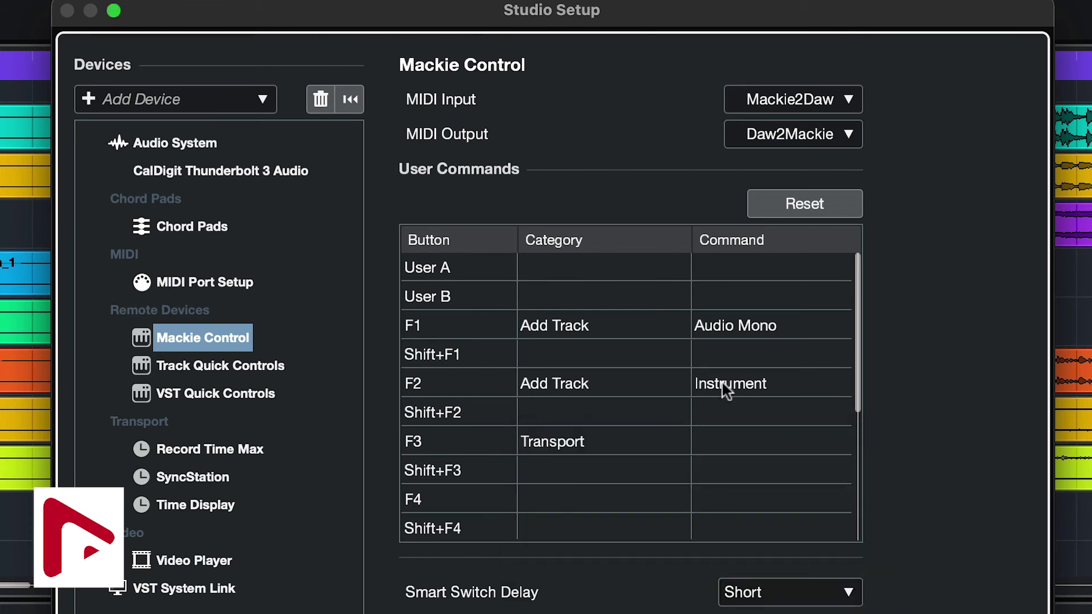
pyautogui.click(743, 433)
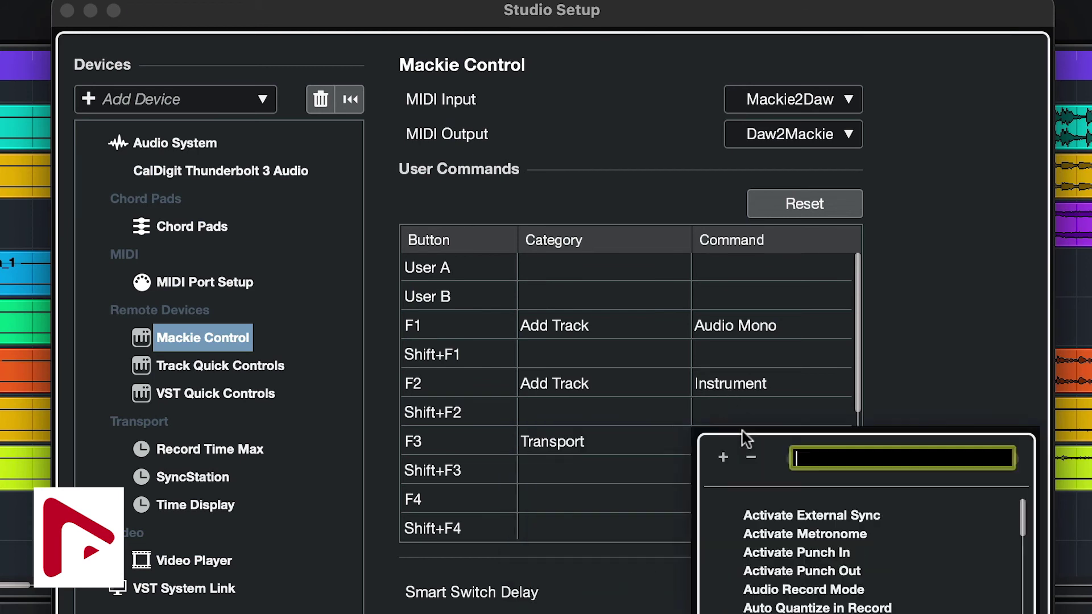
pyautogui.click(818, 522)
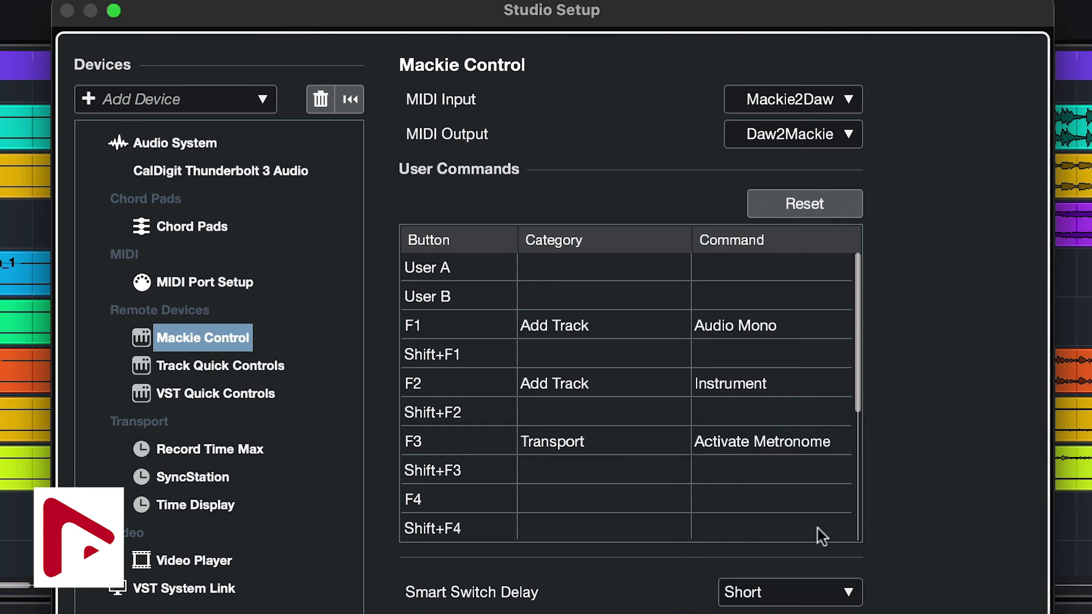
# Assign the Project command Select Track: Prev to user button F4 of the Mackie Control
pyautogui.scroll(-3, 642, 452)
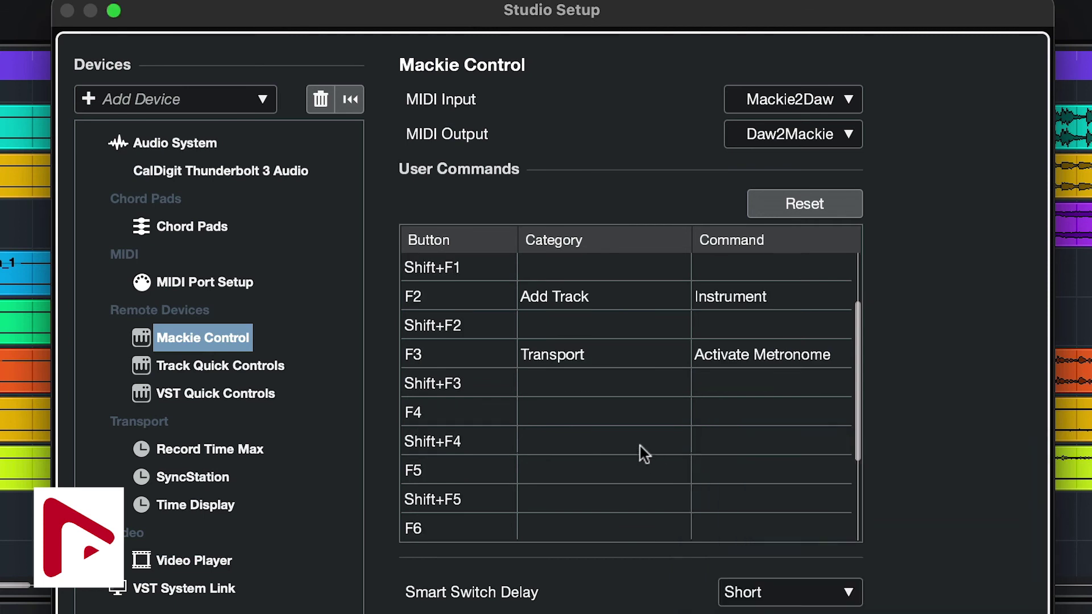
pyautogui.click(551, 418)
pyautogui.scroll(-10, 649, 580)
pyautogui.scroll(-4, 648, 591)
pyautogui.scroll(6, 648, 590)
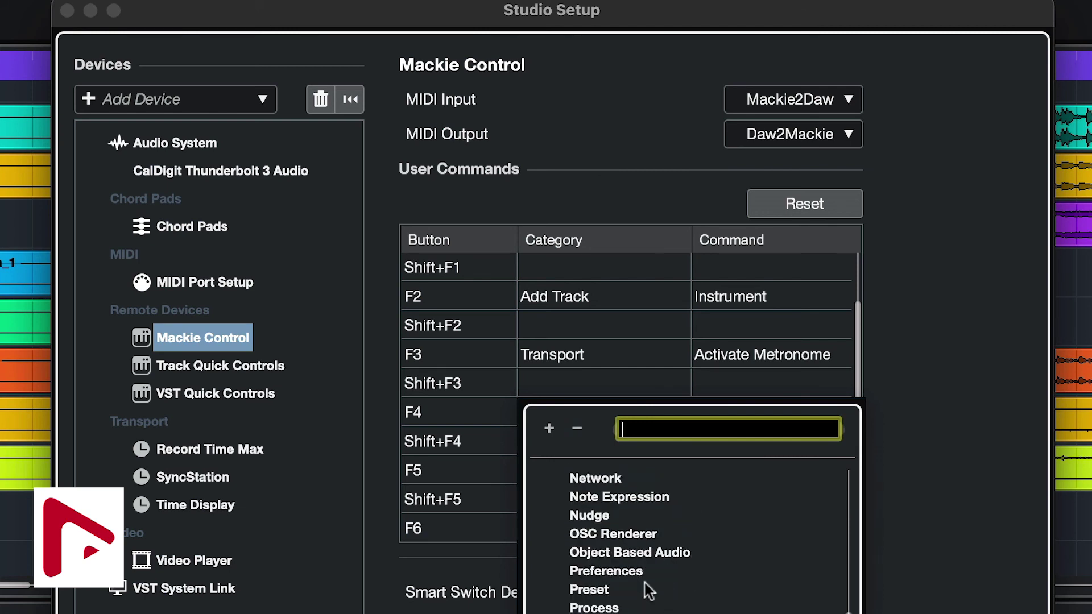
pyautogui.click(594, 613)
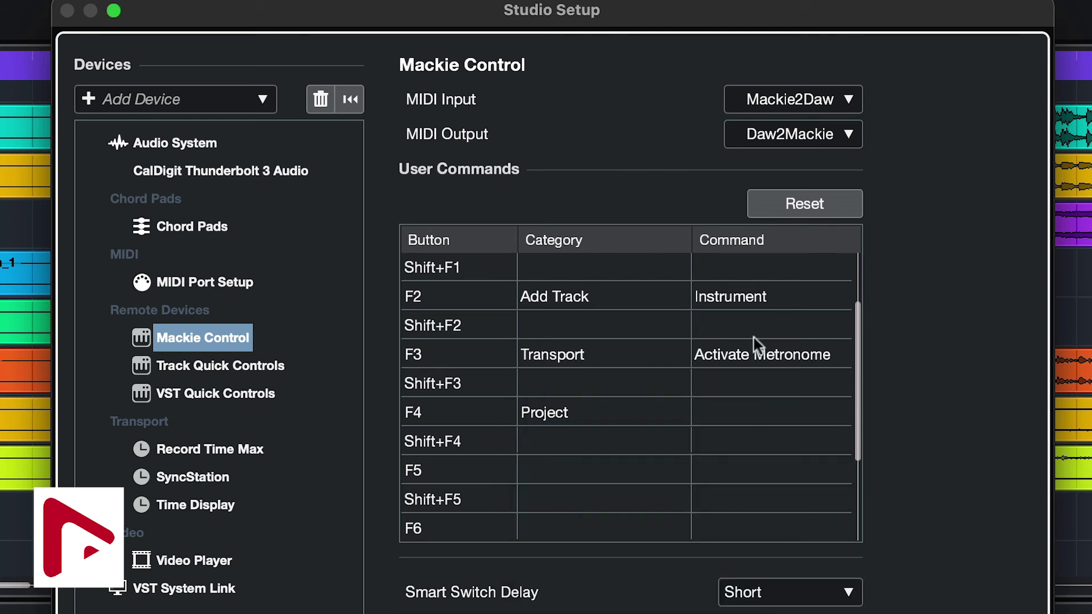
pyautogui.click(736, 404)
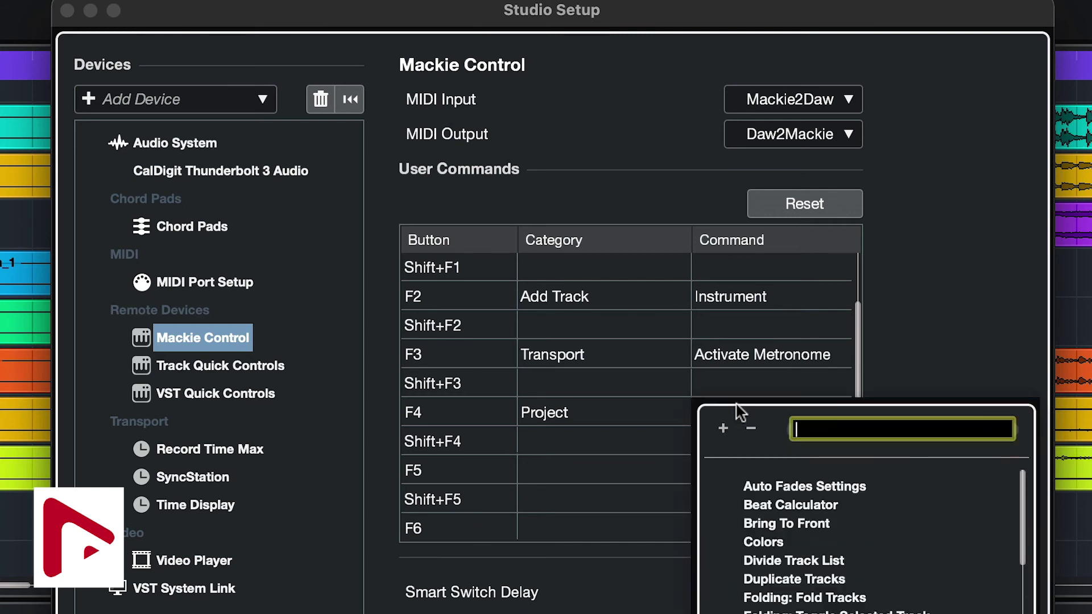
pyautogui.scroll(-10, 796, 527)
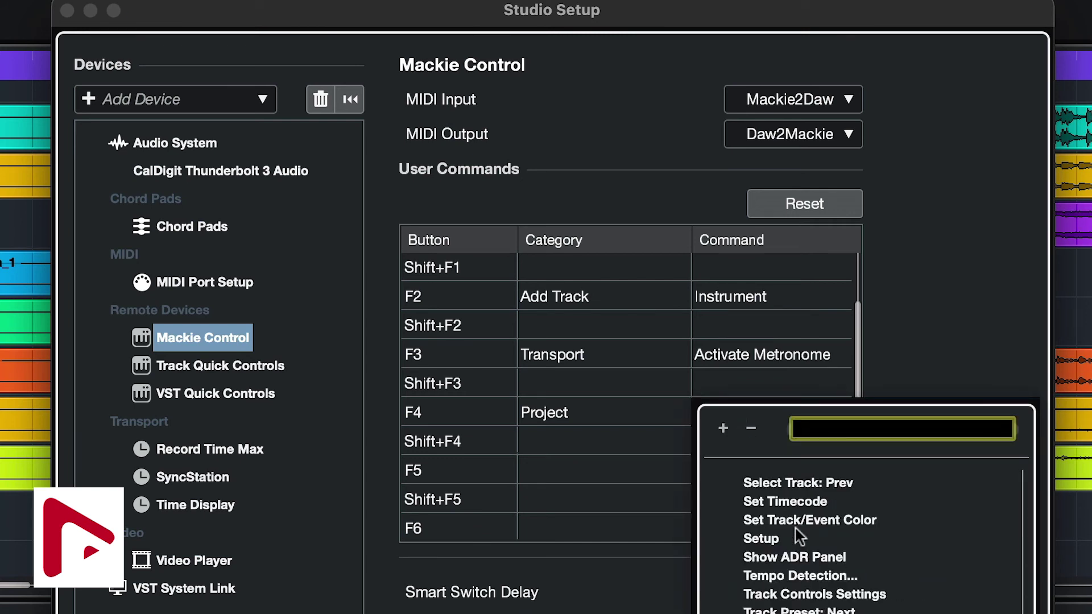
pyautogui.scroll(3, 799, 531)
pyautogui.click(819, 529)
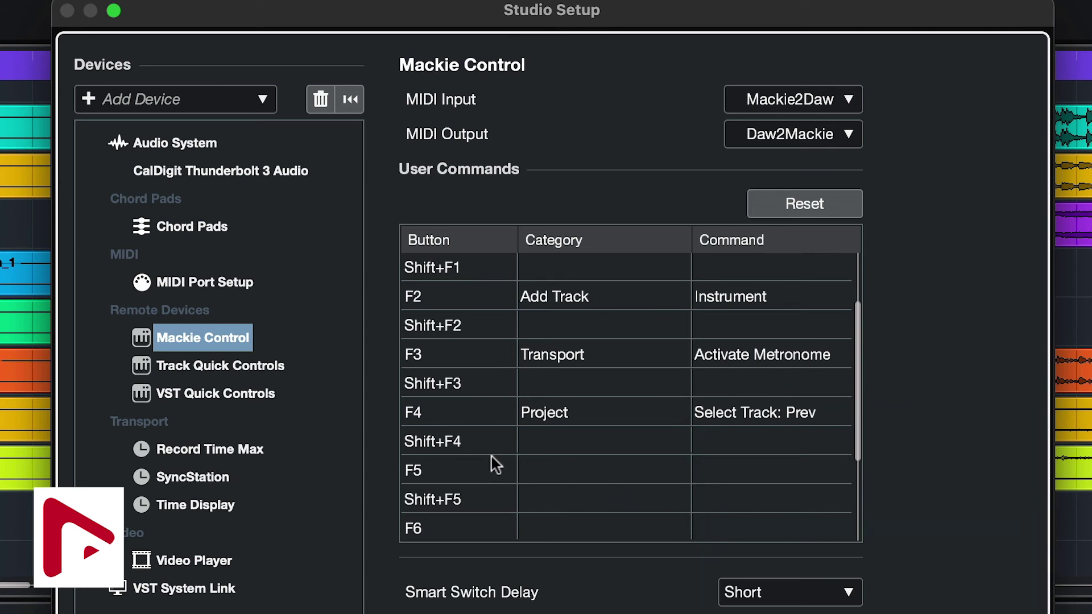
# Assign the Project command Select Track: Next to user button F5 and confirm the Studio Setup
pyautogui.click(566, 464)
pyautogui.scroll(-15, 682, 568)
pyautogui.scroll(5, 683, 568)
pyautogui.click(588, 613)
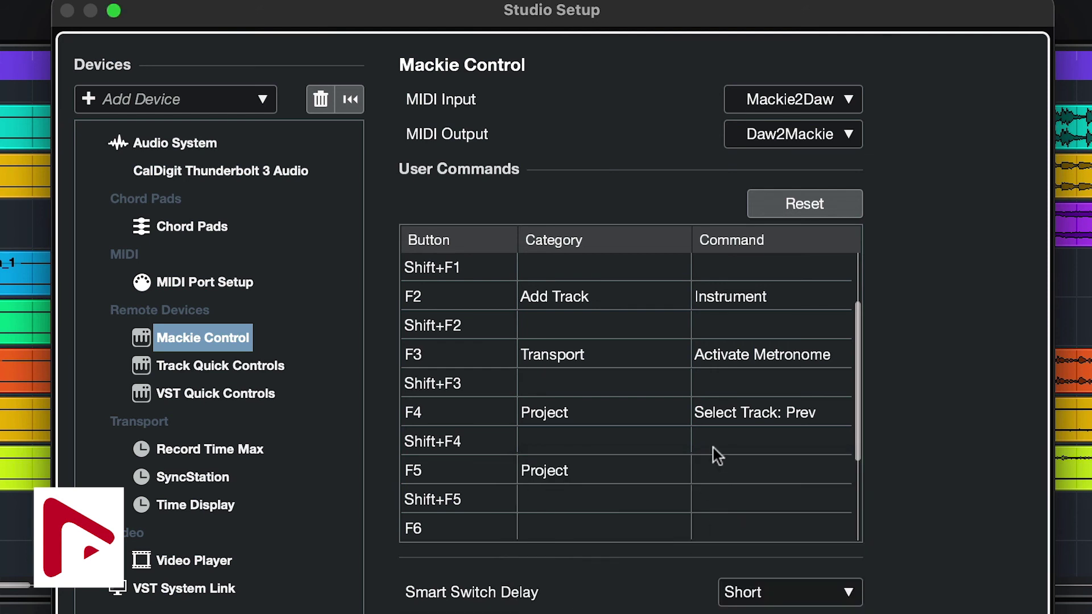
pyautogui.click(729, 470)
pyautogui.scroll(-10, 884, 558)
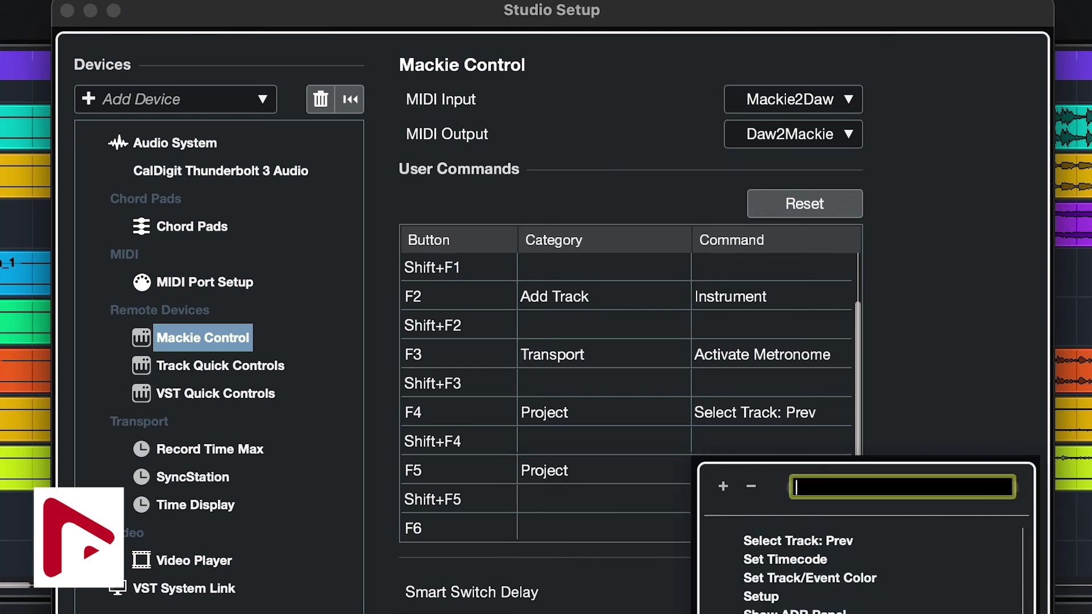
pyautogui.scroll(1, 859, 578)
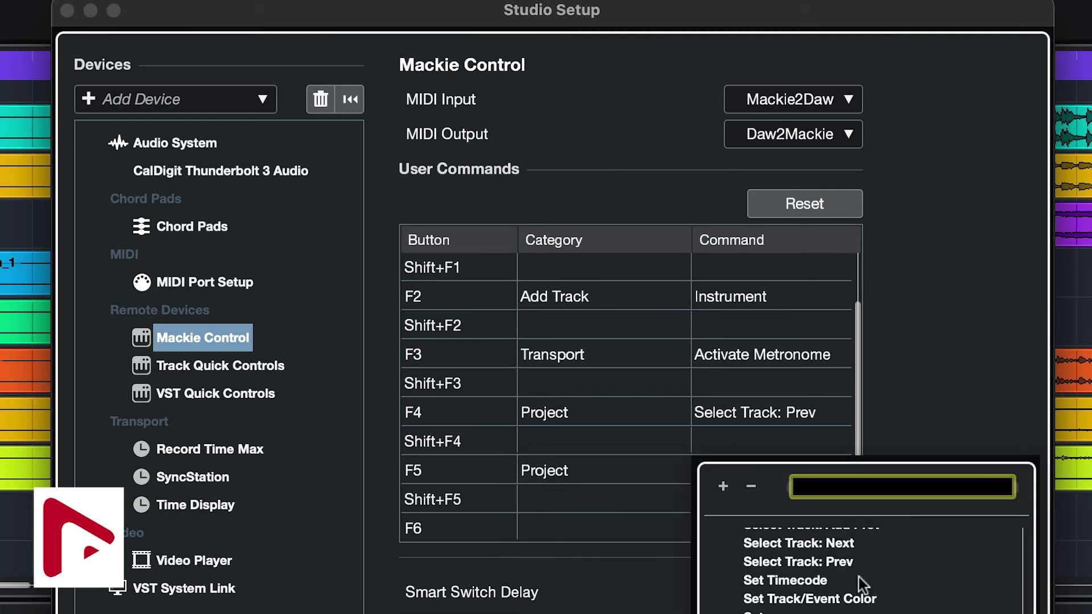
pyautogui.click(816, 544)
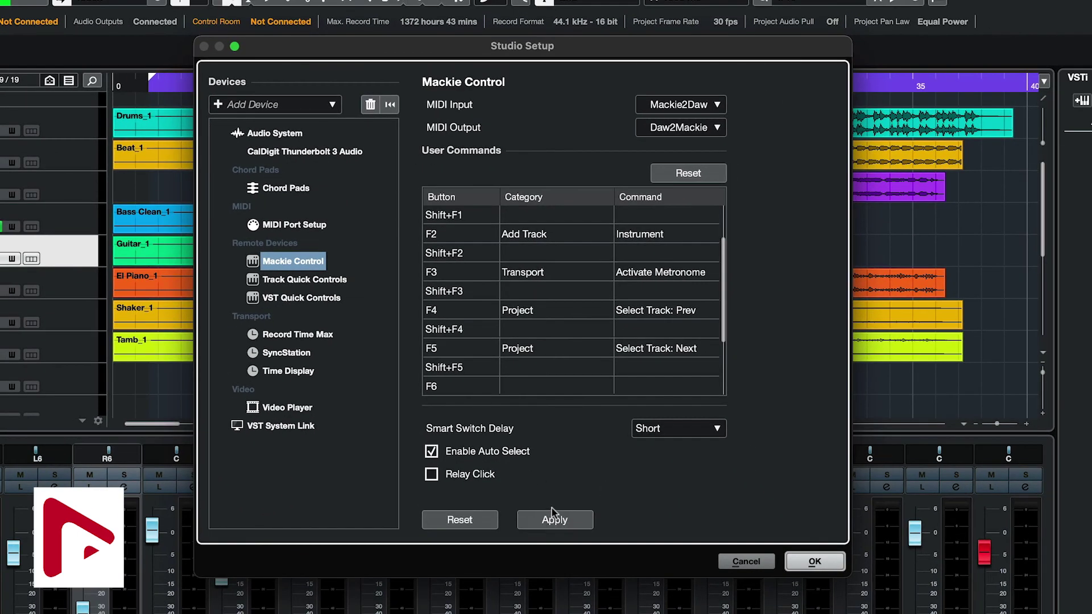
pyautogui.click(799, 561)
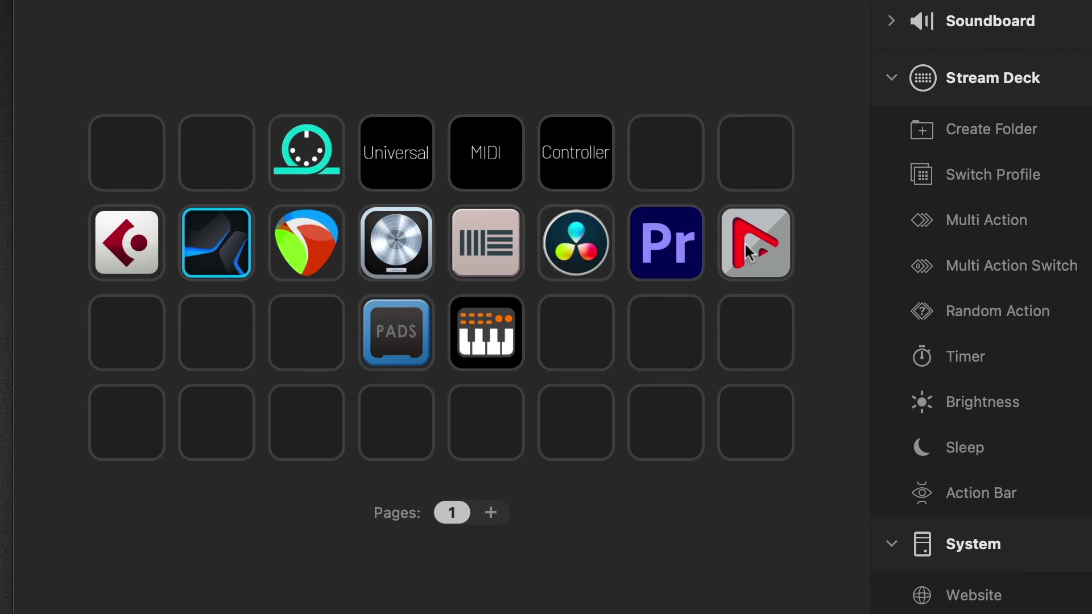
# Switch to the Stream Deck app and examine the Cubase and Studio One control layouts, returning to the main page
pyautogui.doubleClick(122, 235)
pyautogui.doubleClick(138, 175)
pyautogui.doubleClick(211, 248)
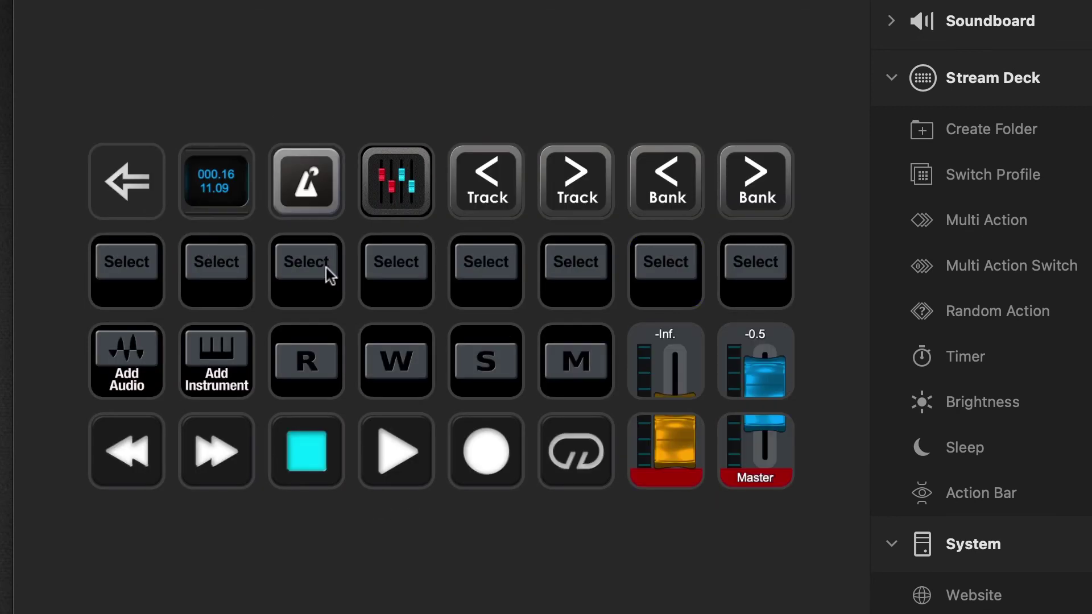
pyautogui.doubleClick(128, 186)
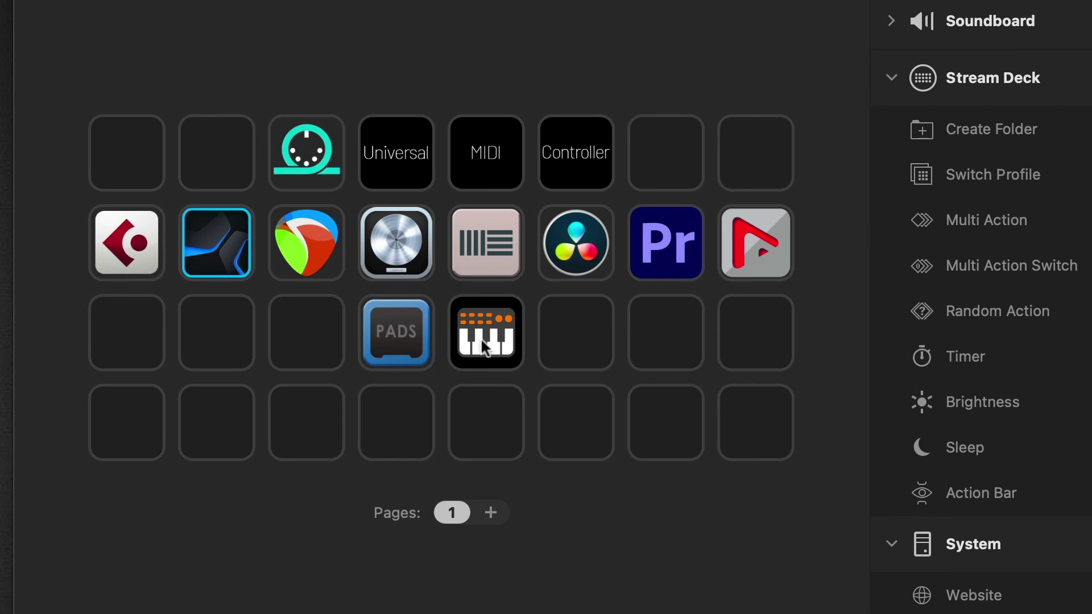
# Examine the Pads layout, the keyboard layout and the keyboard's Articulation Dynamics page
pyautogui.doubleClick(383, 341)
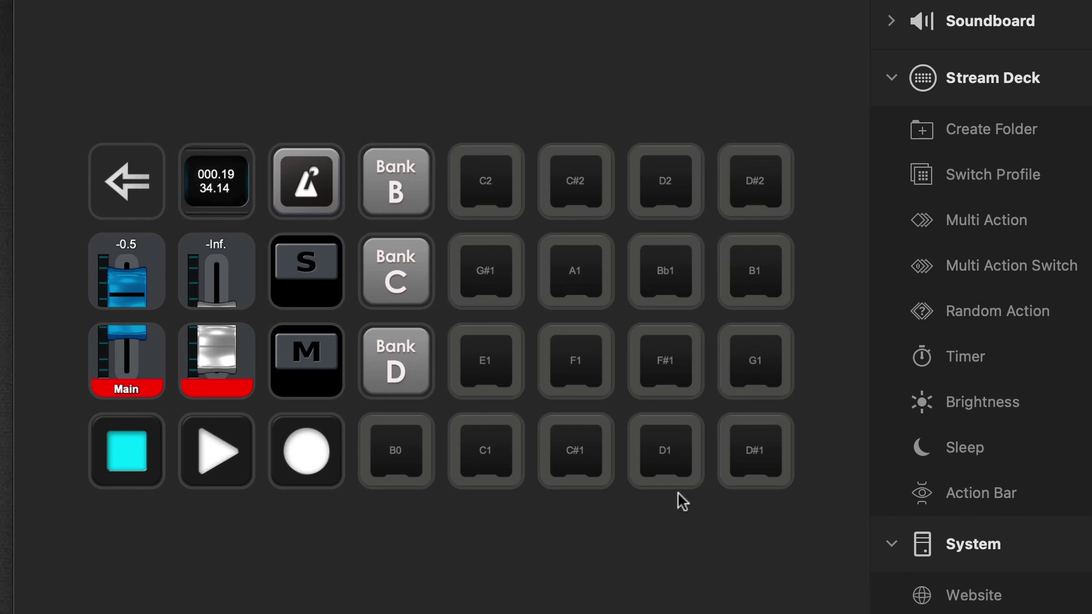
pyautogui.click(130, 179)
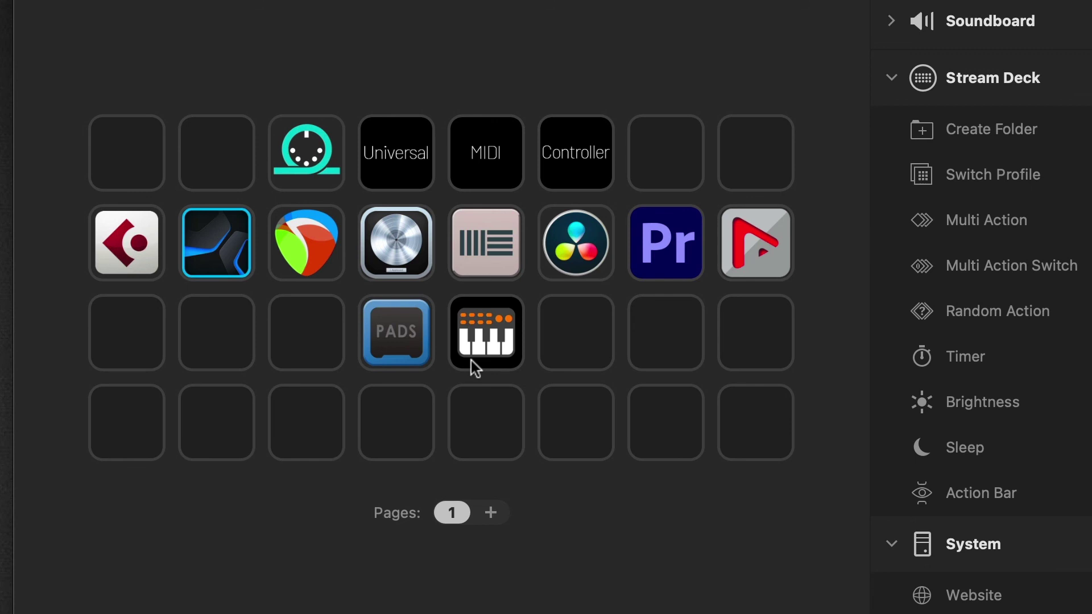
pyautogui.doubleClick(488, 346)
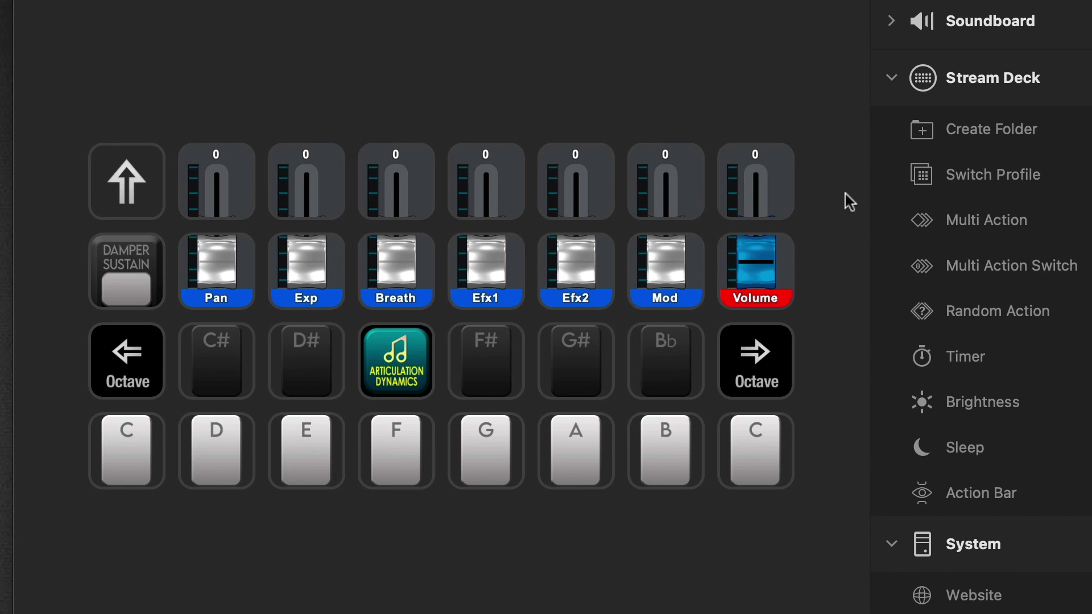
pyautogui.doubleClick(397, 370)
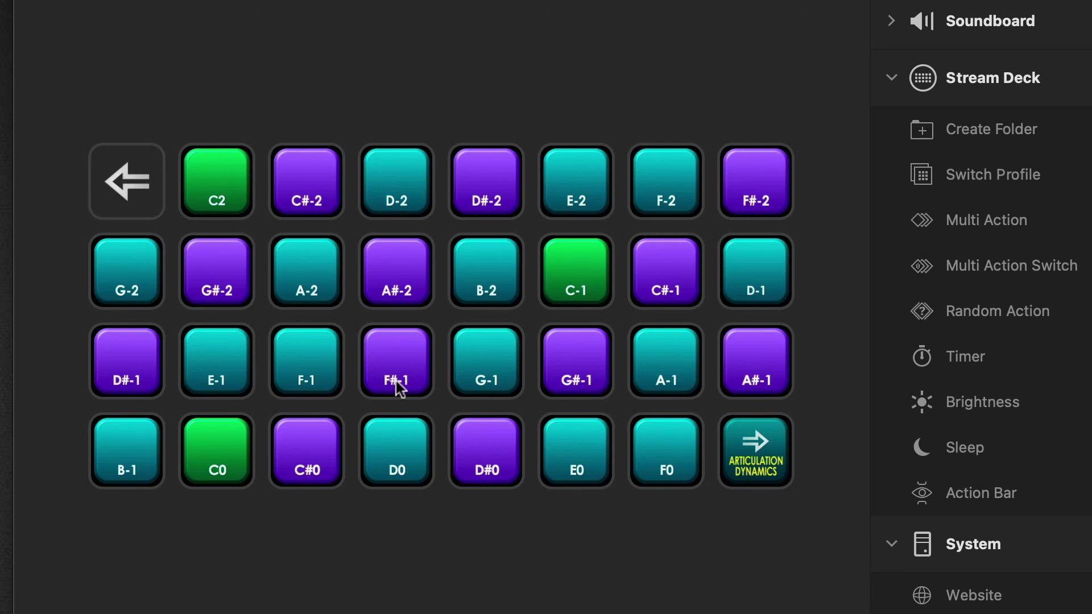